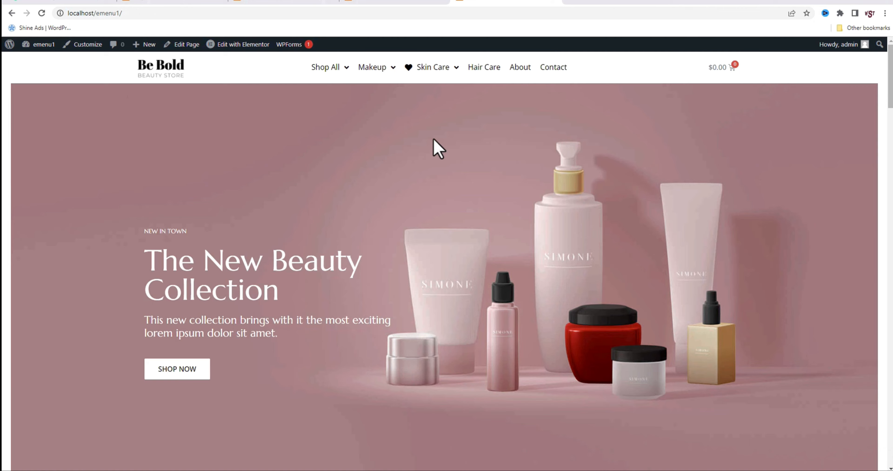
Preview the Shop All, Makeup and Skin Care mega menus on the beauty store's home page
mouse_move(346, 74)
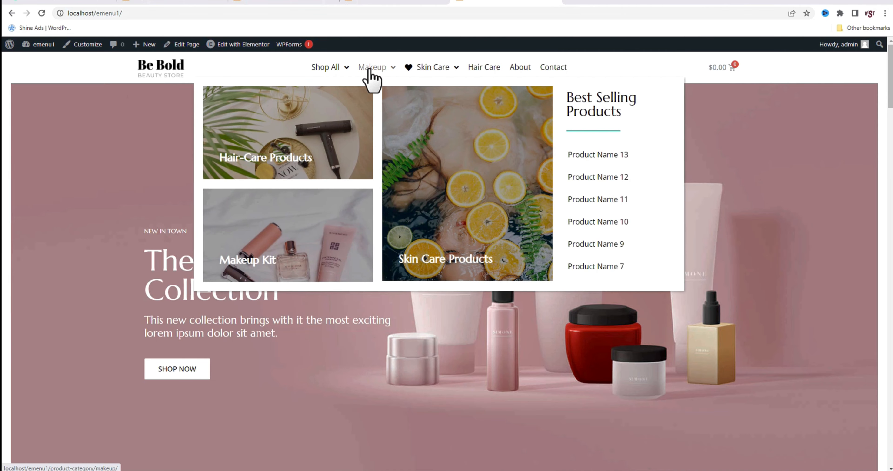
mouse_move(424, 69)
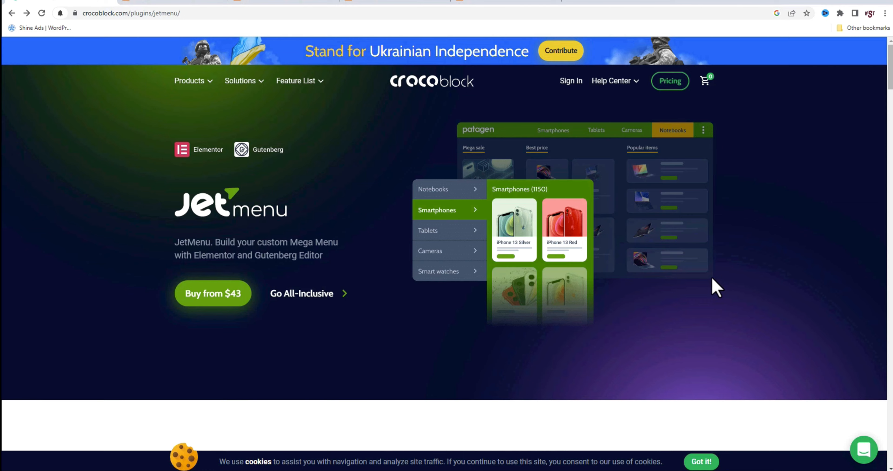
Check JetMenu's custom subscription price on the Crocoblock site and open its Mega Menu widget page
click(212, 294)
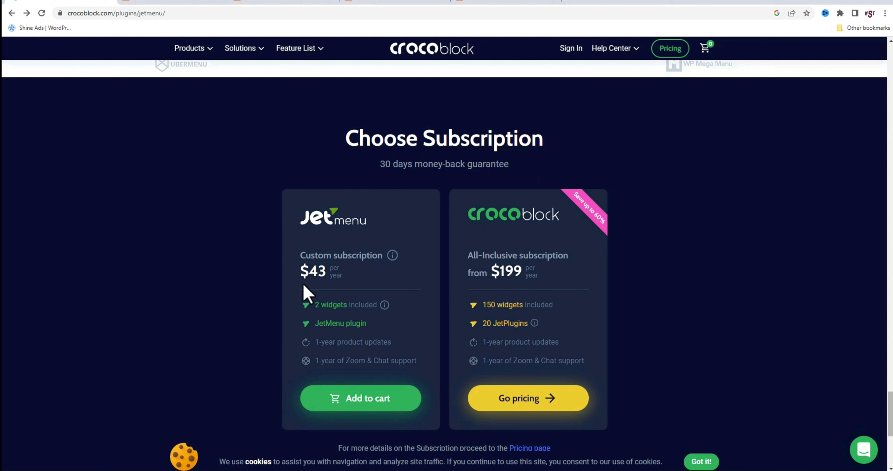
drag(302, 278, 330, 281)
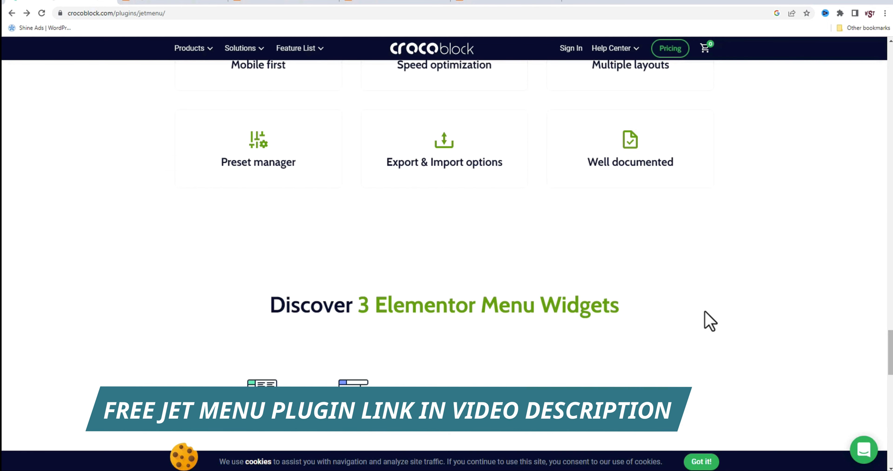
scroll(707, 319, down, 3)
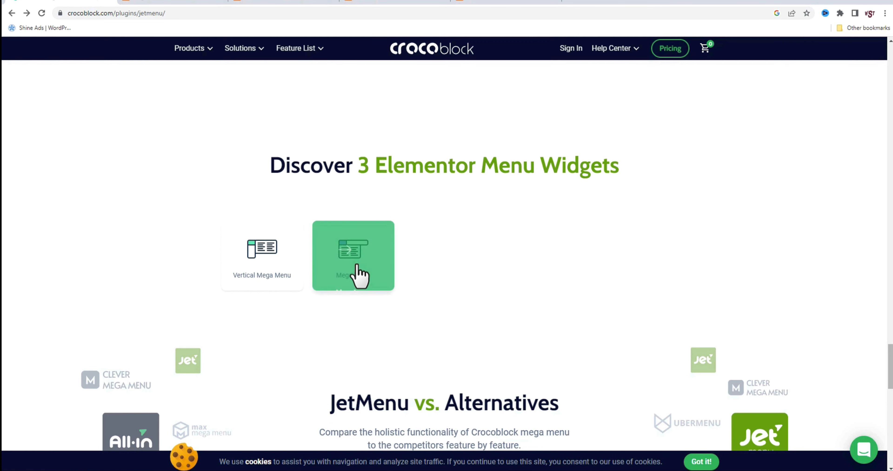
click(368, 292)
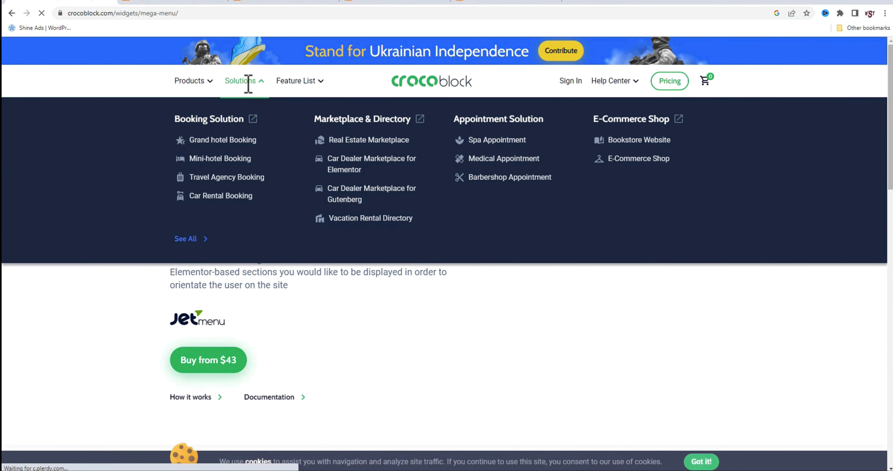
mouse_move(297, 83)
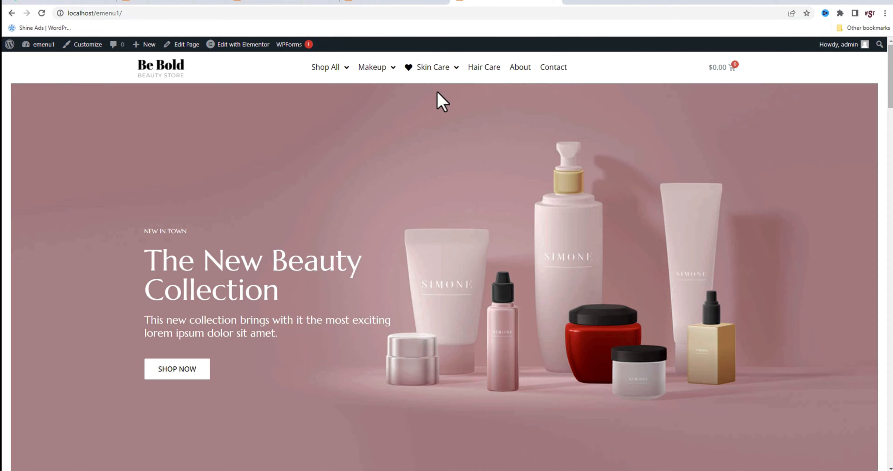
Examine the category cards, animated banners and product lists inside the beauty store's desktop mega menus
mouse_move(342, 69)
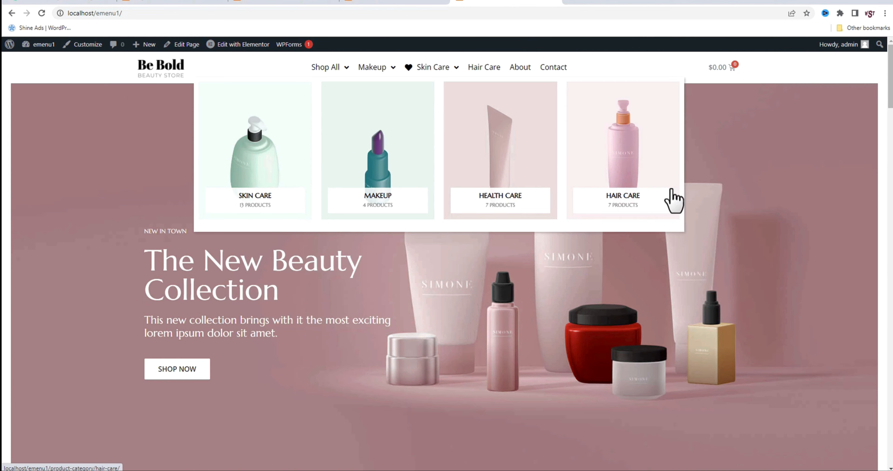
mouse_move(378, 77)
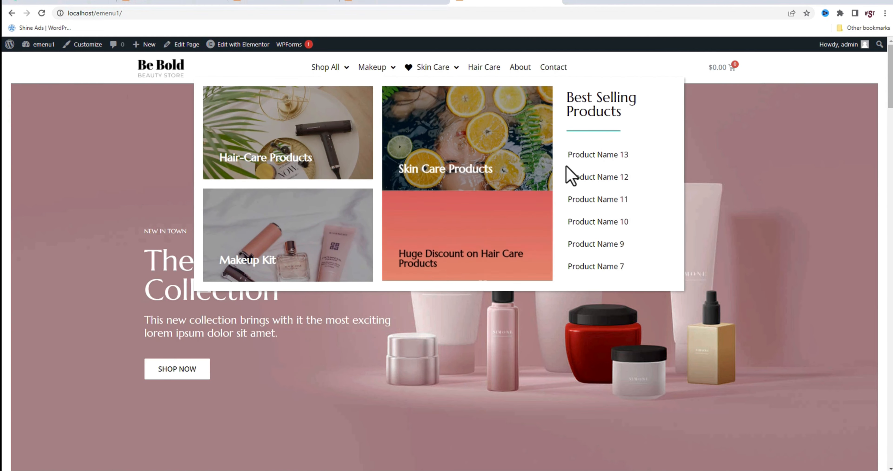
mouse_move(316, 179)
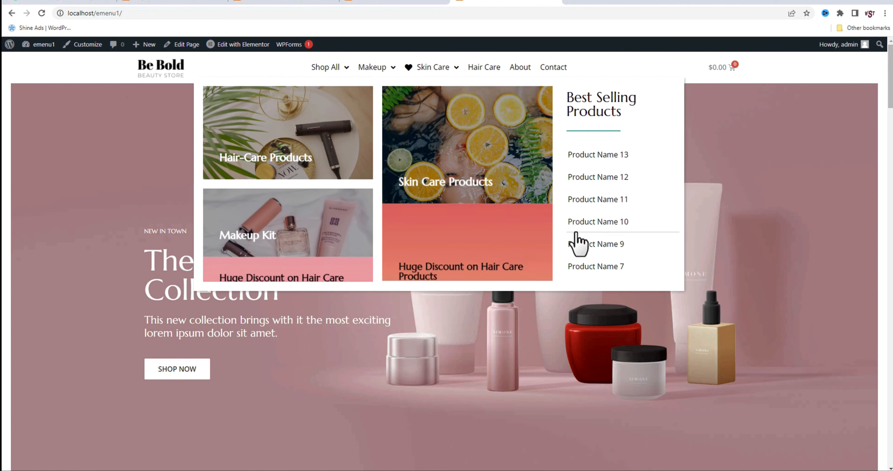
mouse_move(441, 68)
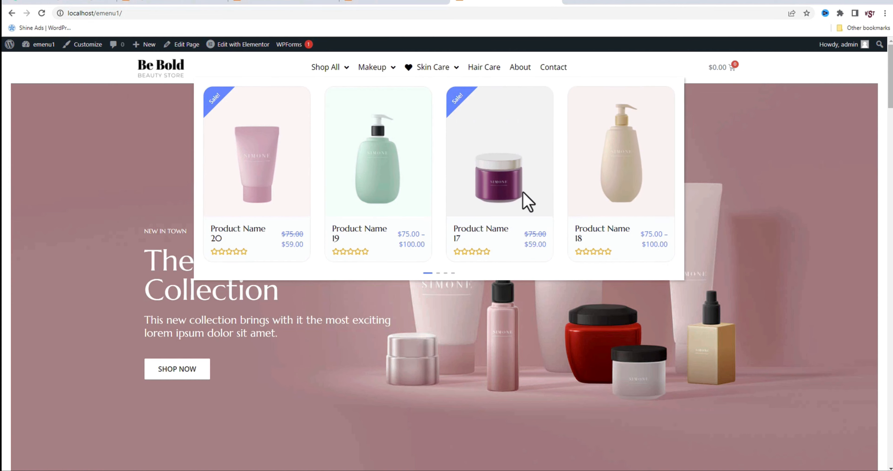
Inspect the beauty store in the iPad Air device preview and try its Shop All, Makeup and Skin Care menu items
right_click(724, 183)
click(752, 327)
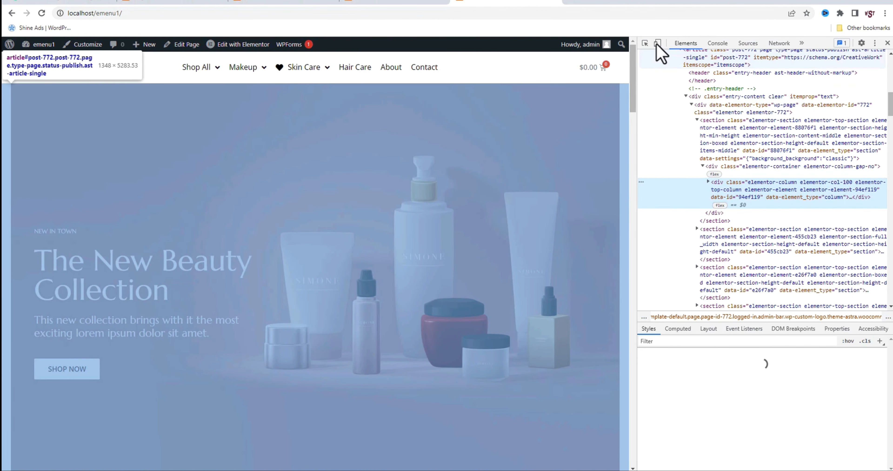
click(657, 43)
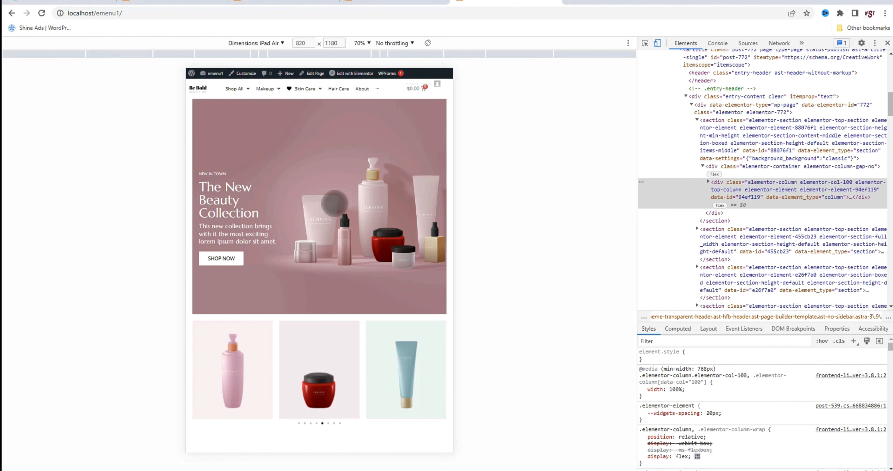
click(237, 89)
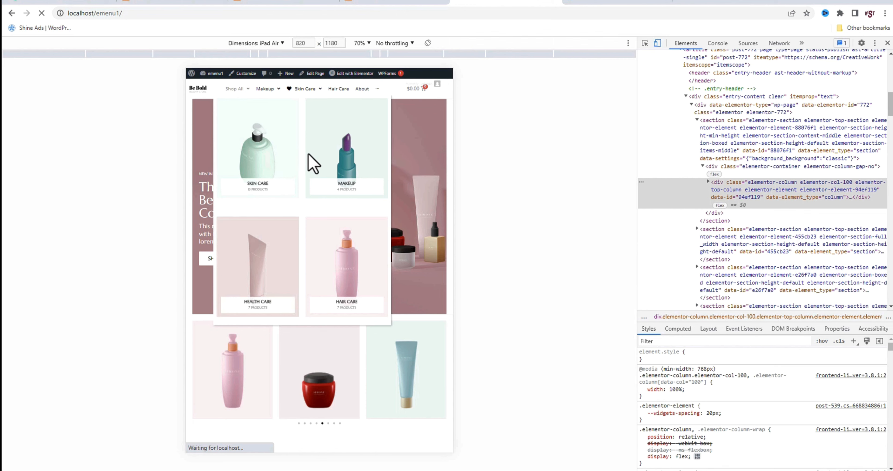
click(265, 88)
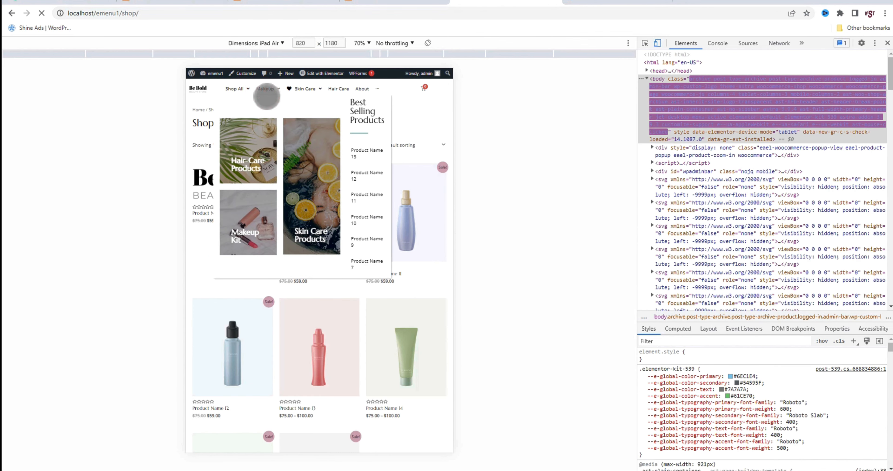
click(308, 89)
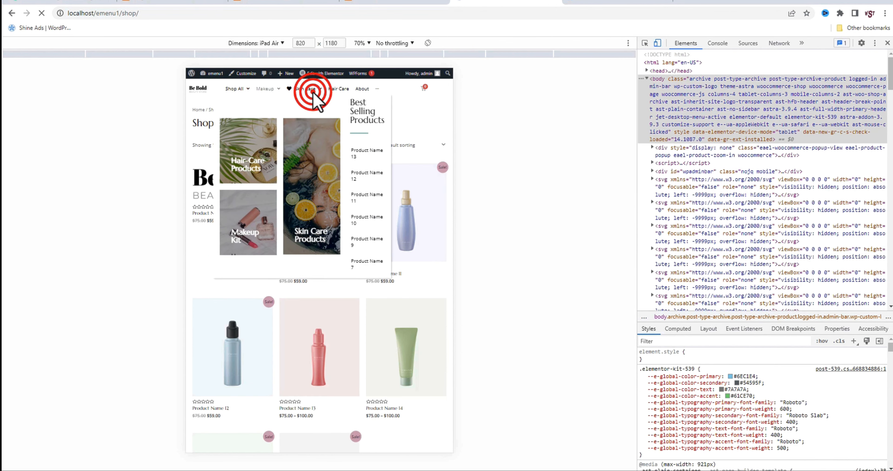
Switch the device preview to Pixel 5 and expand the store's mobile navigation
click(275, 39)
click(267, 109)
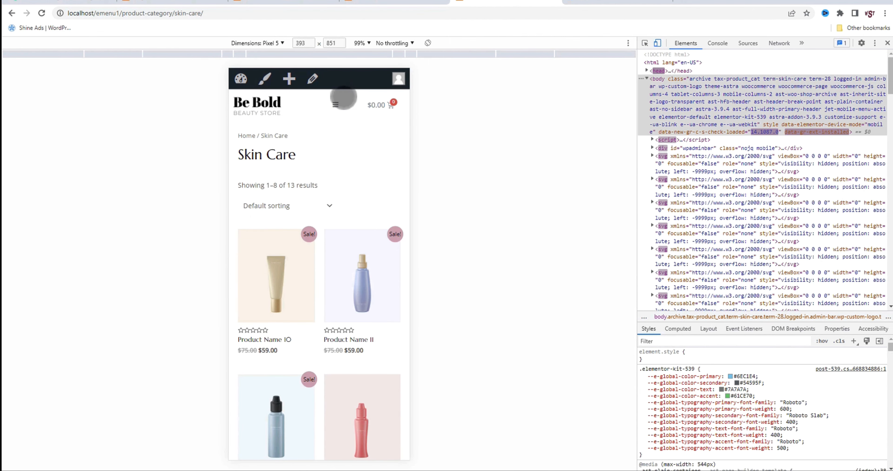
click(335, 104)
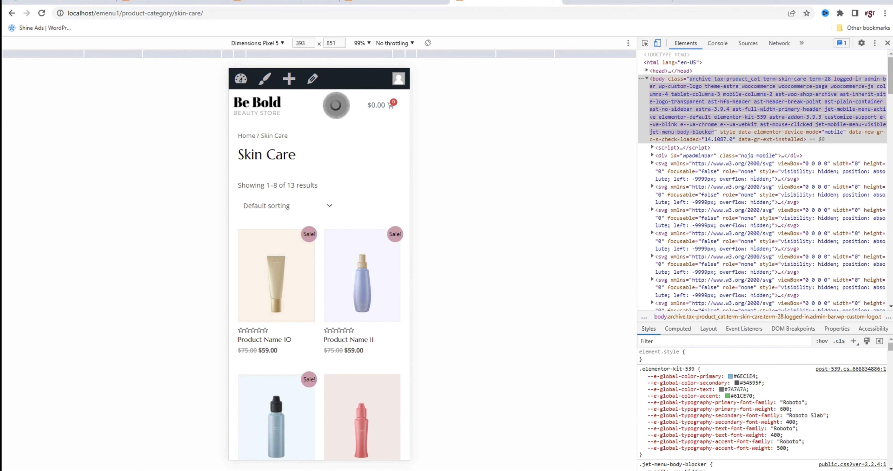
click(337, 107)
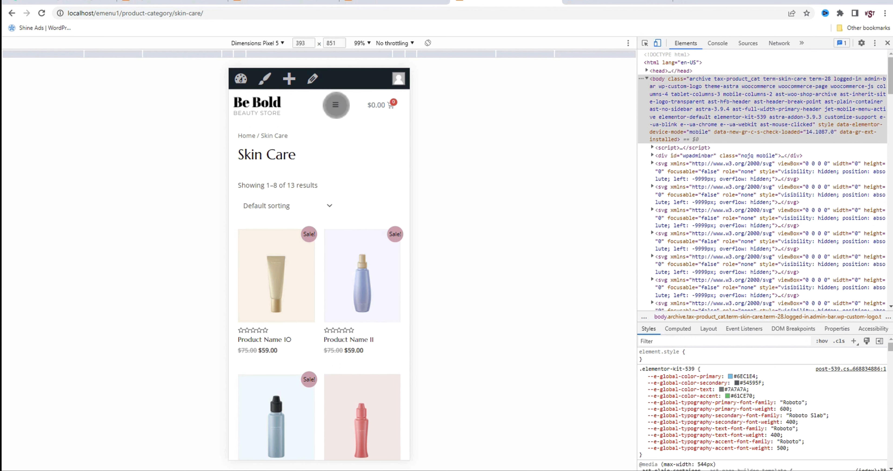
click(335, 104)
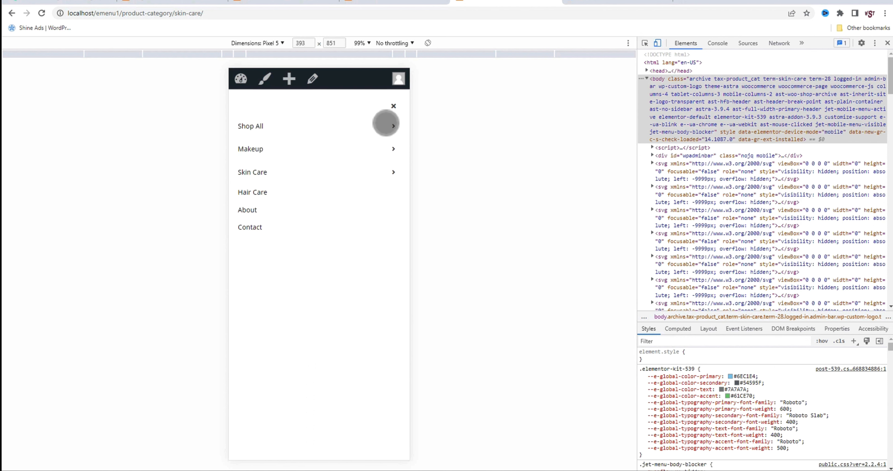
View the Shop All and Skin Care submenu contents on mobile, then close the developer tools
click(388, 125)
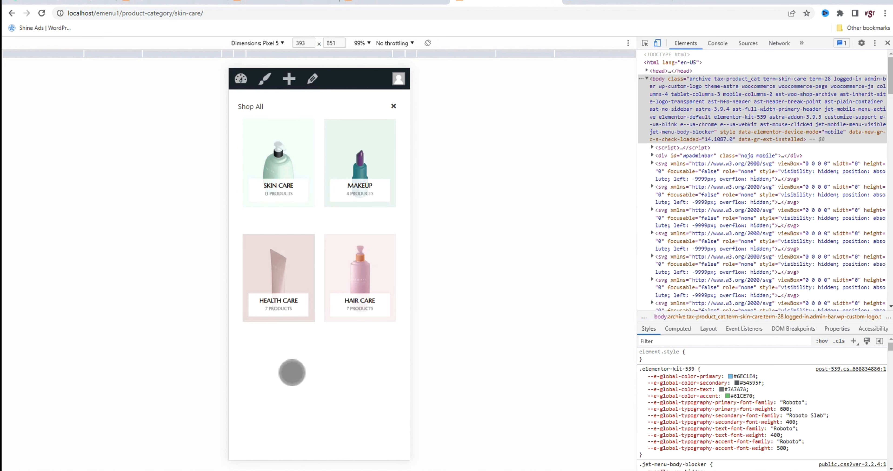
click(394, 106)
click(292, 173)
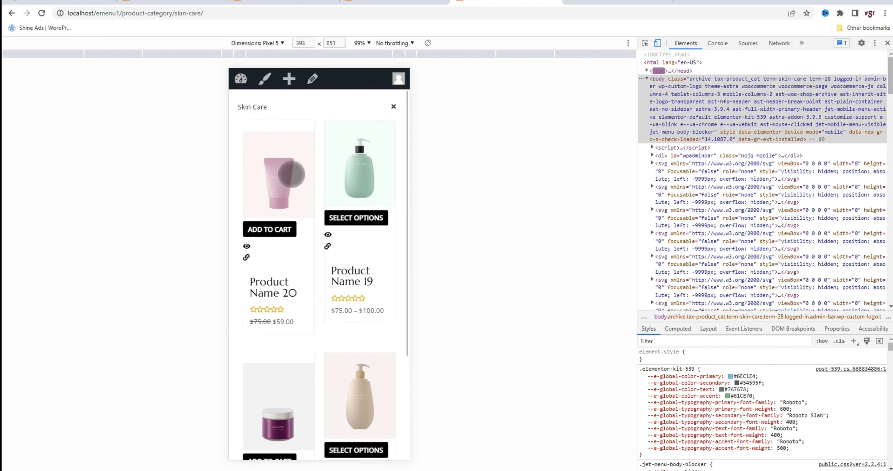
scroll(333, 329, down, 5)
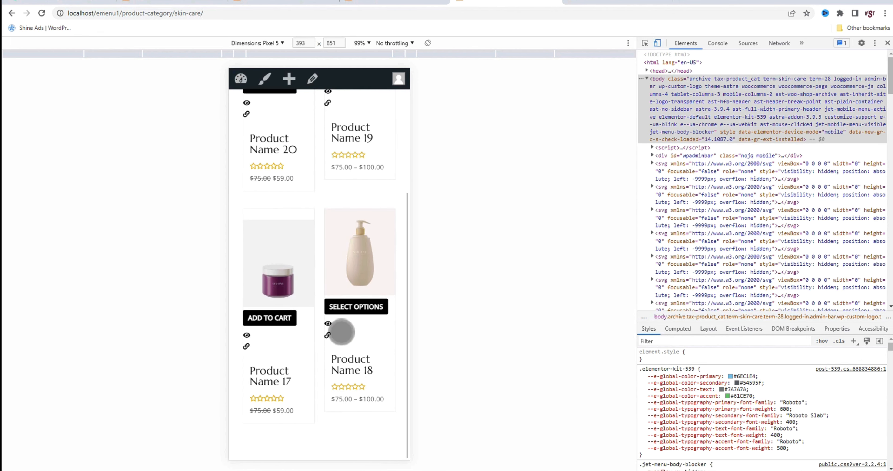
scroll(341, 331, up, 5)
key(F12)
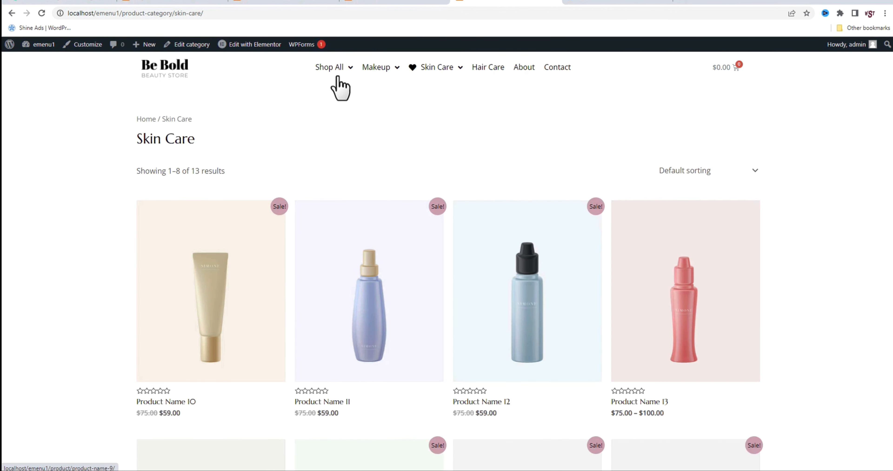
Switch to the Organic Store site and look over its home page
mouse_move(337, 72)
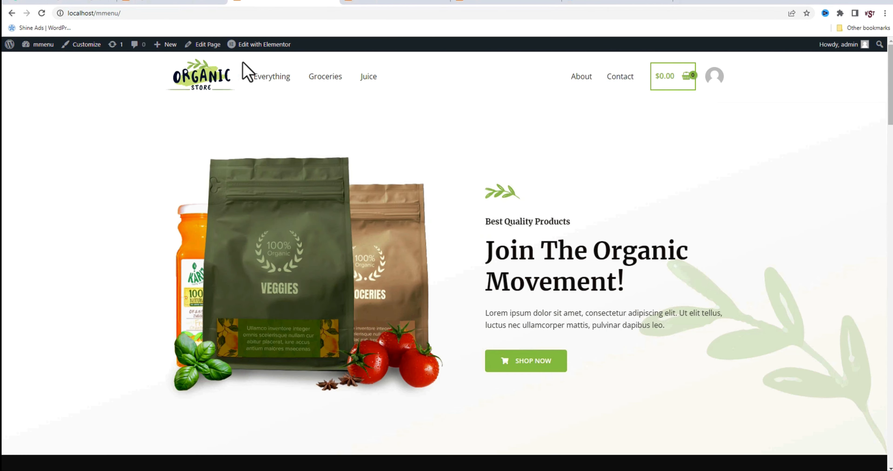
scroll(325, 299, down, 5)
scroll(325, 299, up, 5)
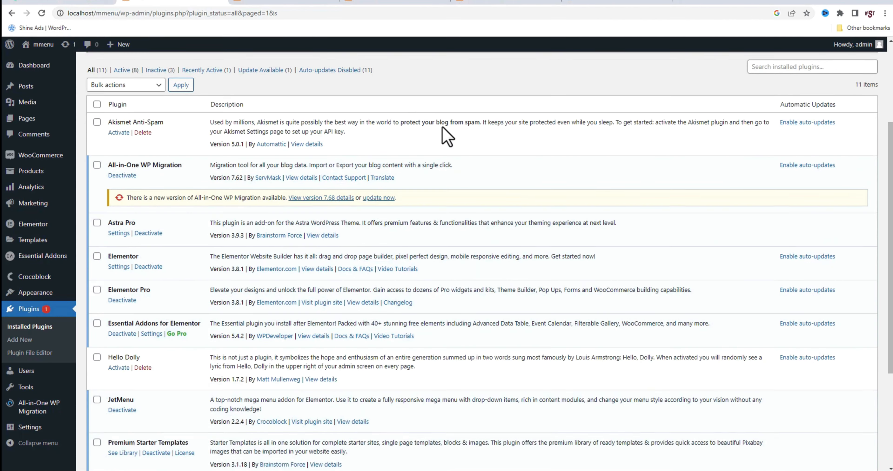
Review the mmenu site's installed plugins, including Elementor Pro, Essential Addons for Elementor and JetMenu
scroll(444, 128, up, 1)
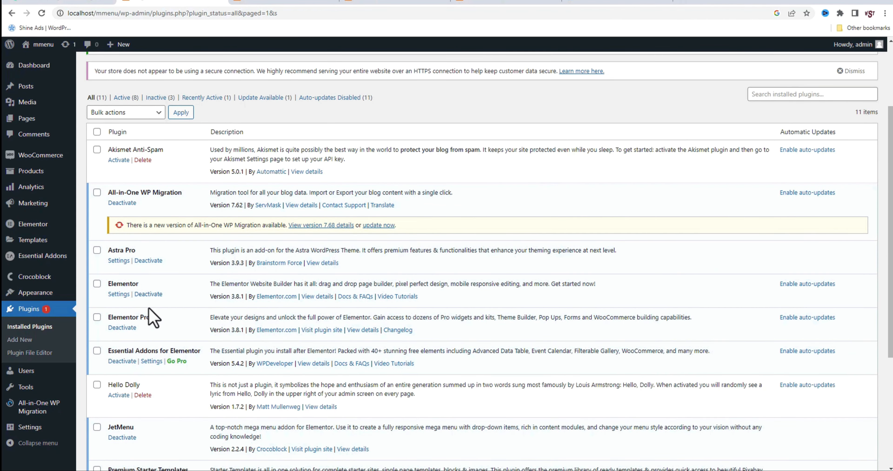
drag(153, 317, 109, 317)
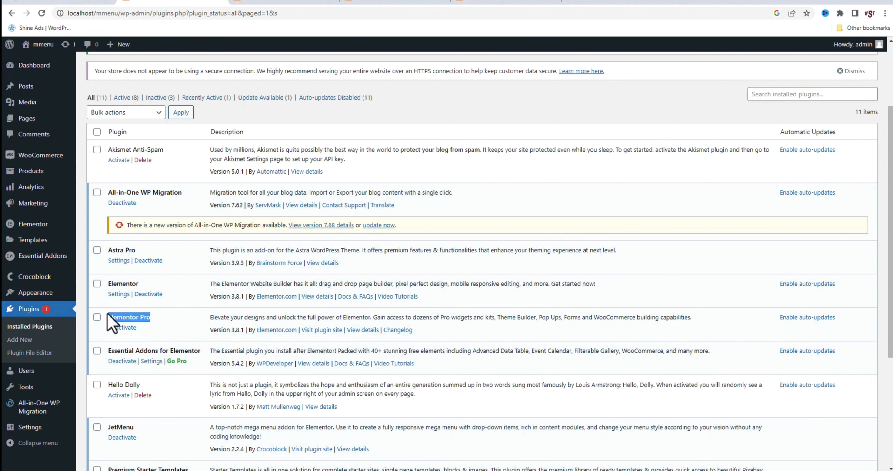
click(123, 320)
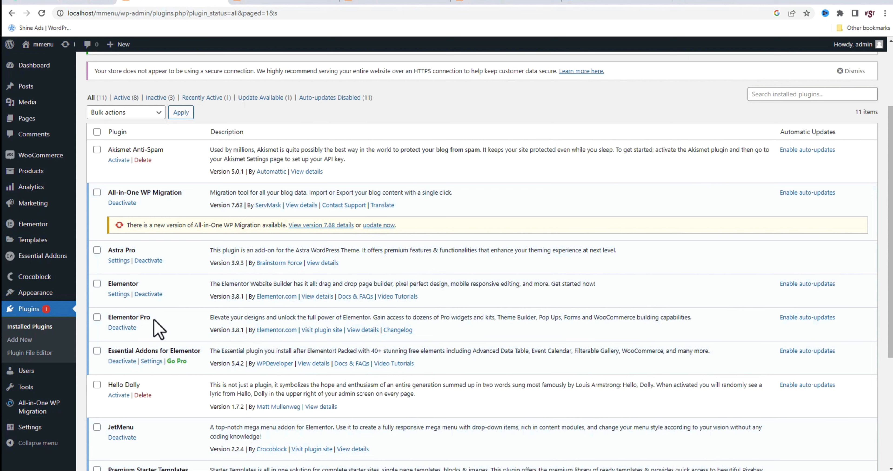
scroll(185, 318, down, 3)
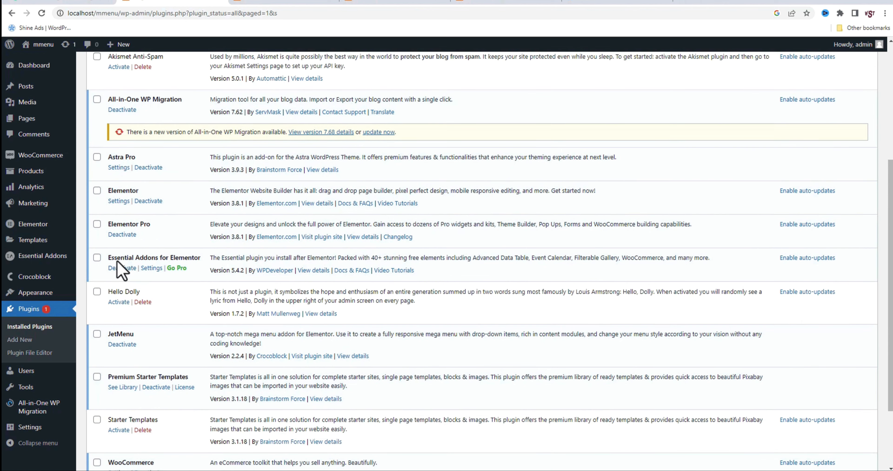
drag(105, 258, 189, 257)
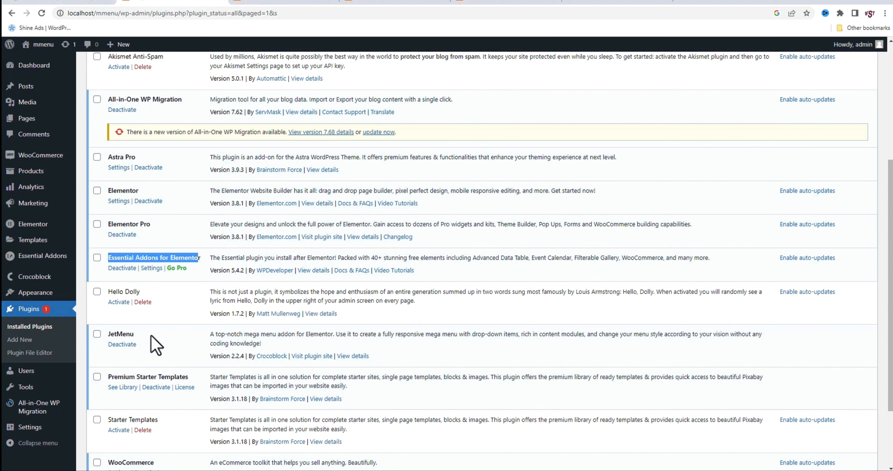
drag(137, 334, 110, 334)
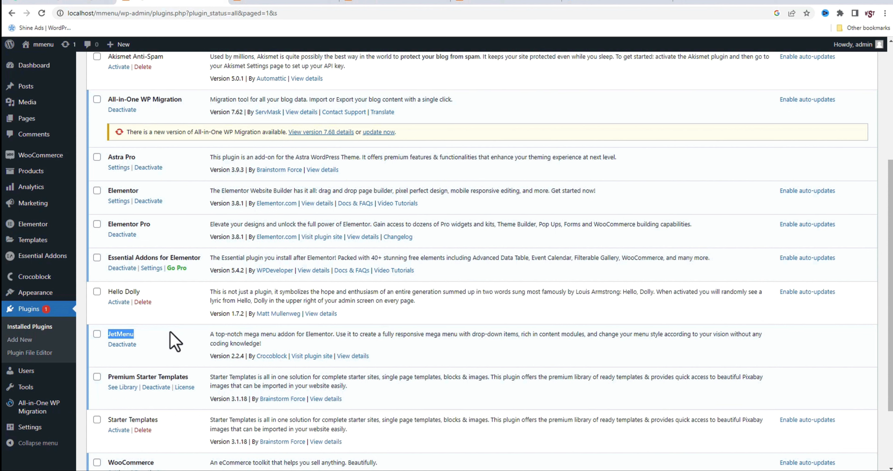
scroll(309, 372, down, 3)
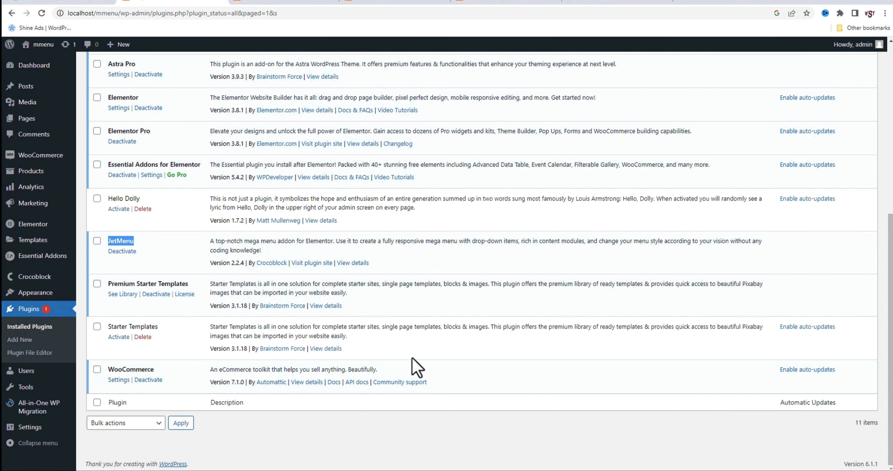
Open the navigation menus editor in the mmenu site's WordPress admin
mouse_move(43, 296)
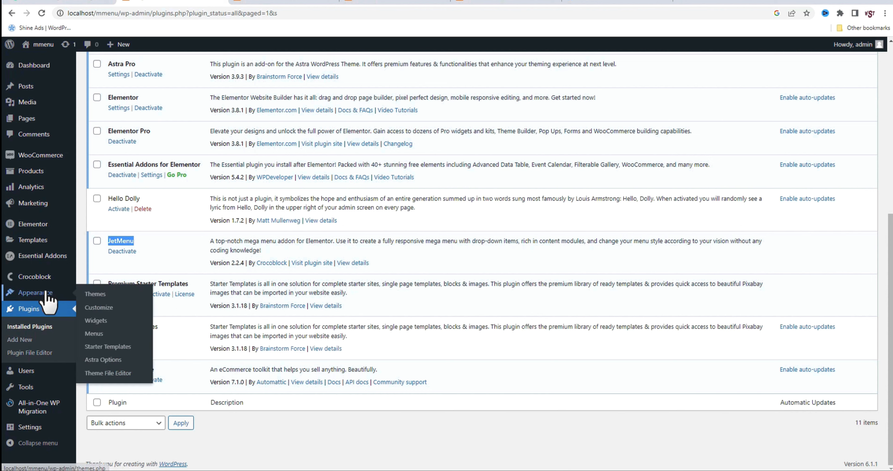
click(92, 333)
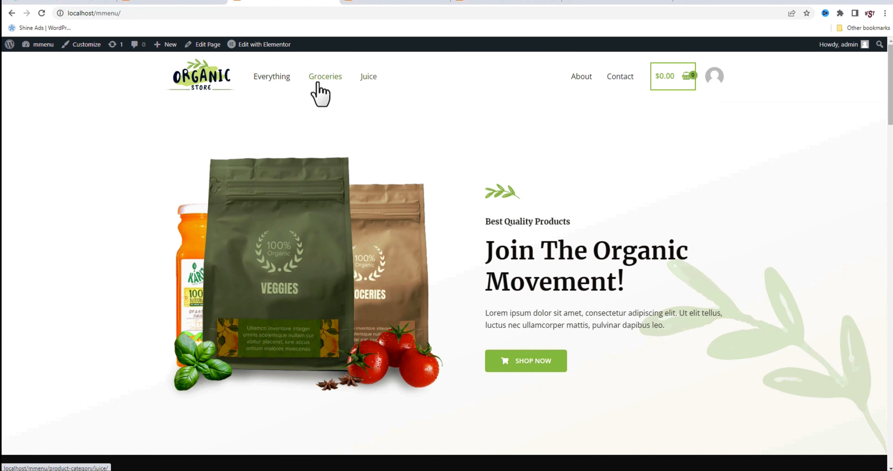
Return to the menus editor, remove the Everything, Groceries and Juice items from Main Menu, and save it
click(182, 2)
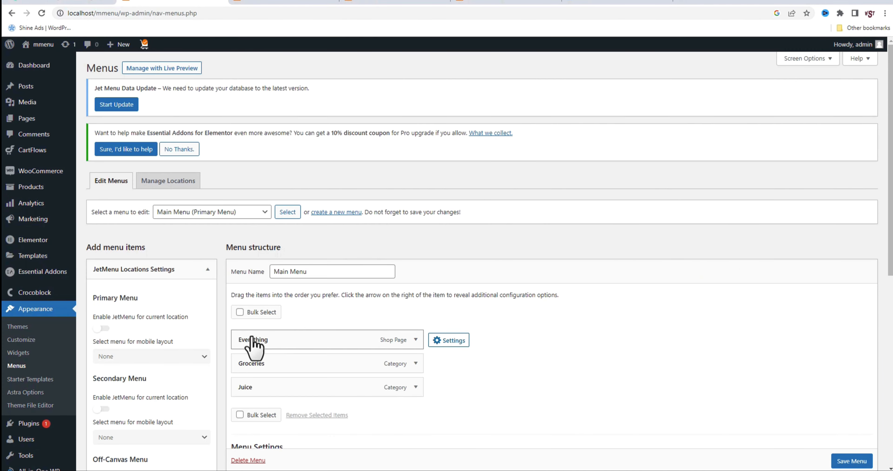
click(239, 311)
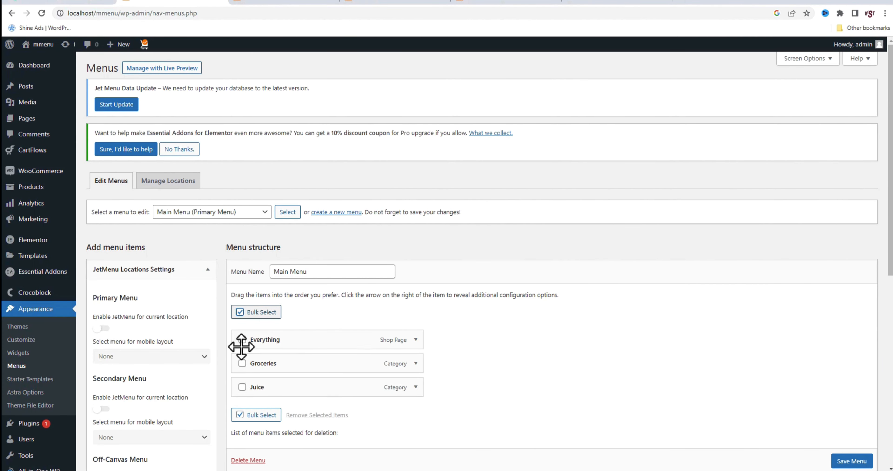
click(241, 339)
click(242, 363)
click(241, 387)
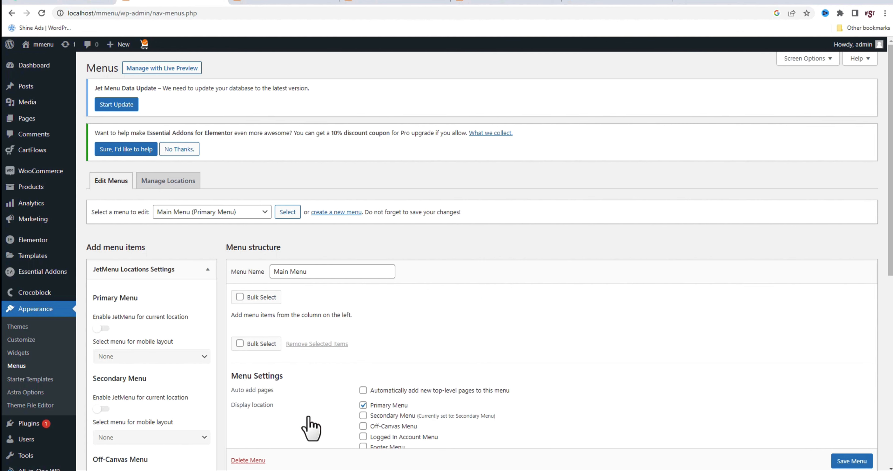
click(846, 462)
scroll(846, 463, down, 1)
click(843, 446)
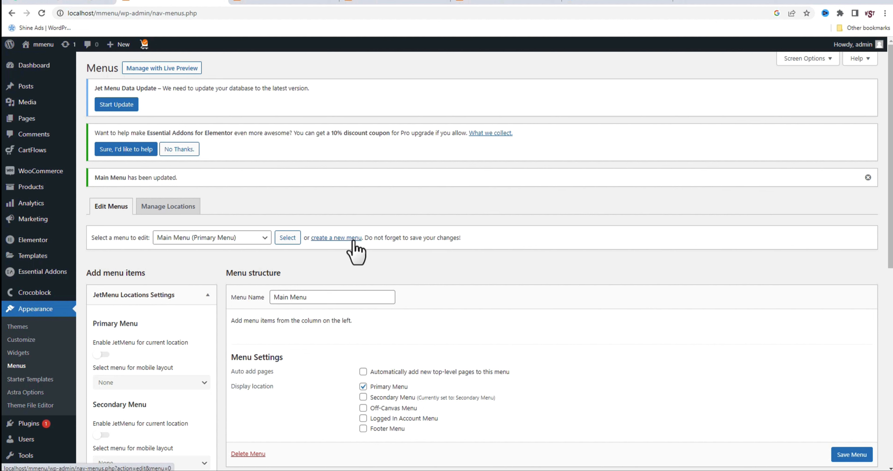
Enable Product categories among the screen elements available for adding menu items
scroll(674, 404, down, 3)
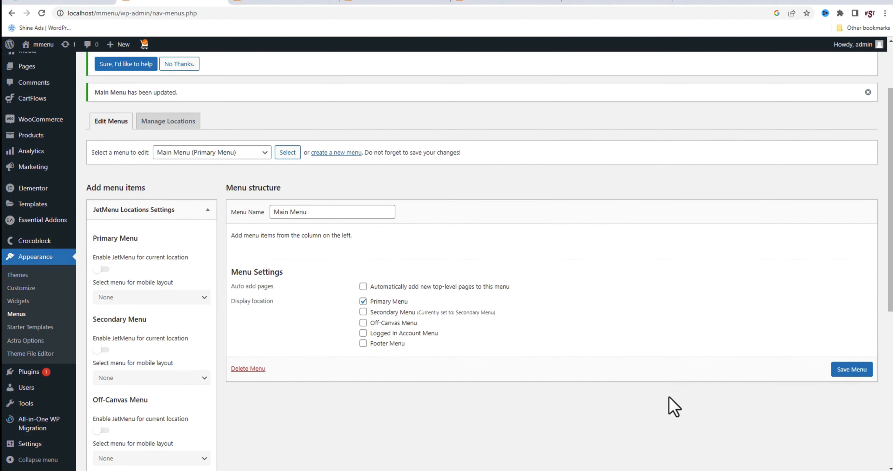
scroll(445, 375, up, 3)
click(798, 66)
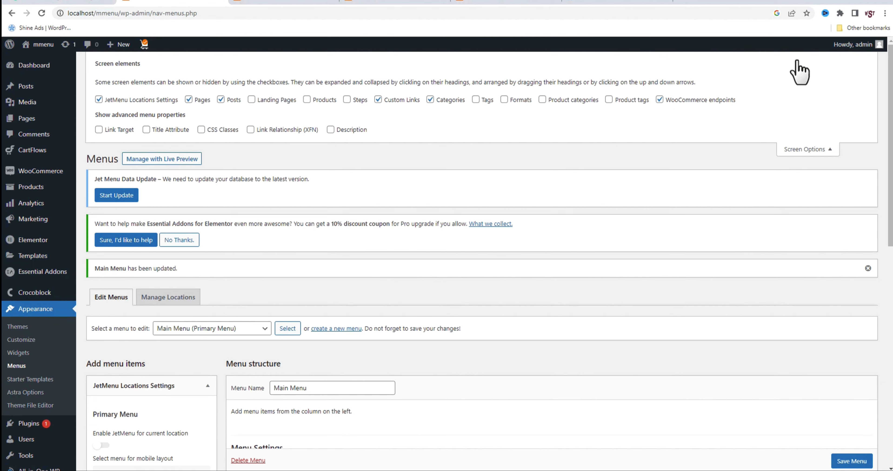
click(541, 100)
Add the Home, About, Contact and Shop pages to Main Menu from the full page list
scroll(490, 279, down, 13)
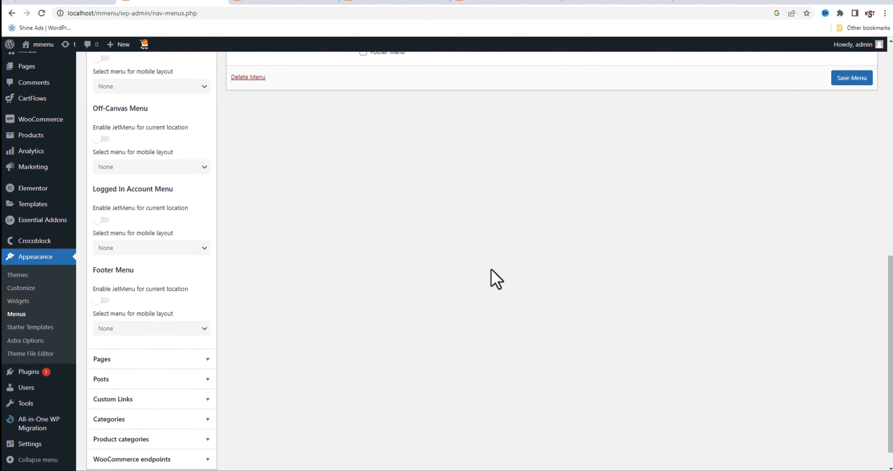
click(150, 337)
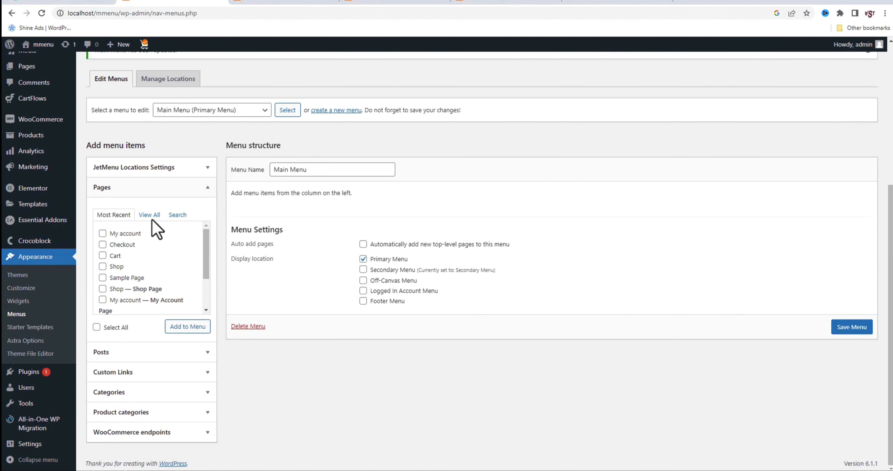
click(149, 215)
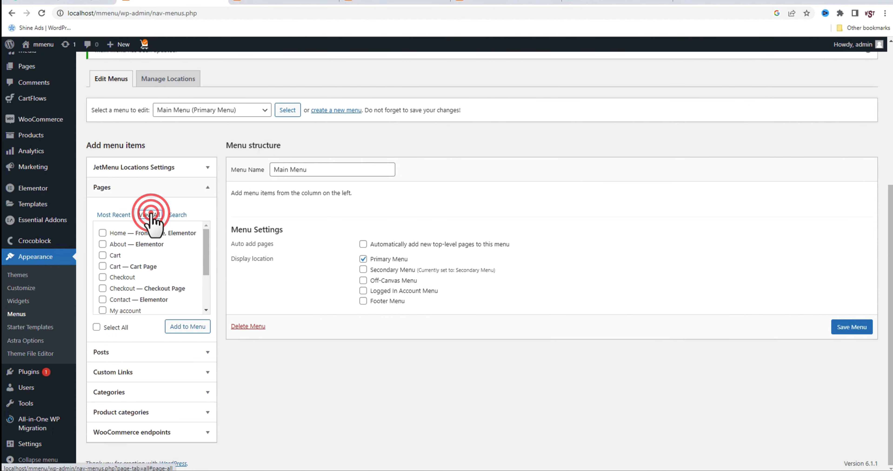
click(102, 233)
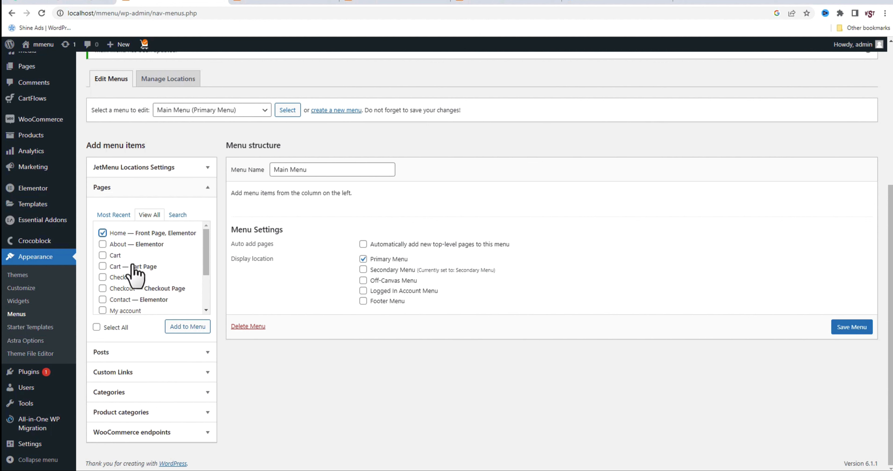
scroll(140, 282, down, 3)
click(102, 293)
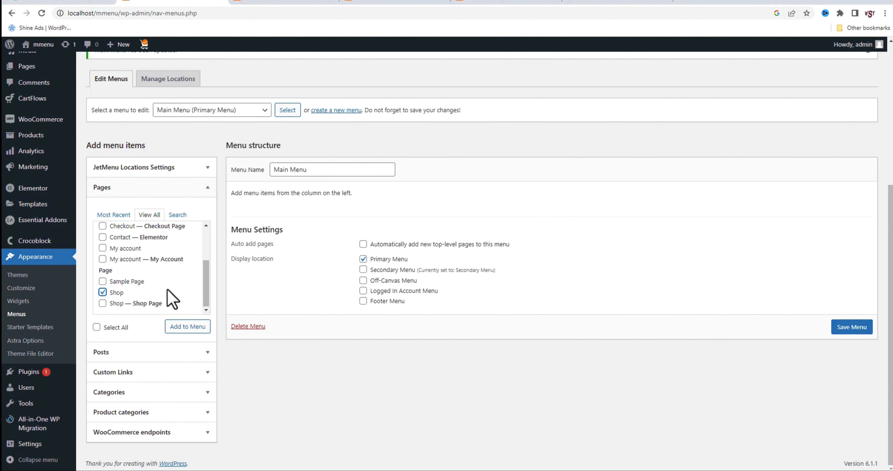
scroll(173, 263, up, 3)
click(131, 299)
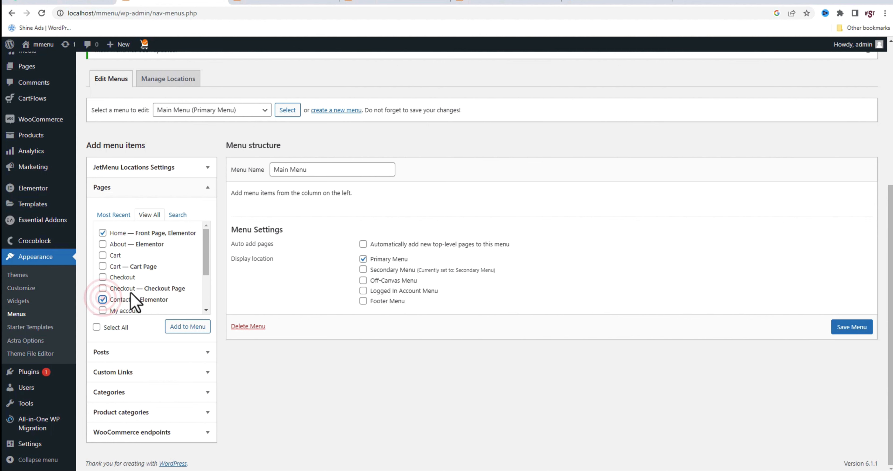
click(102, 244)
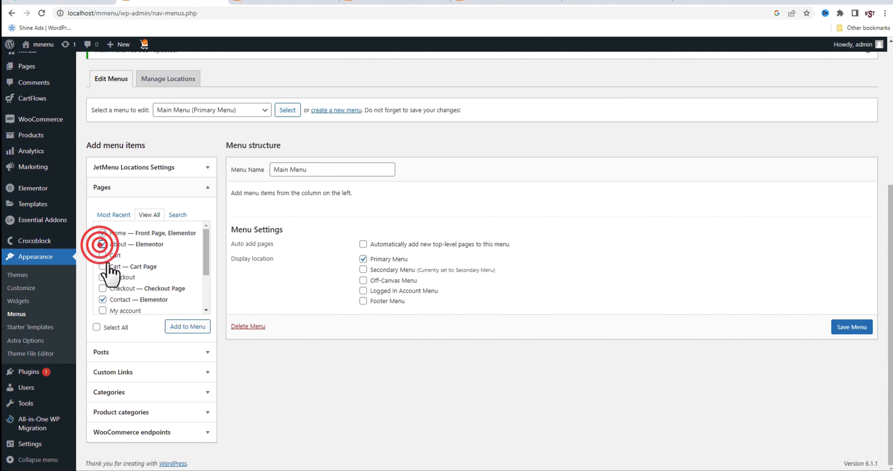
click(184, 327)
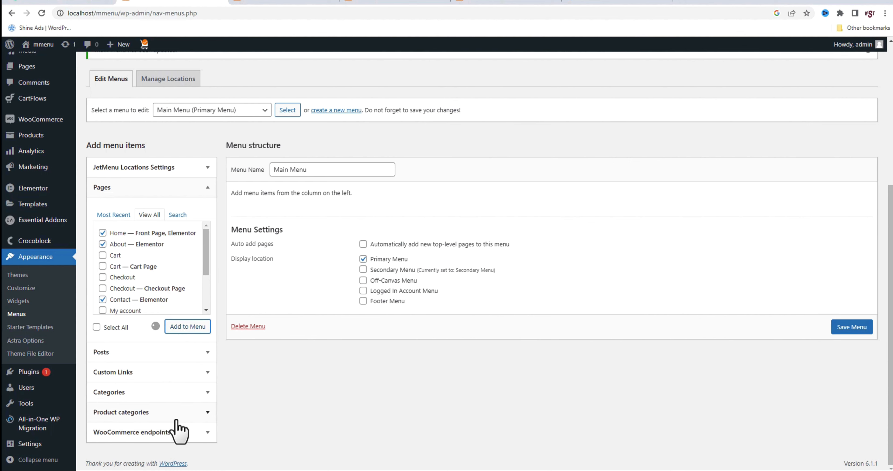
Add the Groceries, Health Care and Juice product categories to Main Menu, placing Contact last, and save the menu
click(176, 412)
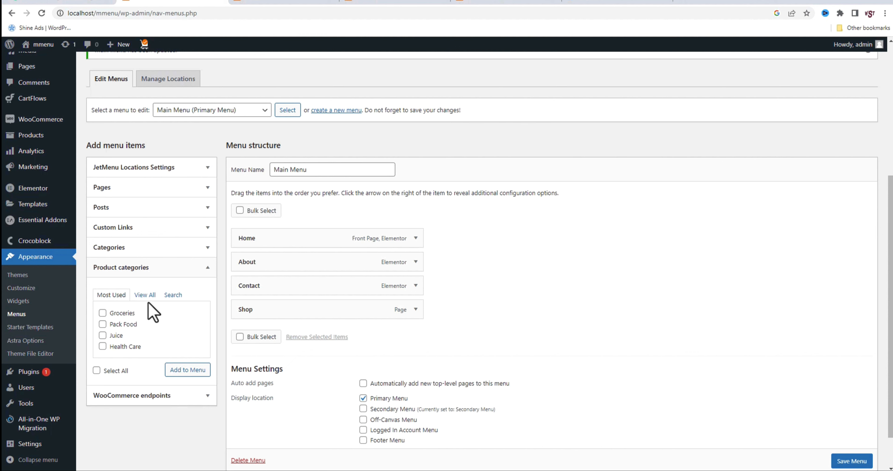
click(141, 296)
click(119, 313)
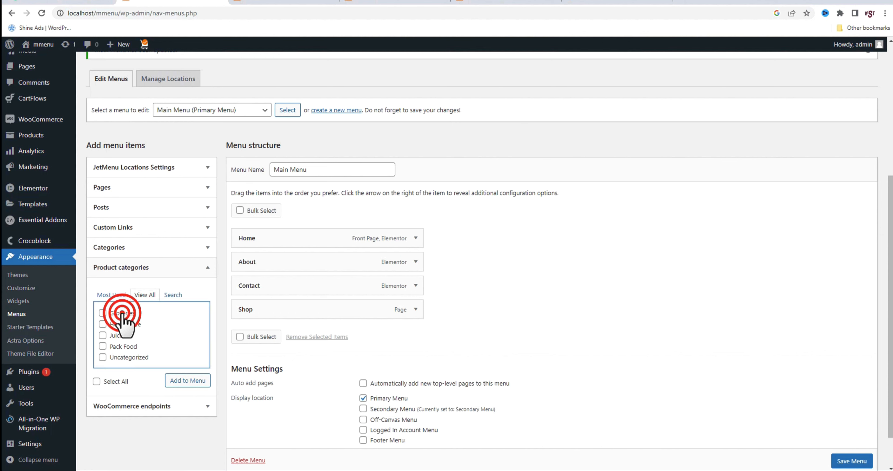
click(103, 324)
click(102, 335)
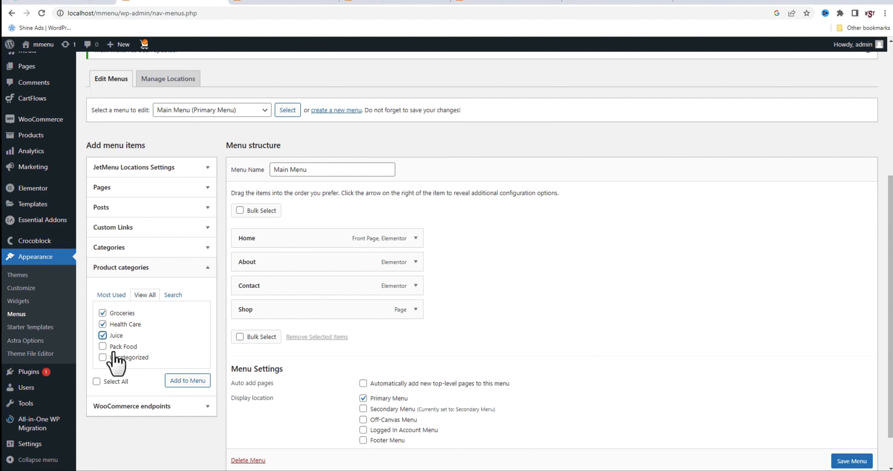
click(103, 347)
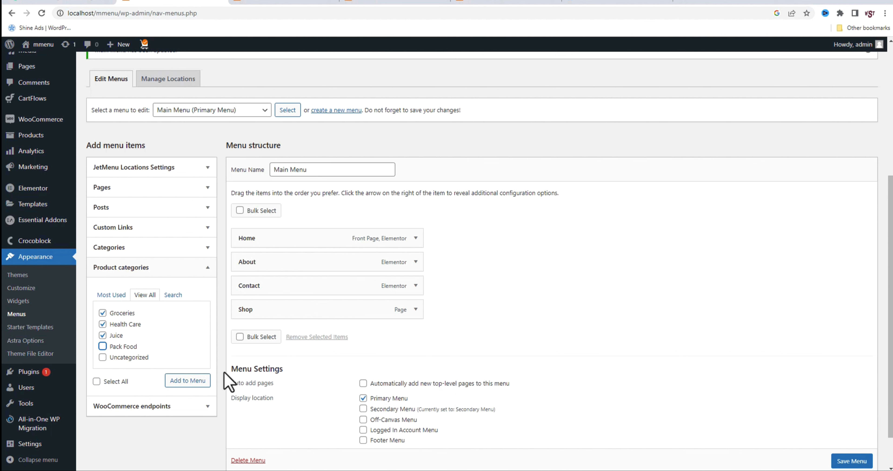
click(198, 381)
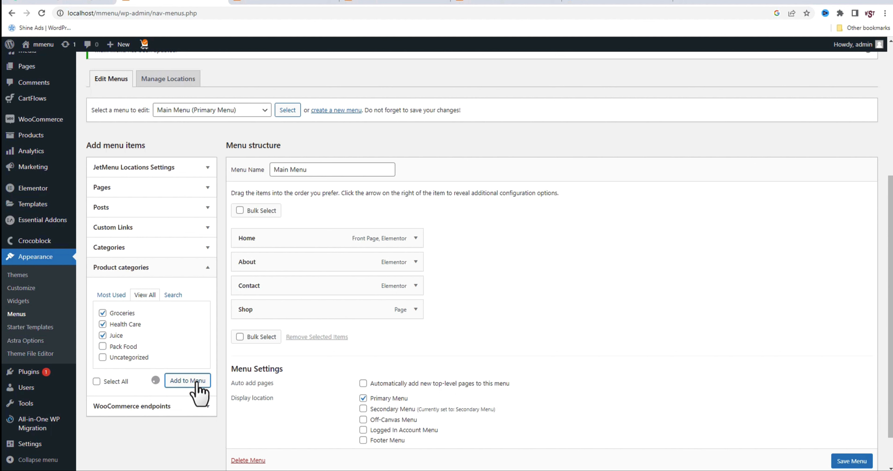
drag(274, 289, 267, 390)
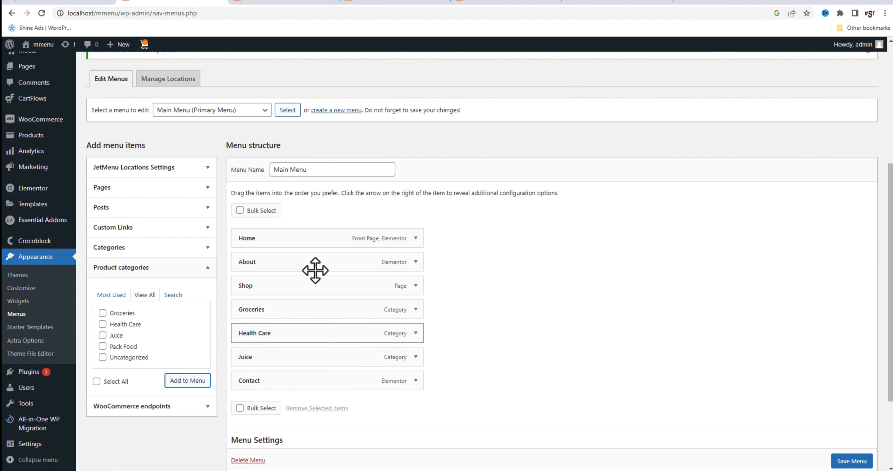
click(841, 462)
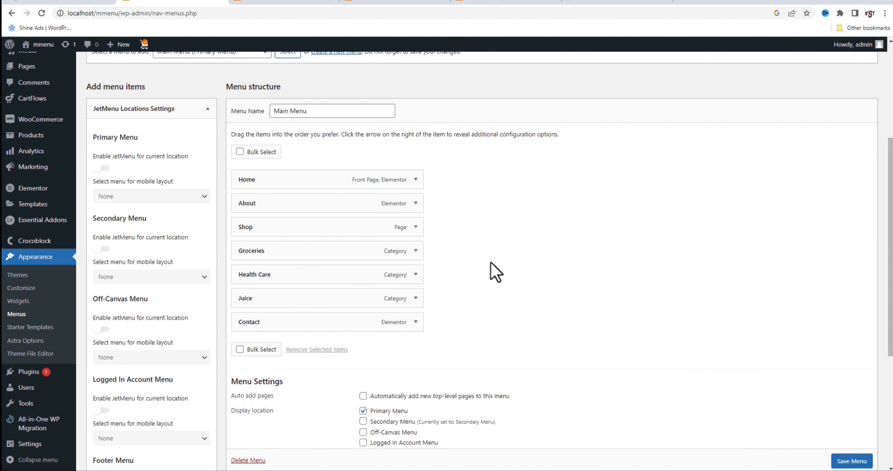
Enable mega content for the Shop menu item with Elementor as the content type, and open that content for editing
mouse_move(309, 239)
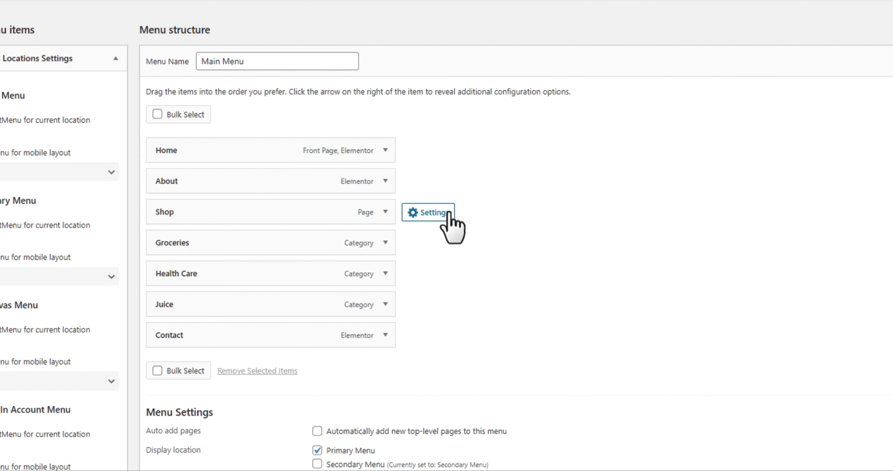
click(438, 213)
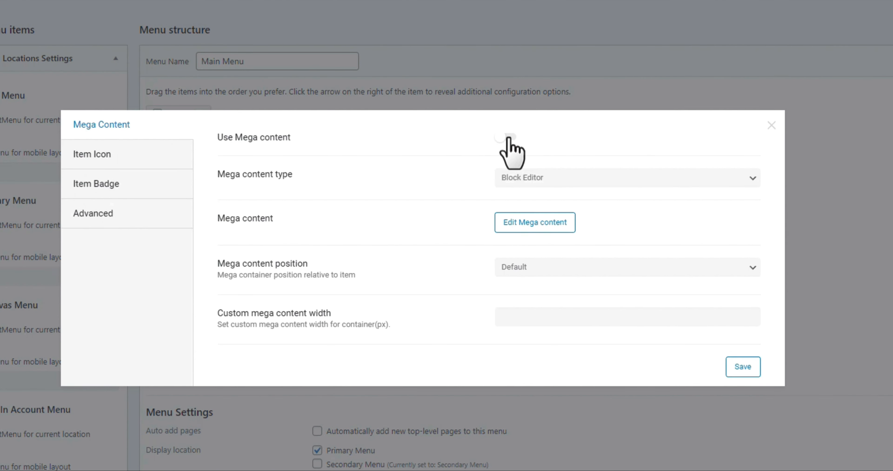
click(509, 139)
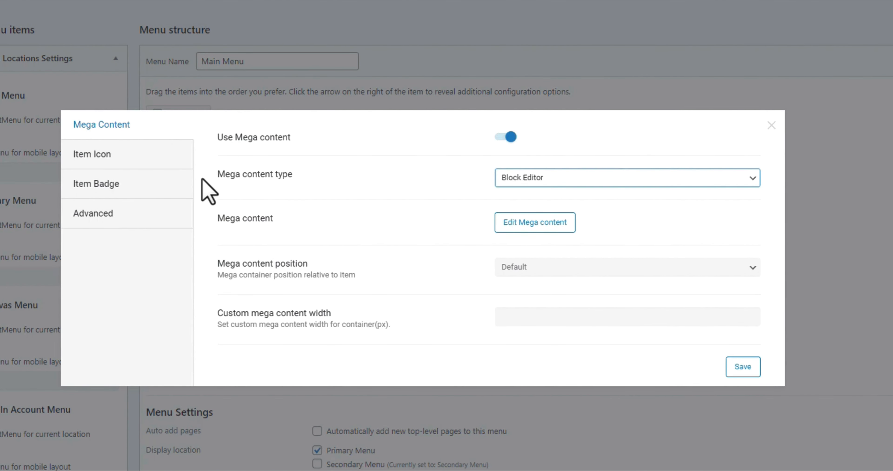
click(527, 177)
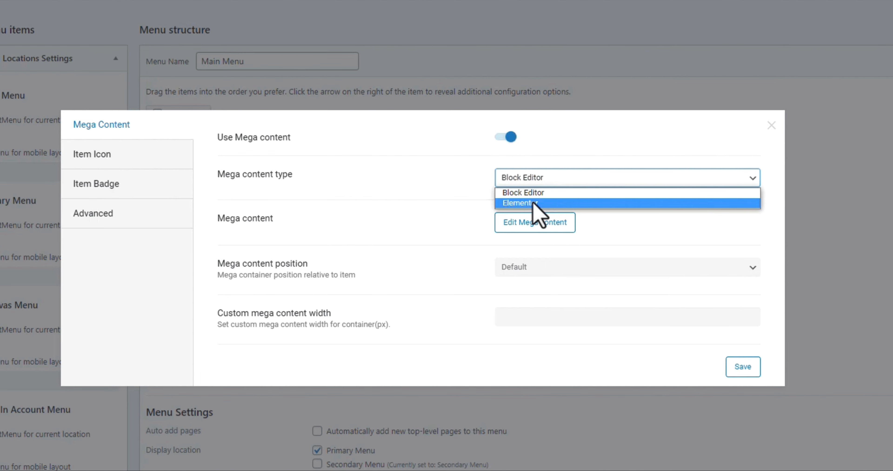
click(530, 203)
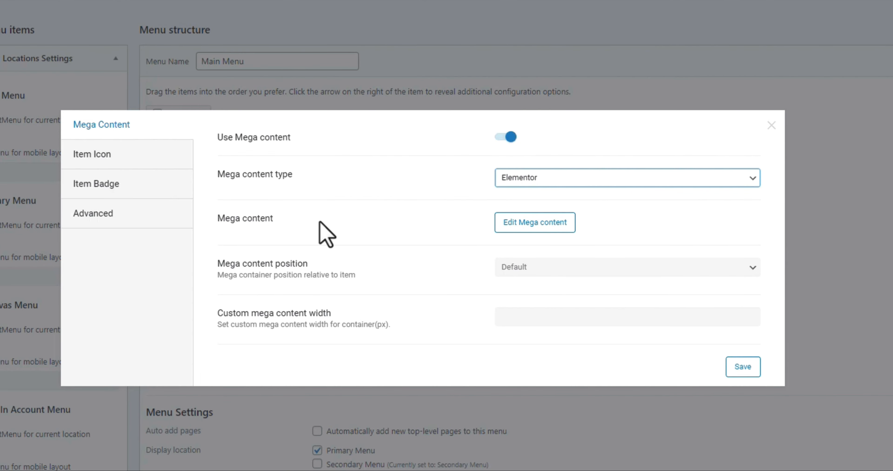
click(551, 224)
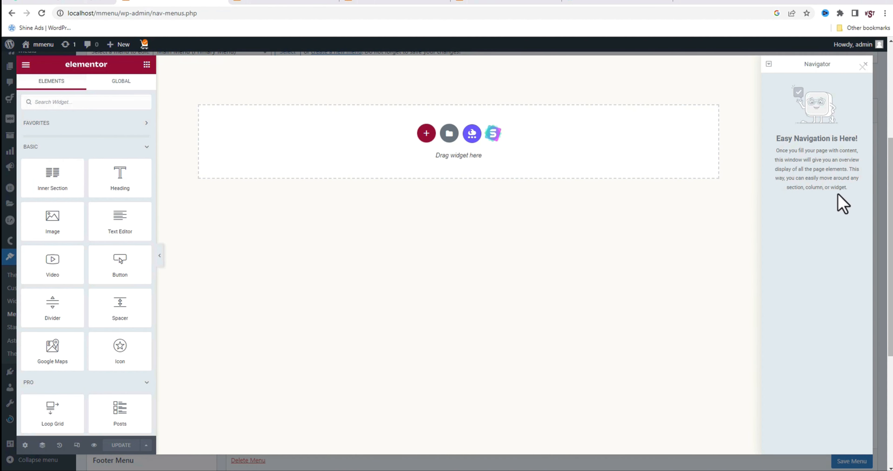
Insert a single-column section in the Shop mega content and place a Product Categories widget in it
click(426, 134)
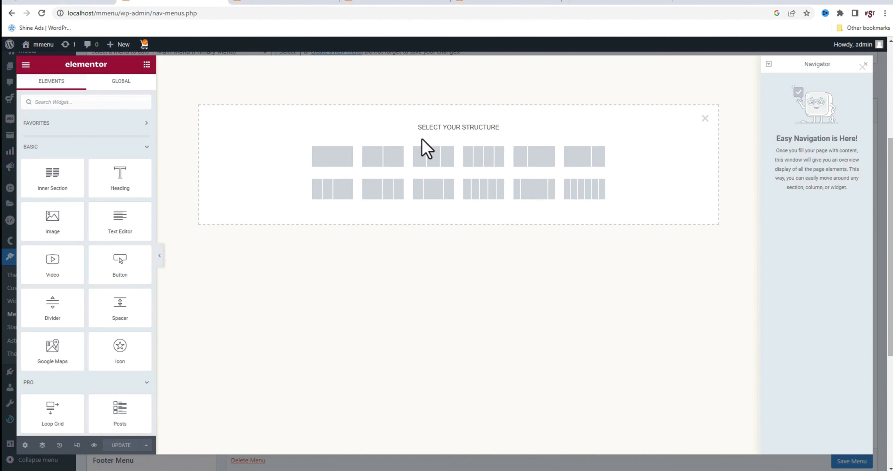
click(338, 162)
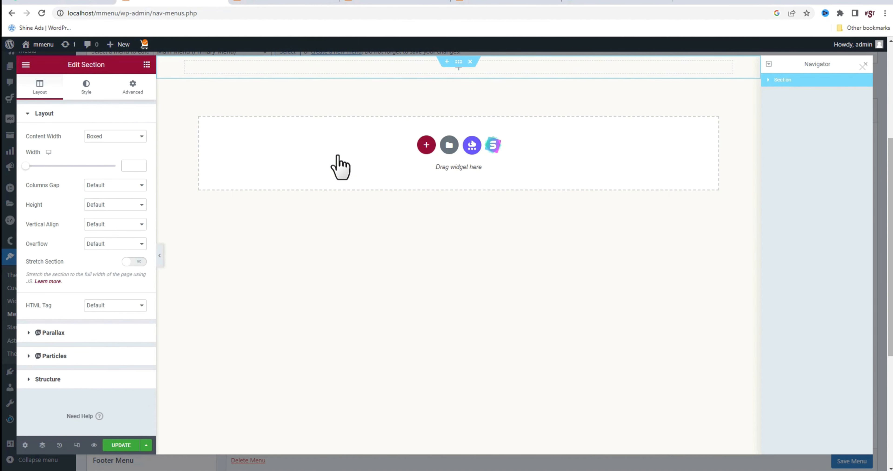
click(458, 66)
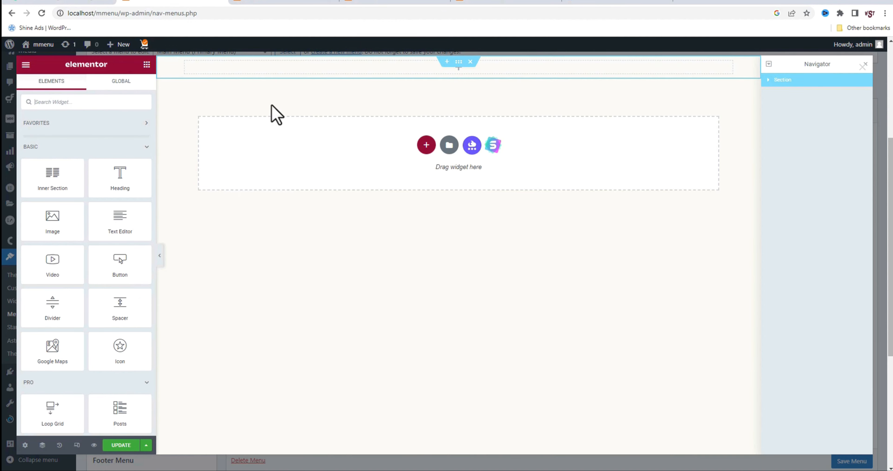
click(130, 105)
text(product ca)
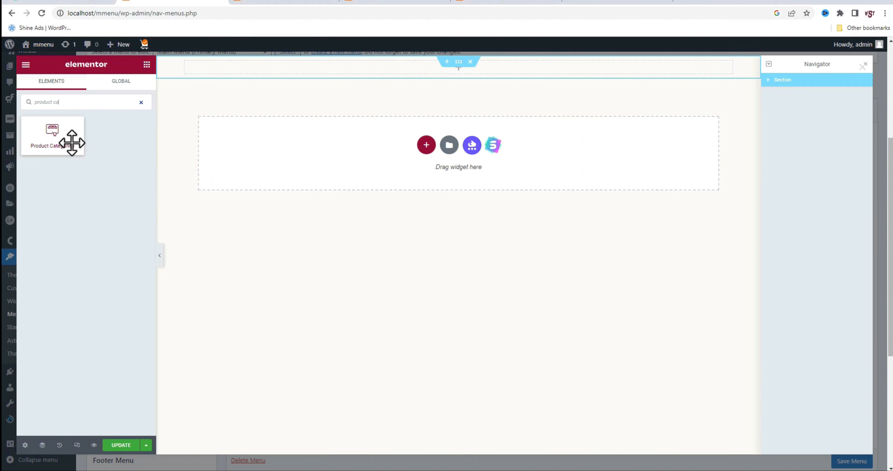
drag(70, 141, 269, 76)
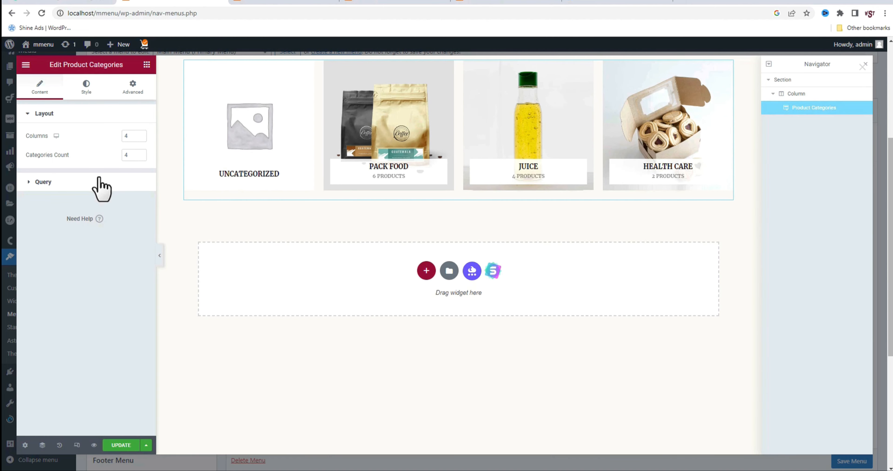
Hide empty categories in the Product Categories widget's query and switch the editor to responsive mode
click(76, 180)
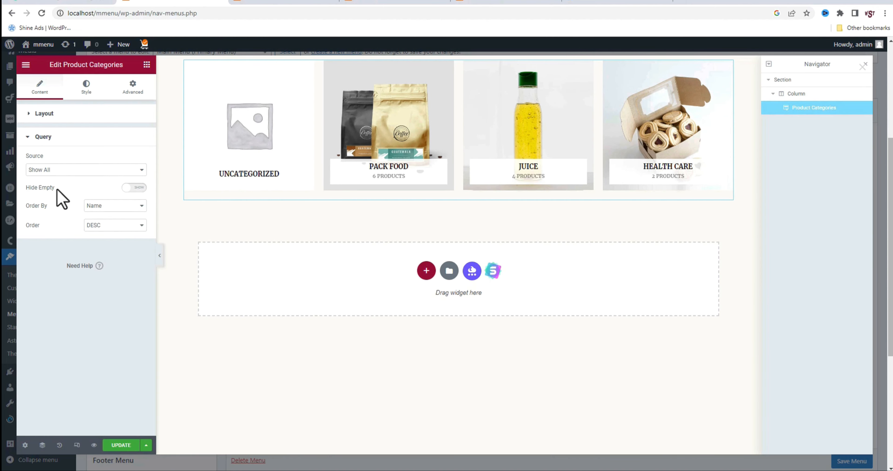
click(131, 187)
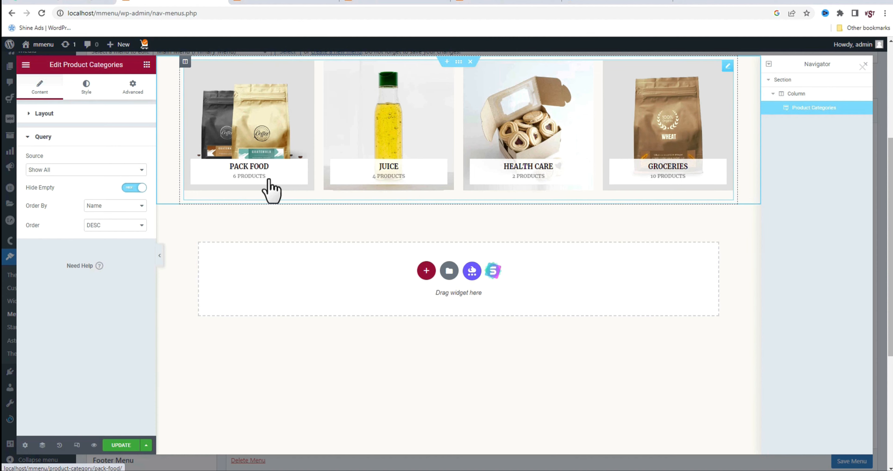
click(77, 445)
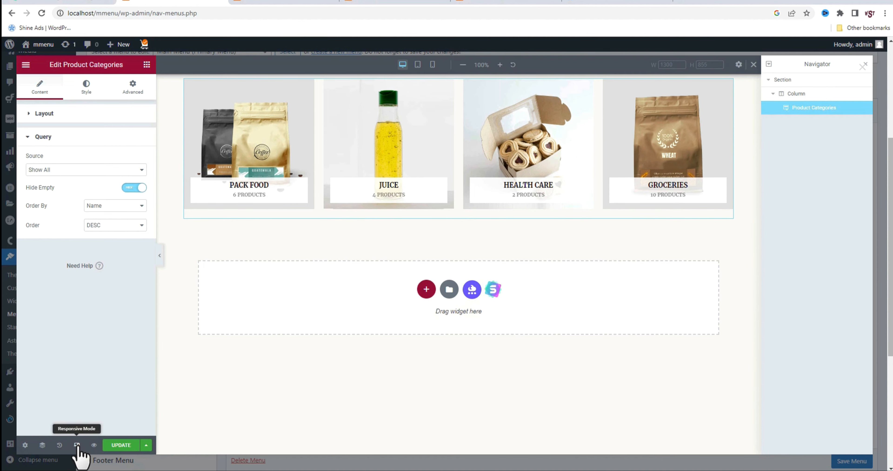
Set the Product Categories widget to 2 columns on tablet, check the mobile layout, and update and close the Shop mega content
click(417, 65)
click(60, 114)
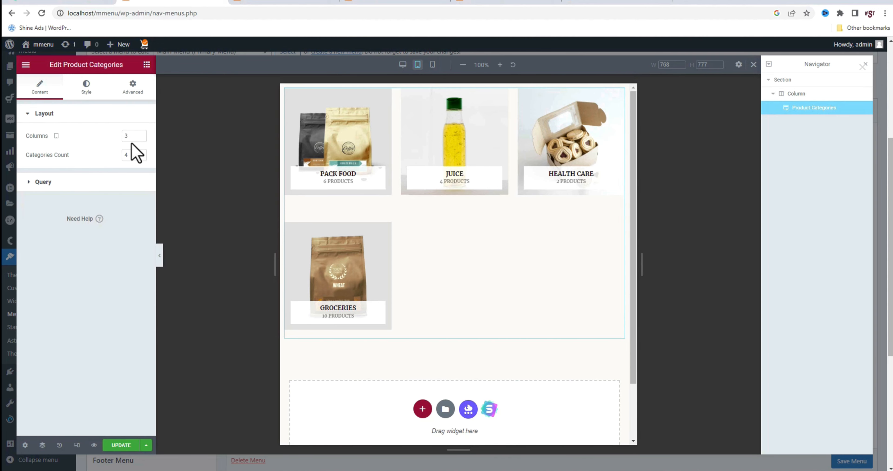
click(131, 136)
text(2)
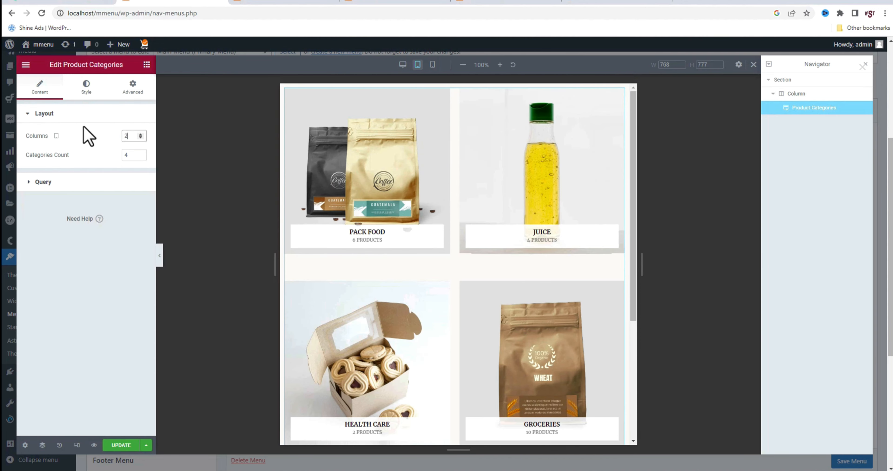
click(433, 66)
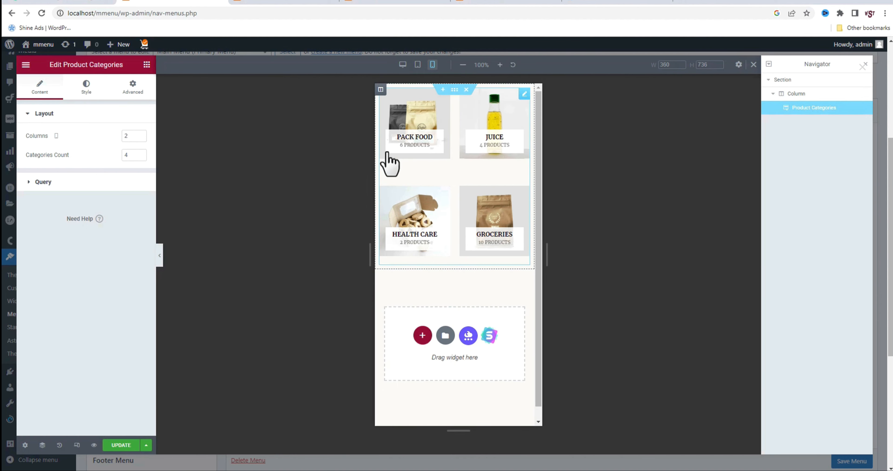
click(116, 445)
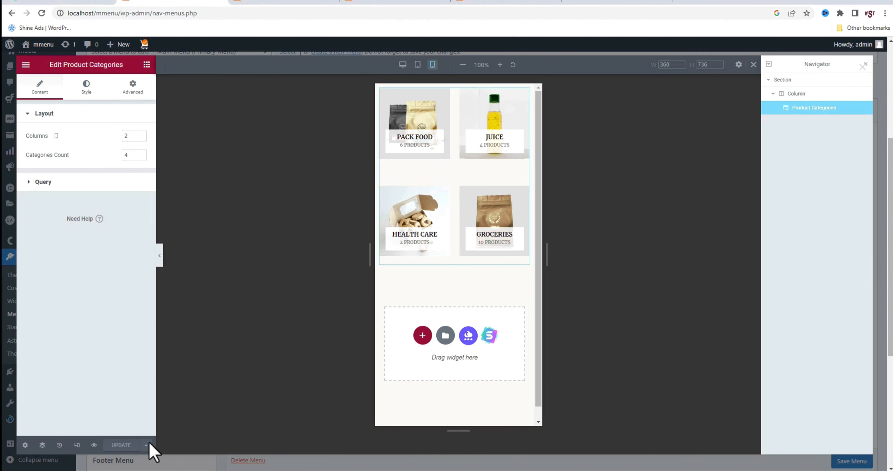
click(865, 65)
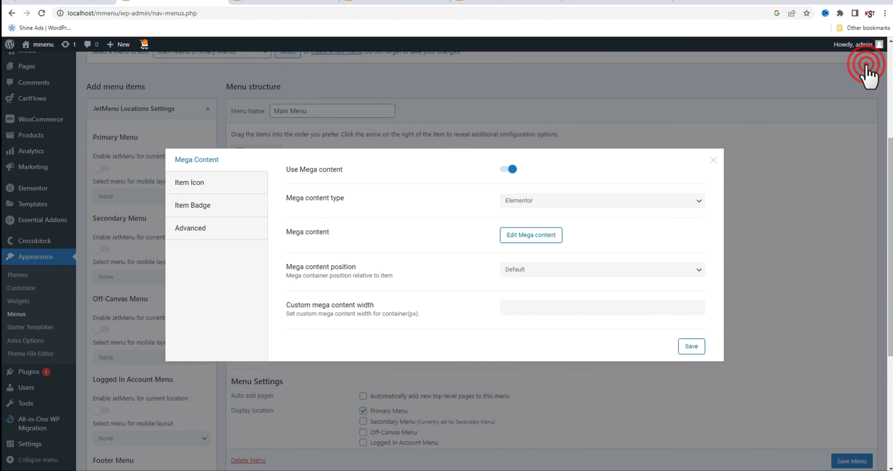
Save the Shop item's mega content settings with the Default position and no custom width
click(692, 347)
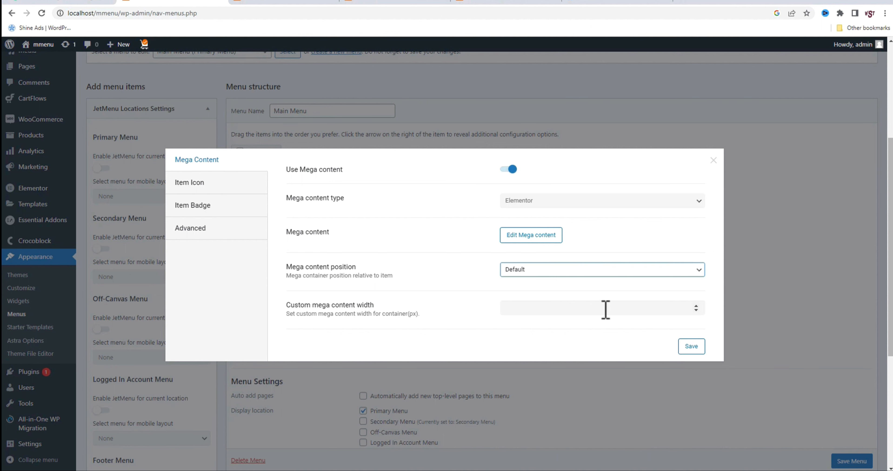
click(596, 307)
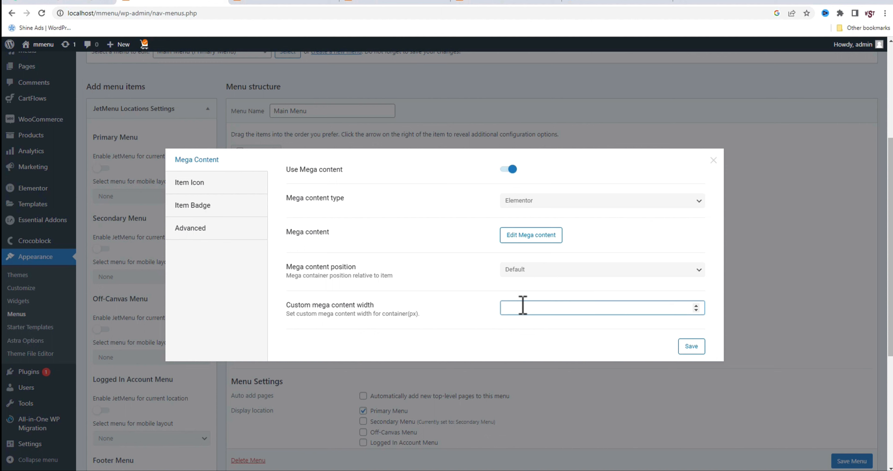
click(692, 348)
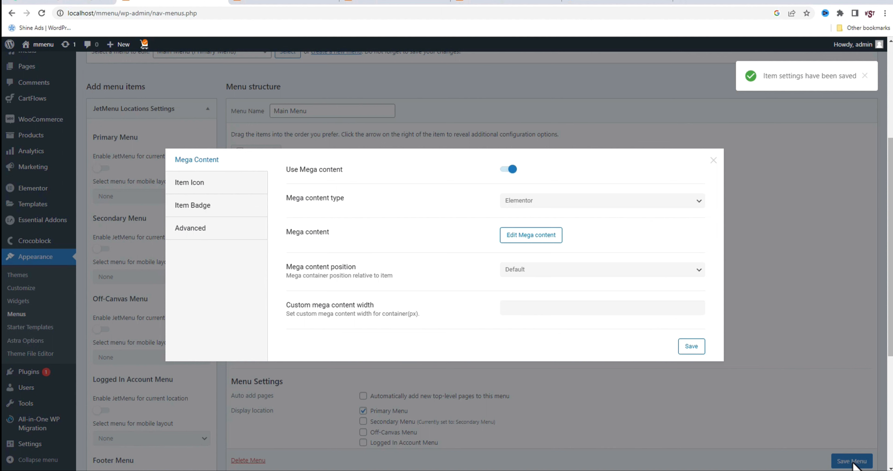
Examine the icon and badge options available for the Shop menu item
click(189, 182)
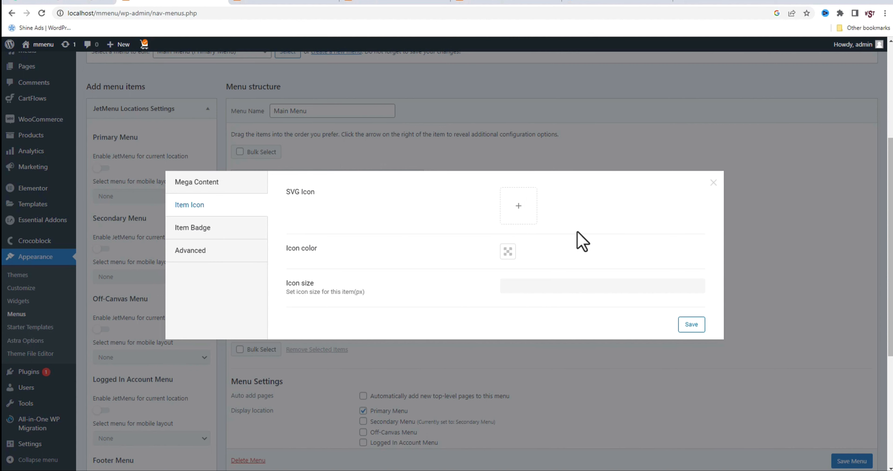
click(266, 235)
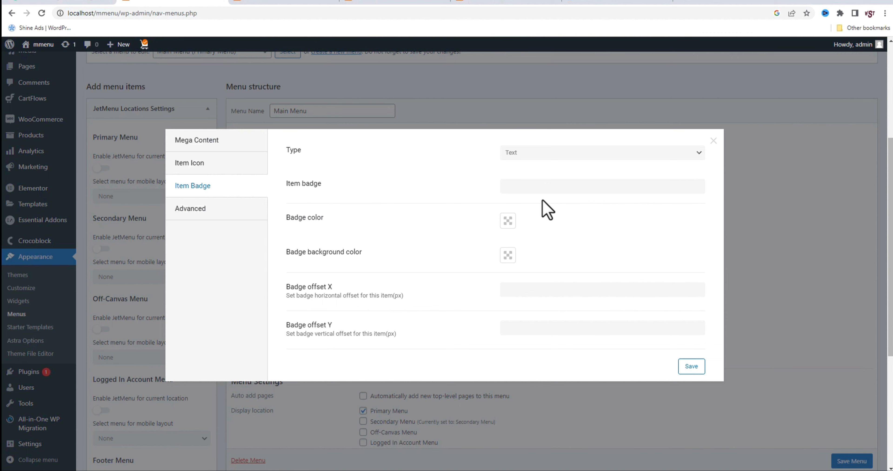
click(517, 191)
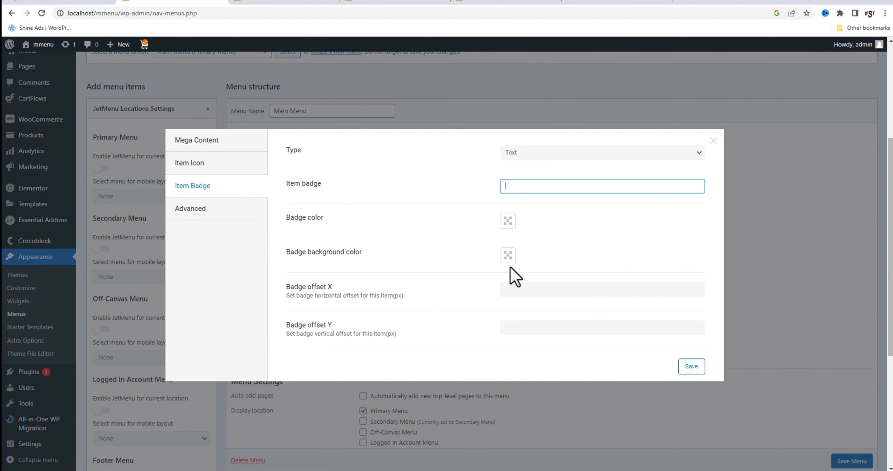
Close the Shop item's settings without adding a badge and save Main Menu
click(713, 141)
scroll(854, 462, down, 1)
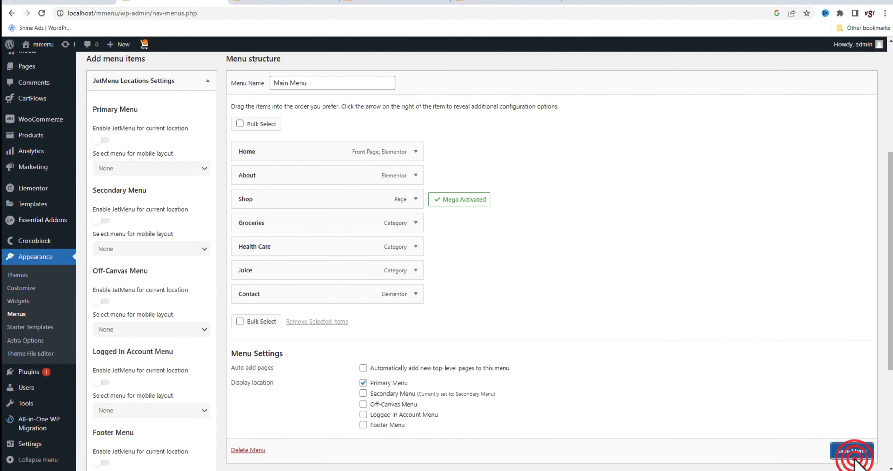
click(852, 461)
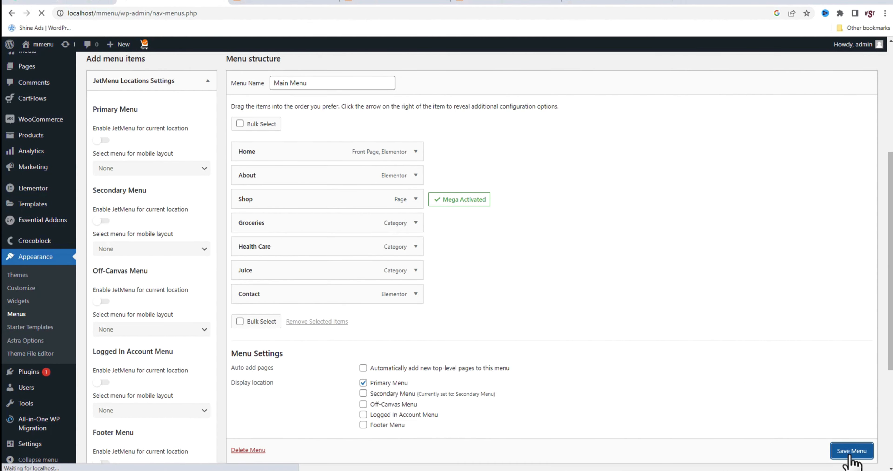
scroll(486, 354, down, 7)
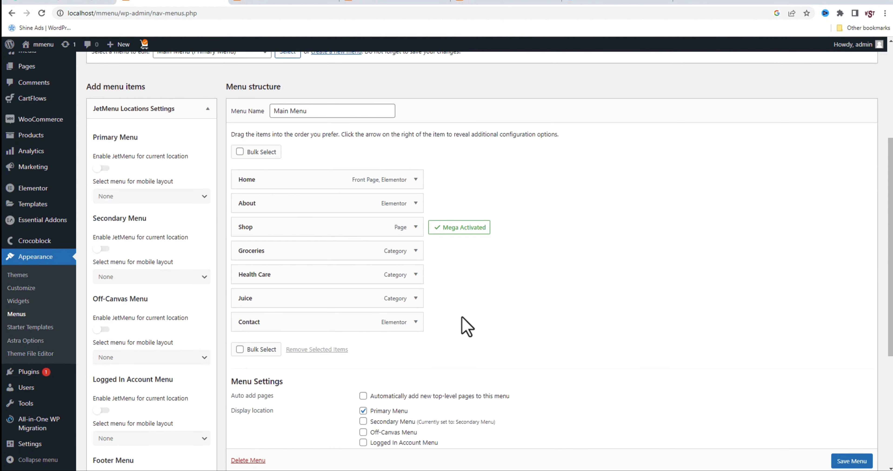
Enable mega content for the Groceries menu item with Elementor as the content type, and open that content for editing
mouse_move(343, 249)
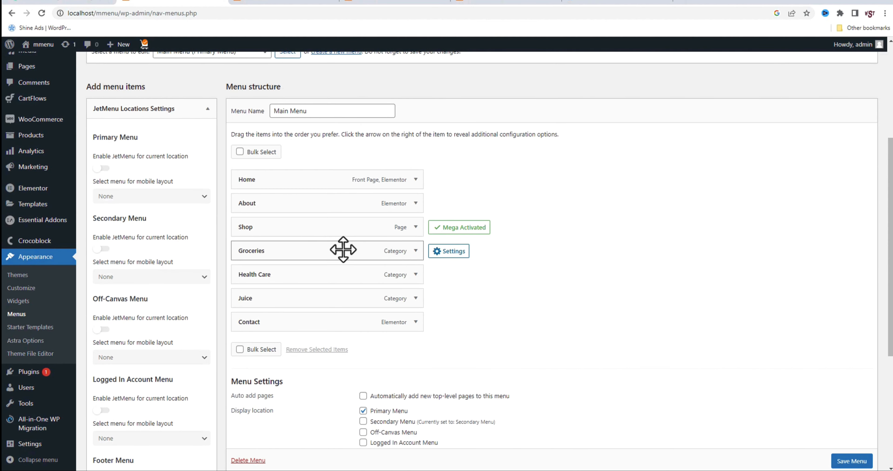
click(451, 256)
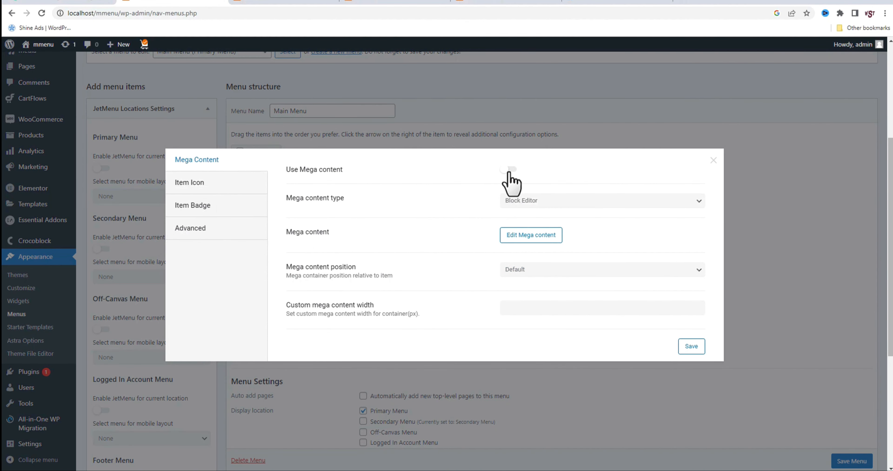
click(509, 170)
click(557, 201)
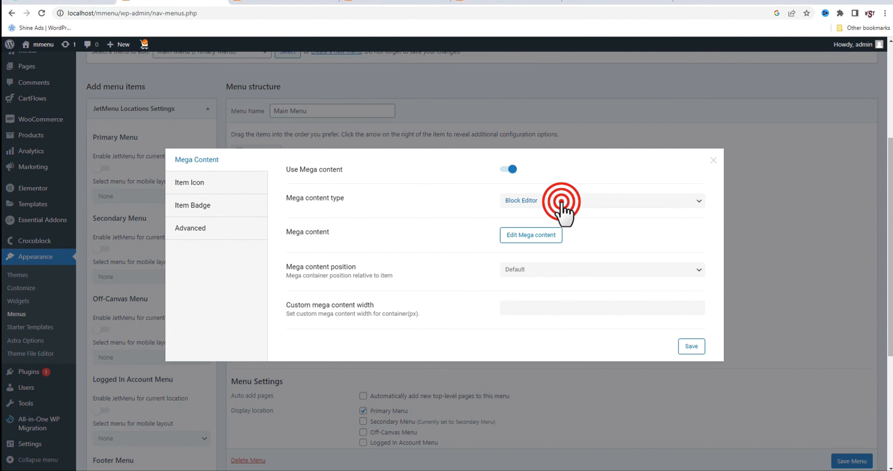
click(522, 220)
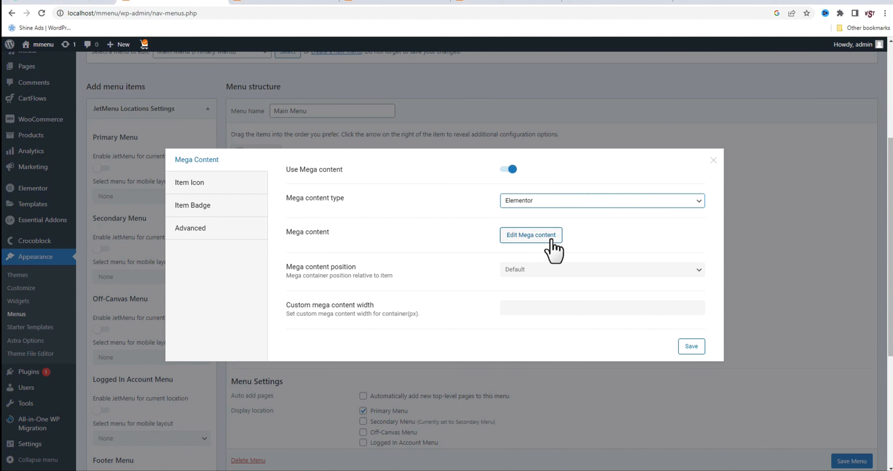
click(525, 234)
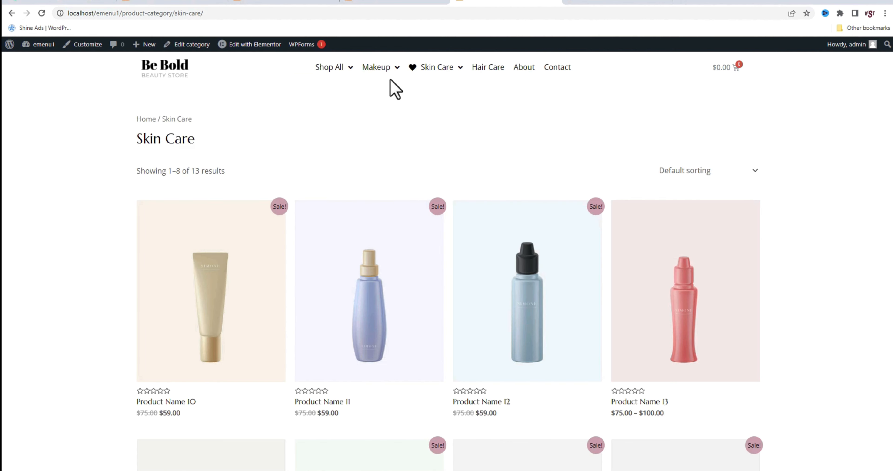
In the mmenu dashboard's separate browser tab, create a new WordPress menu named "sub menu" without assigning a display location
mouse_move(382, 68)
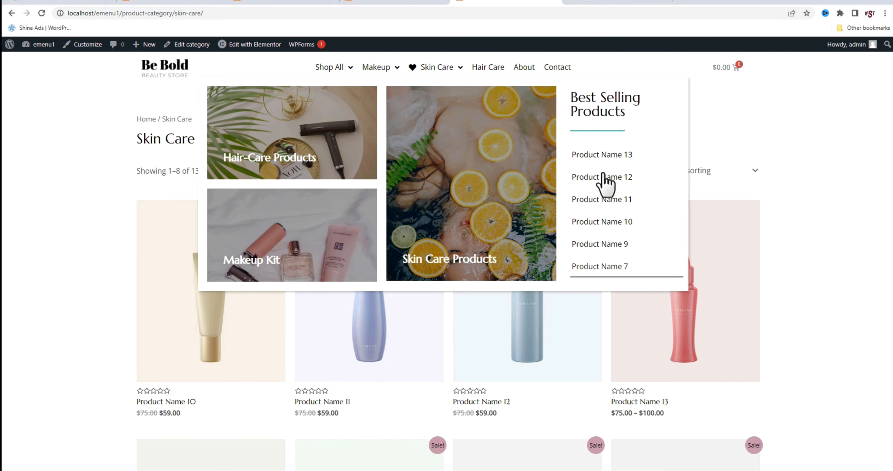
mouse_move(352, 65)
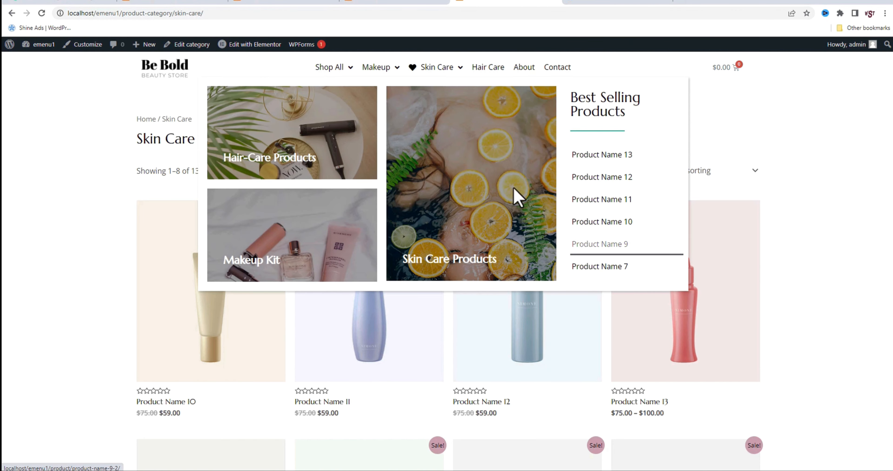
click(216, 4)
click(274, 4)
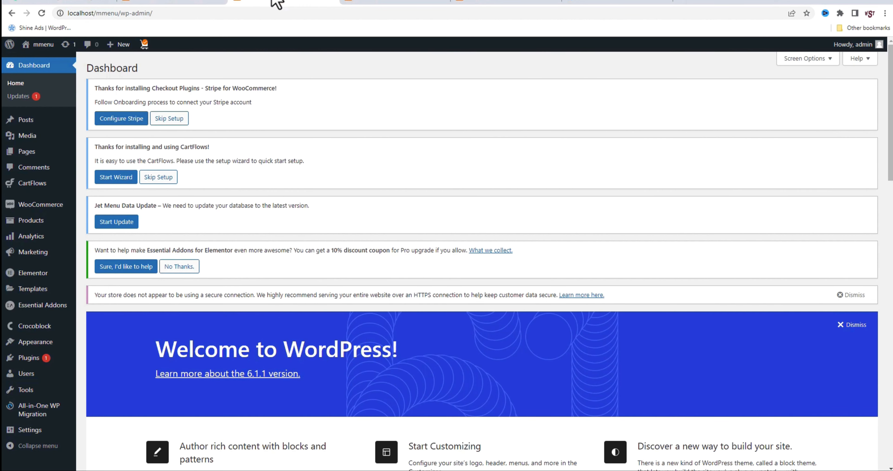
mouse_move(49, 344)
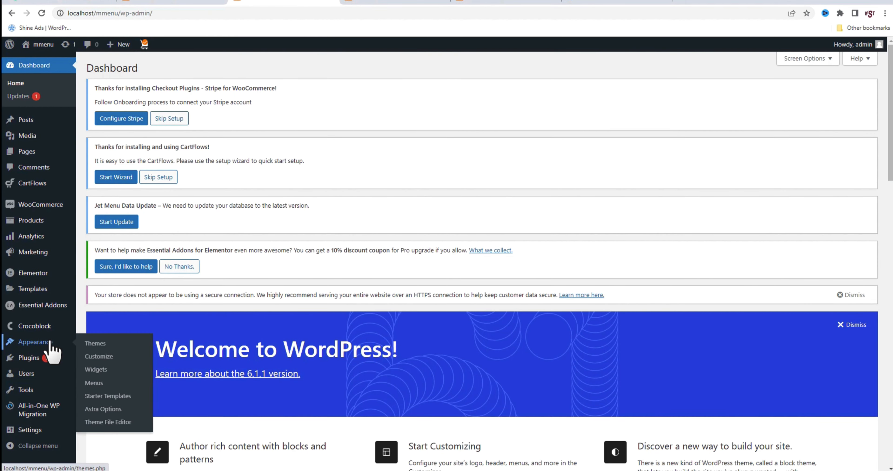
click(98, 383)
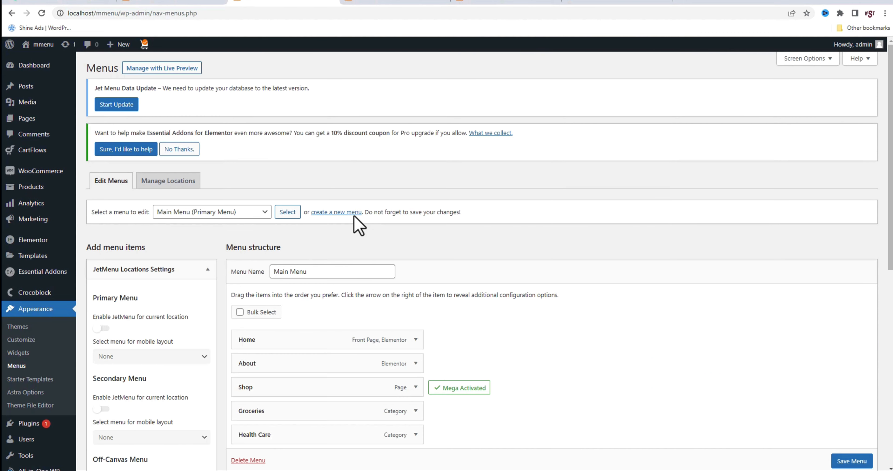
click(346, 211)
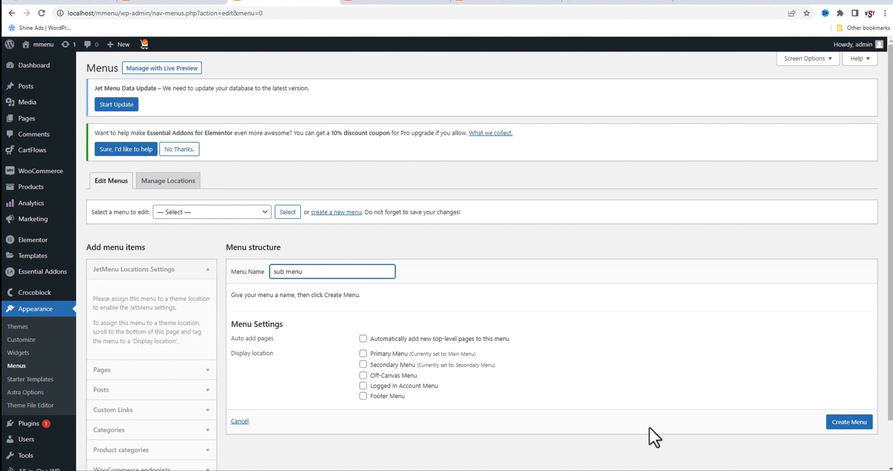
click(843, 424)
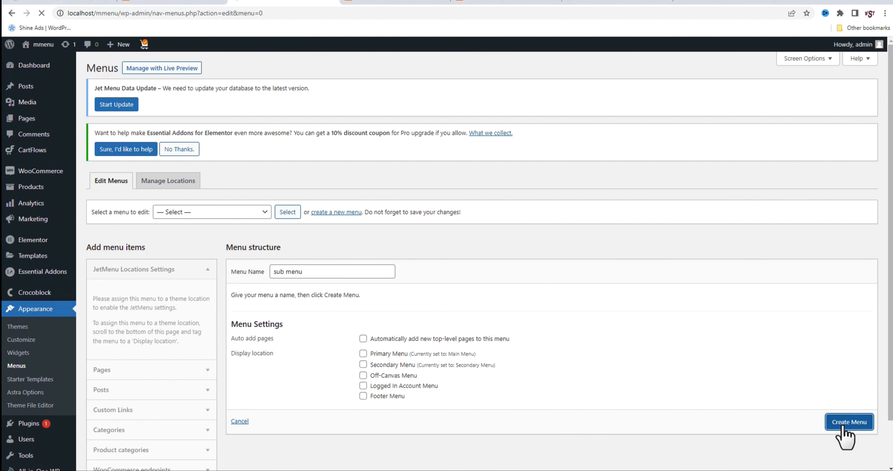
Enable Products among the Menus page's screen elements so individual products can be added as menu items
scroll(260, 377, down, 2)
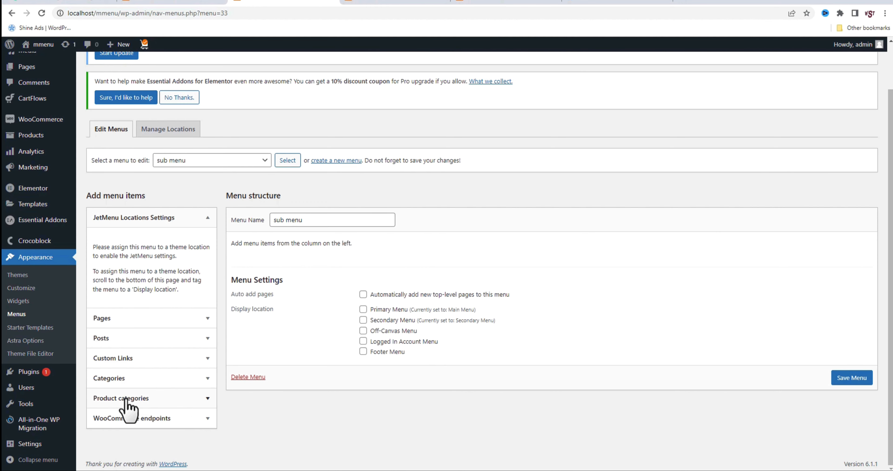
scroll(763, 249, up, 2)
click(815, 58)
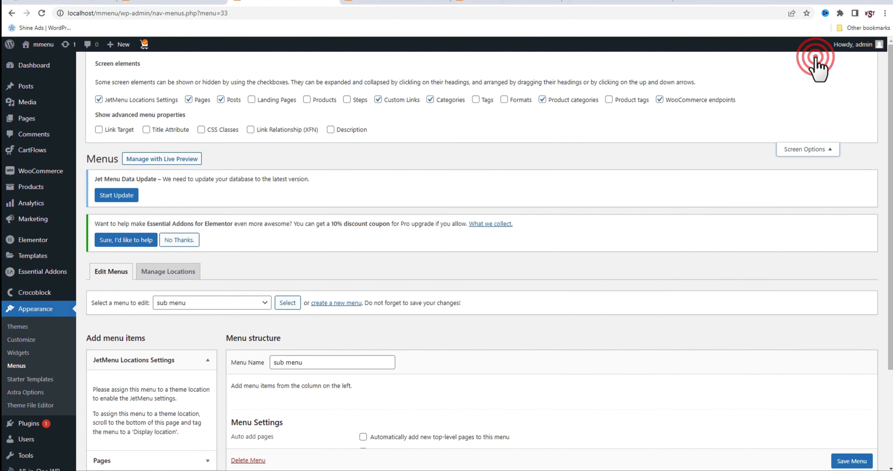
click(307, 100)
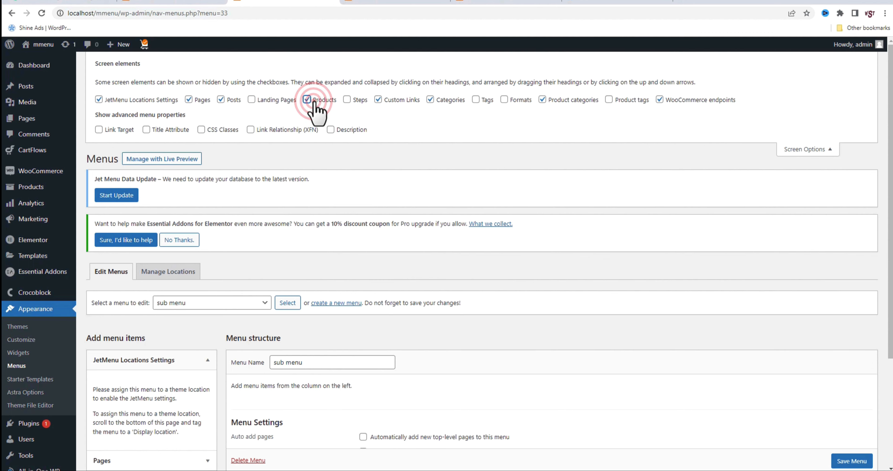
click(794, 149)
scroll(633, 268, down, 2)
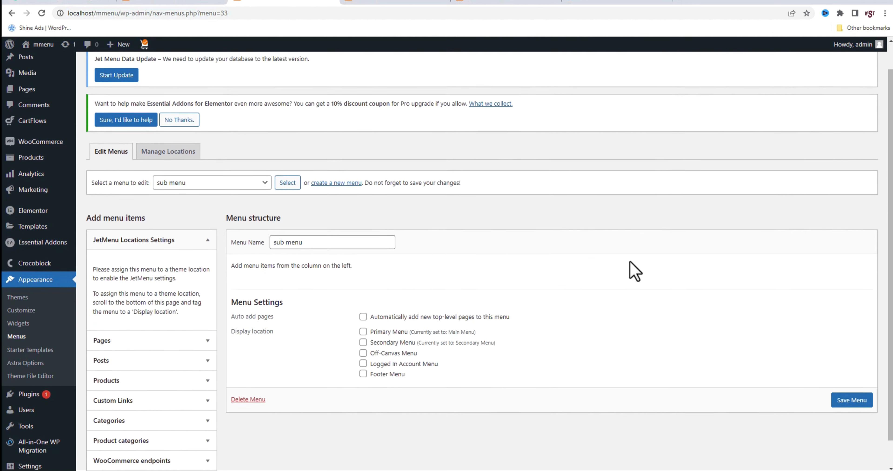
Add the seven most recent products, from Handpicked Red Chillies through Natural Extracted Edible Oil, to sub menu and save the menu
click(153, 354)
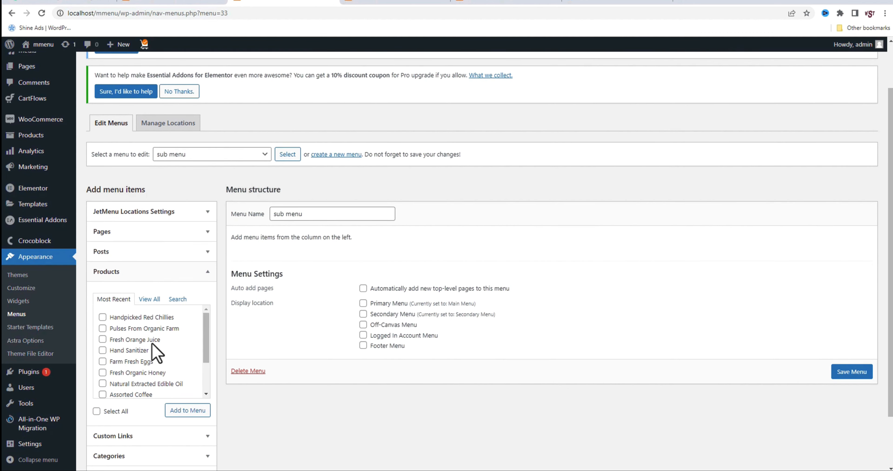
click(102, 317)
click(102, 328)
click(102, 339)
click(103, 350)
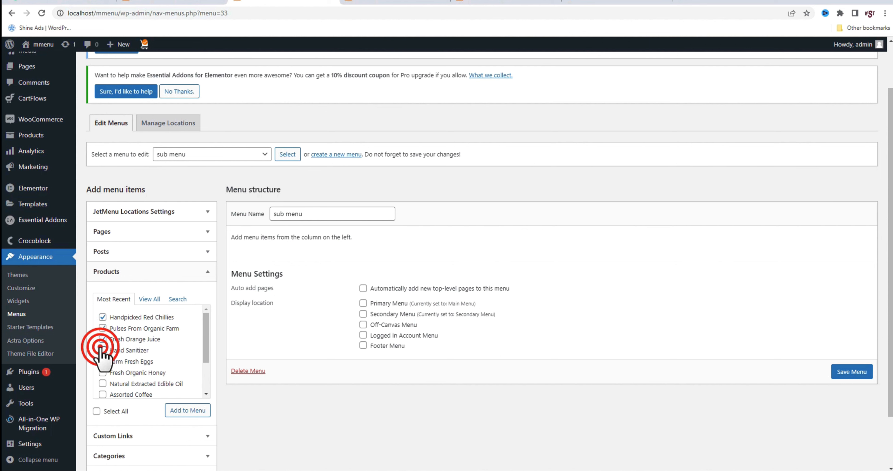
click(103, 361)
click(103, 372)
click(102, 383)
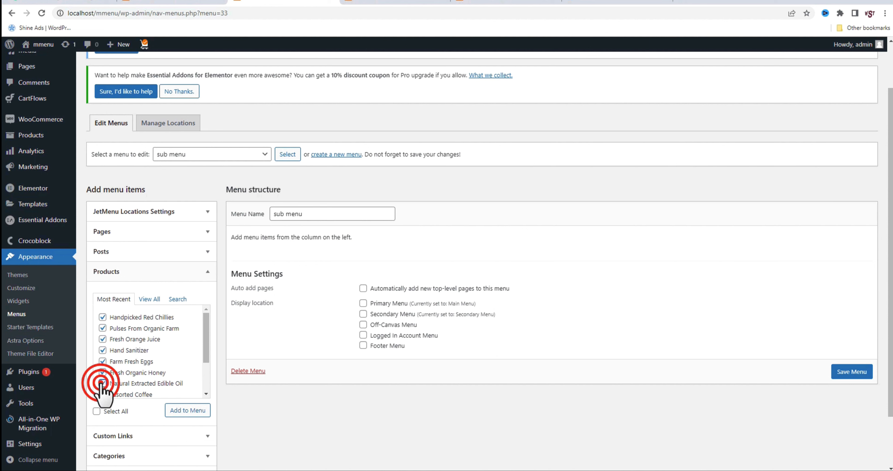
click(176, 410)
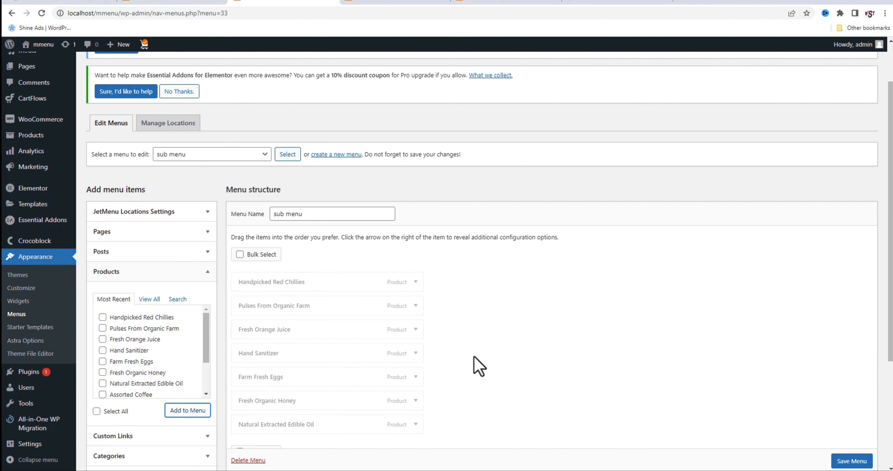
scroll(851, 459, down, 1)
click(853, 460)
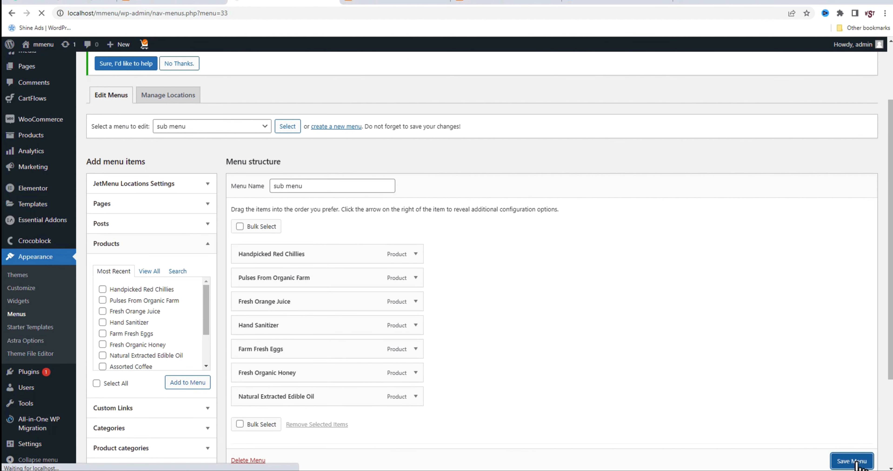
Return to the Main Menu page's browser tab, reload it, and open the Groceries item's mega content for editing
click(163, 3)
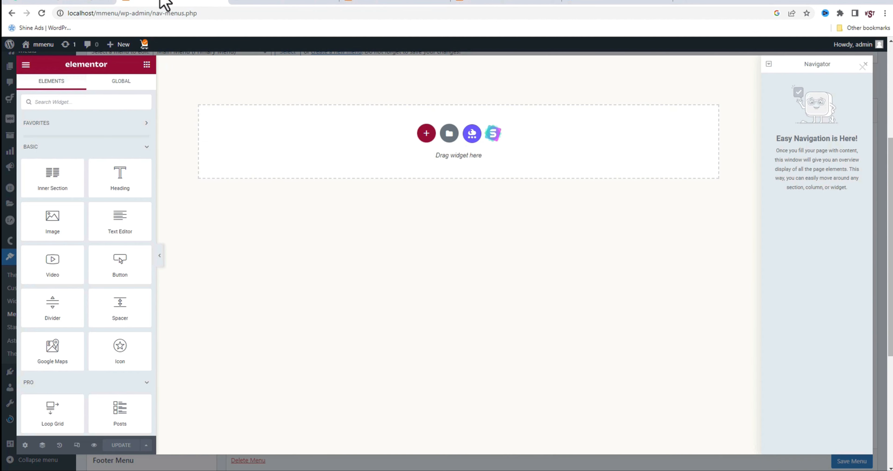
click(41, 13)
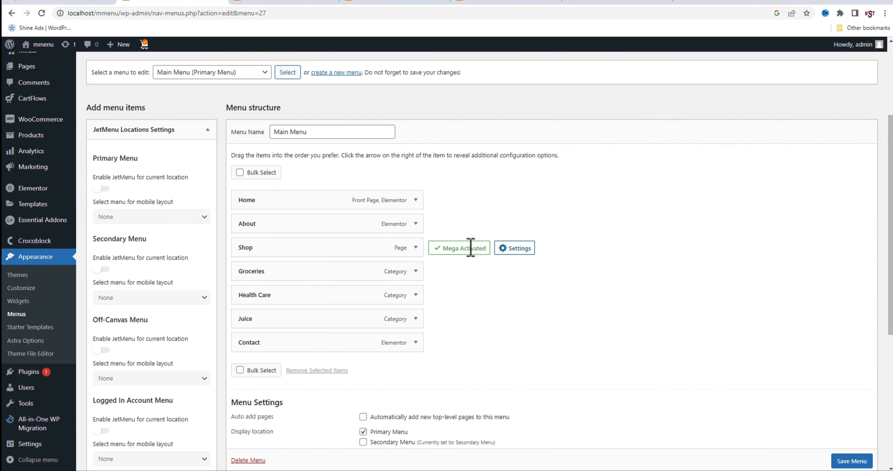
click(448, 271)
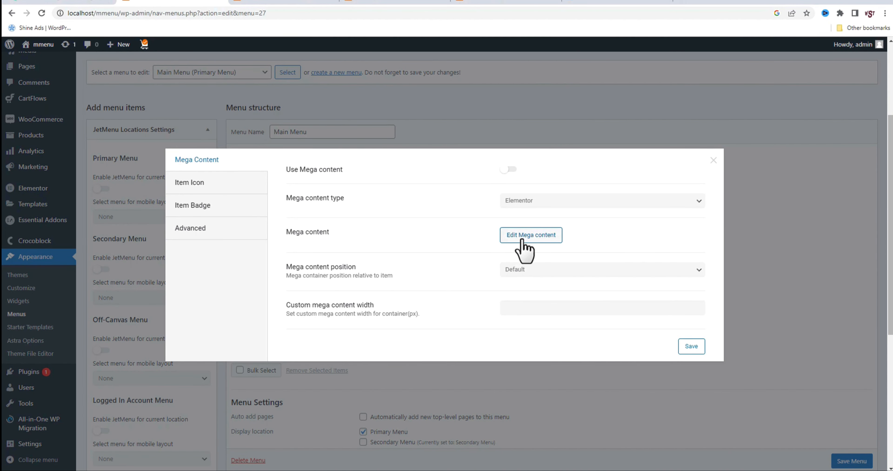
click(524, 243)
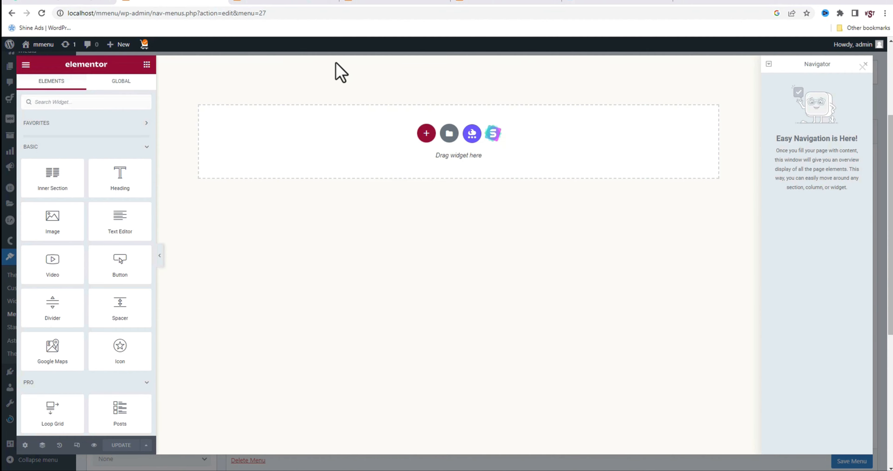
Check the Makeup mega menu on the Be Bold reference site, and insert a three-column section into the Groceries mega content
click(474, 4)
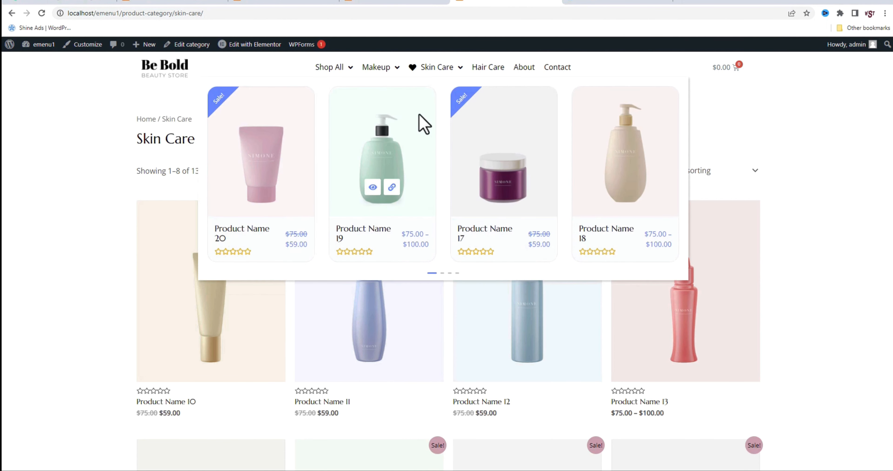
mouse_move(385, 76)
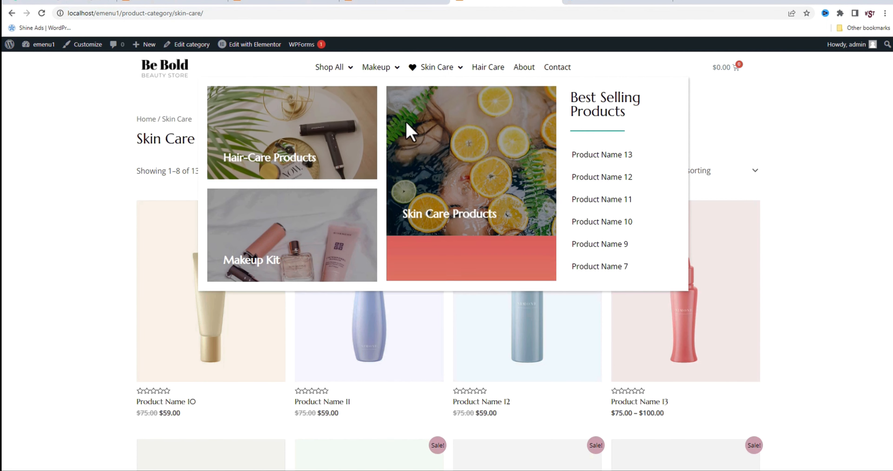
click(286, 5)
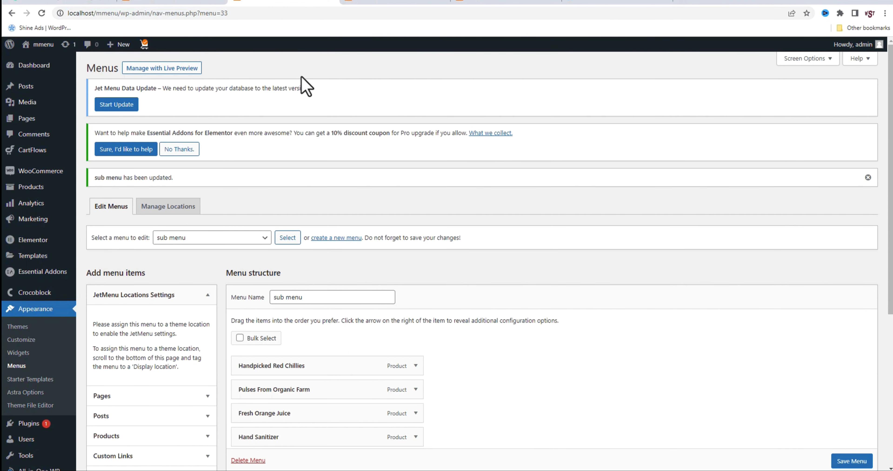
click(187, 4)
click(425, 135)
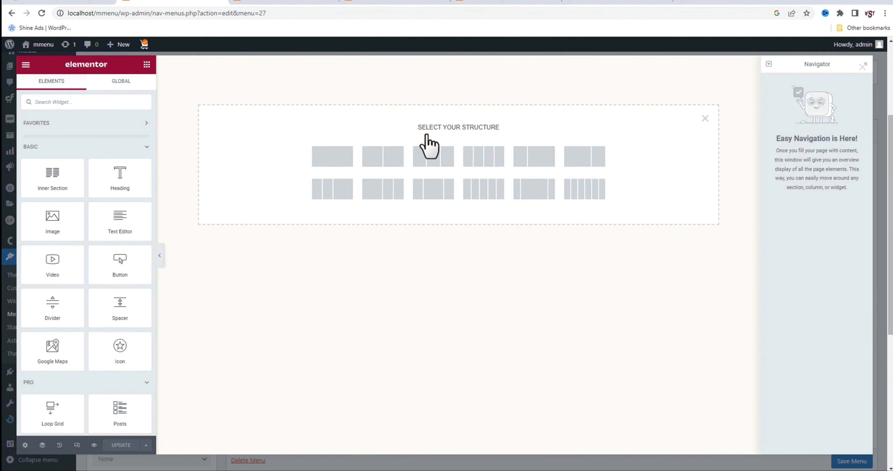
click(421, 160)
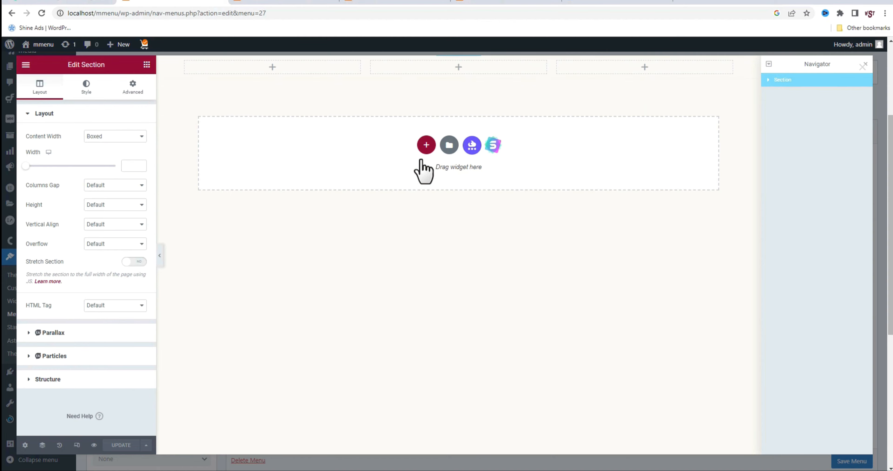
Add a Flip Box widget to the section's first column and remove the star icon from its front side
click(272, 67)
click(115, 108)
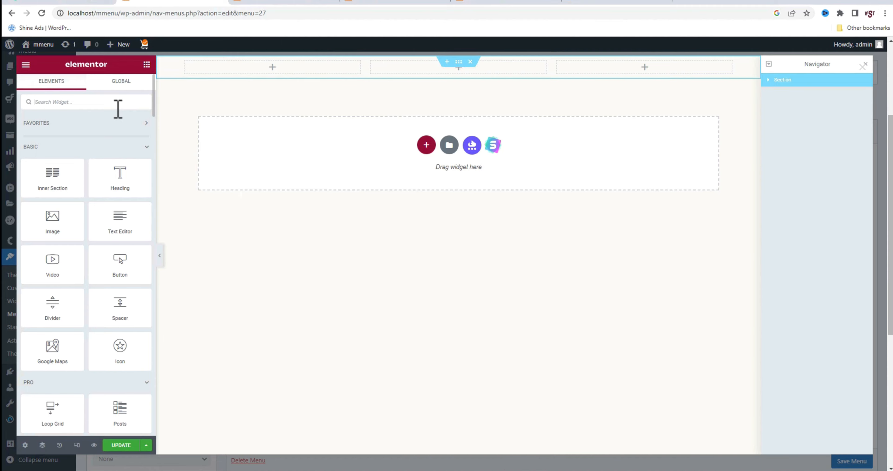
text(flip)
drag(123, 136, 248, 78)
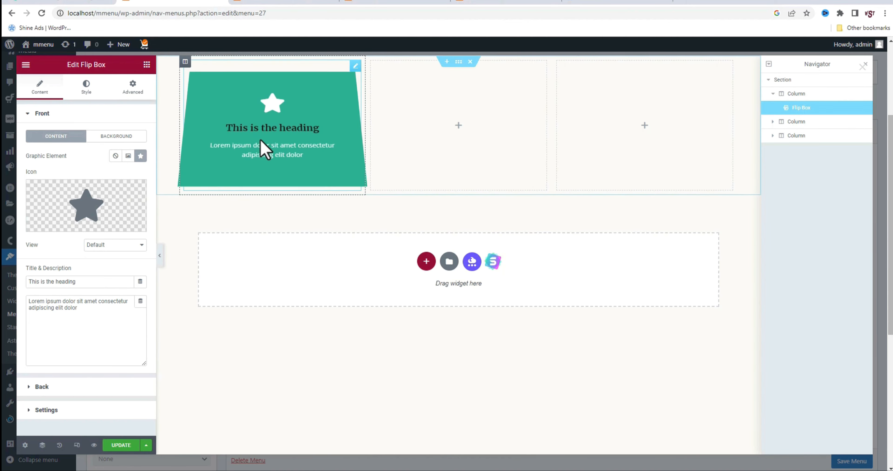
click(135, 187)
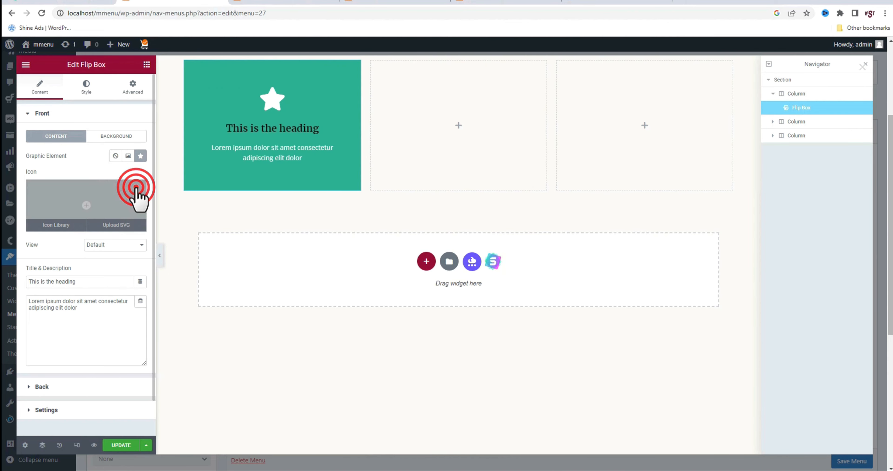
Check Groceries on the live site, set the flip box's front title to "Offer On Vegitables", and clear the front description
click(291, 3)
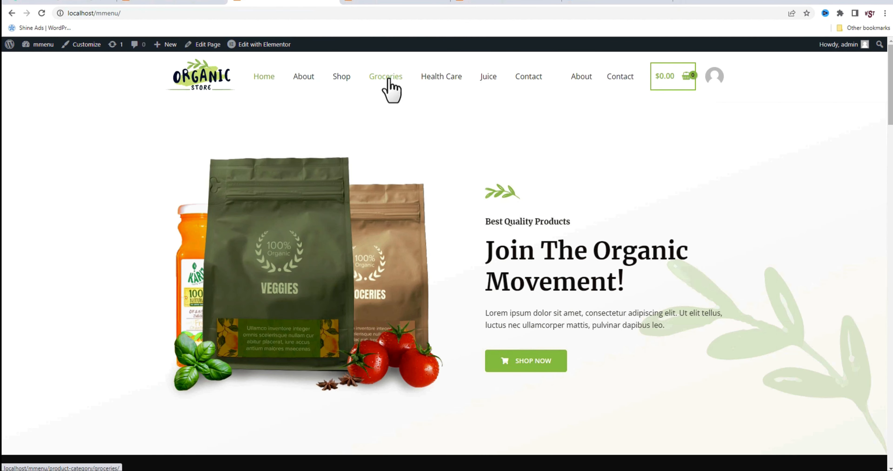
click(173, 4)
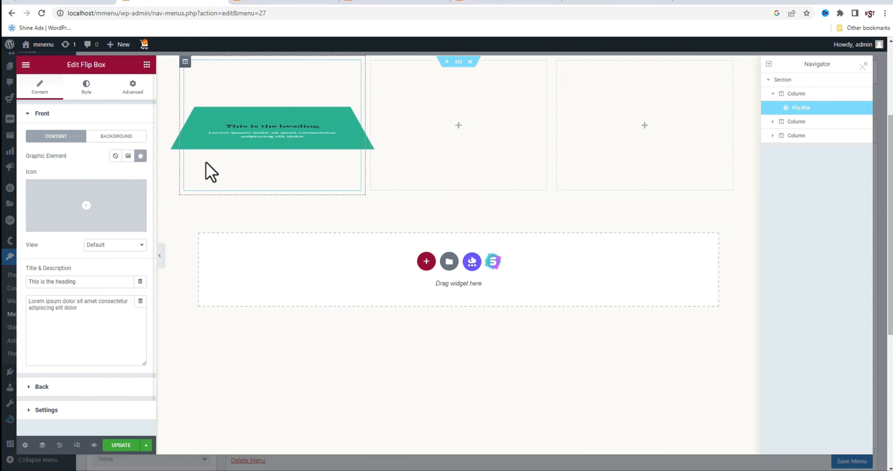
triple_click(105, 281)
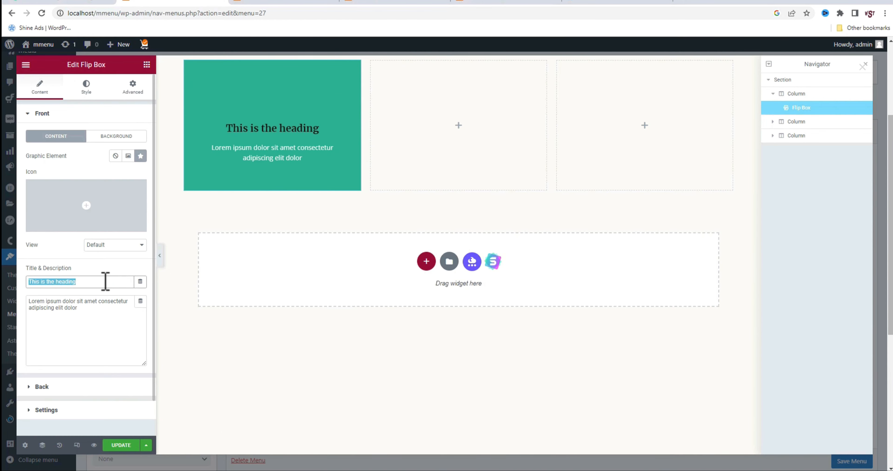
text(Offer O)
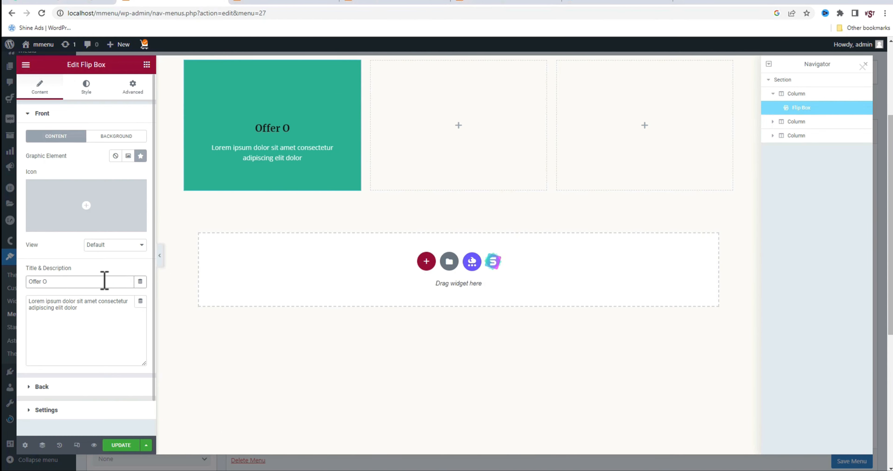
text(n Vegitables)
triple_click(104, 313)
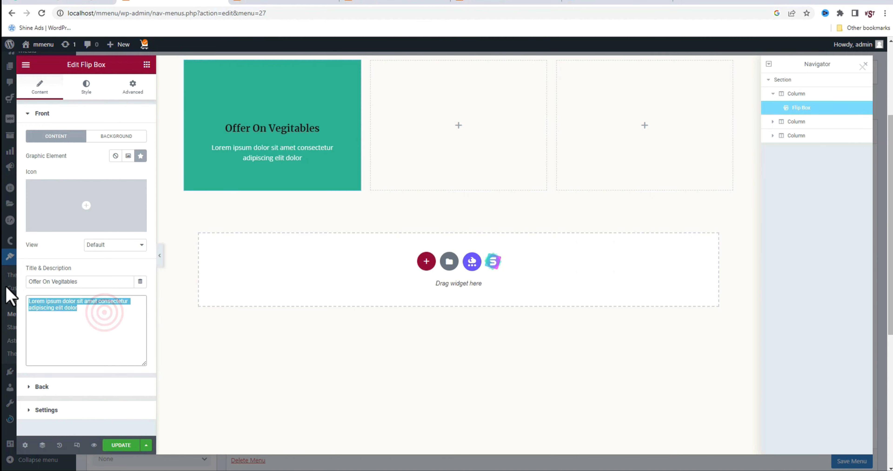
key(BackSpace)
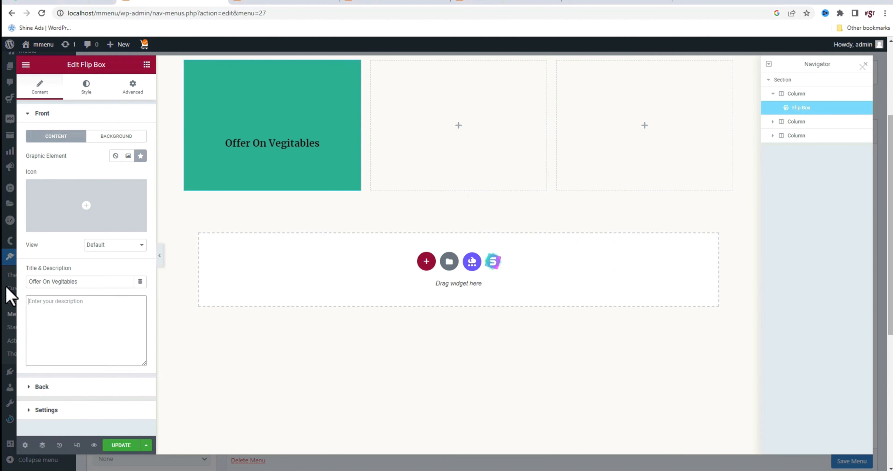
Give the flip box's front a Classic background using the red chilli plant photo from the Media Library
click(115, 136)
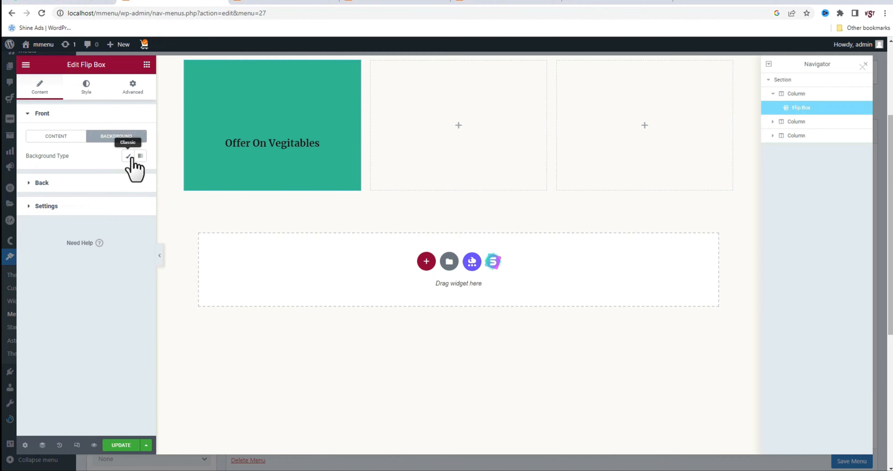
click(128, 156)
click(76, 218)
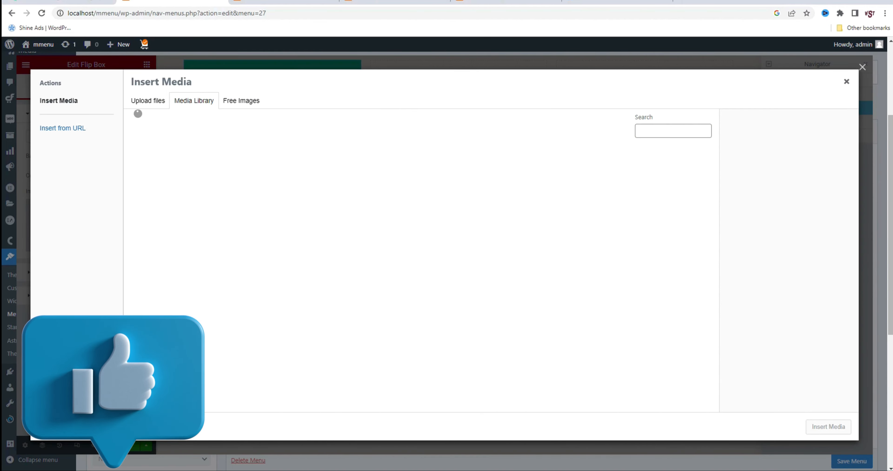
drag(891, 346, 451, 312)
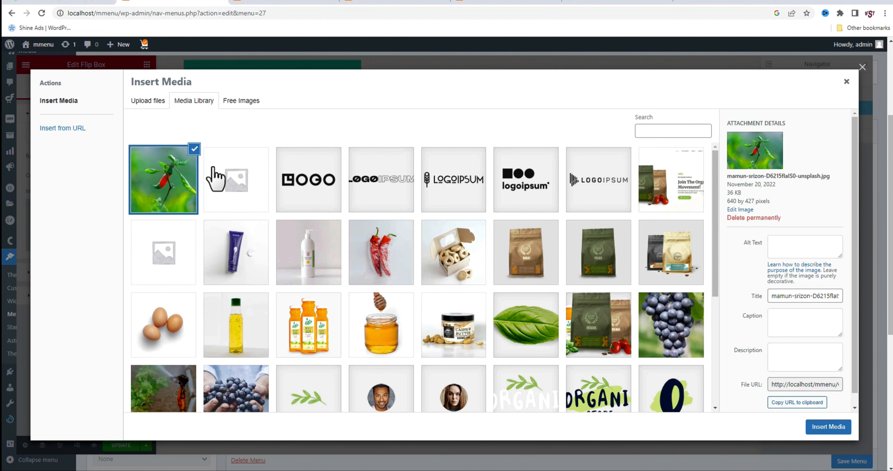
click(825, 426)
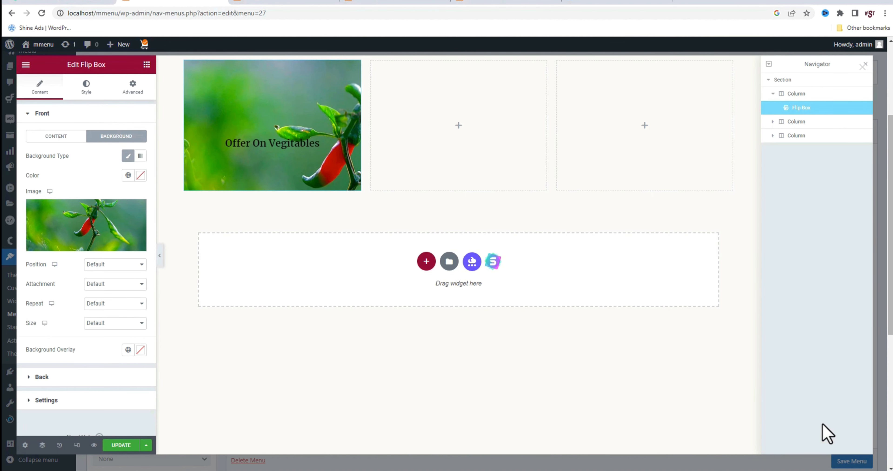
Set the flip box's back title to "huge discount on fresh Vegitables" and its description to "Upto 30% off"
click(79, 376)
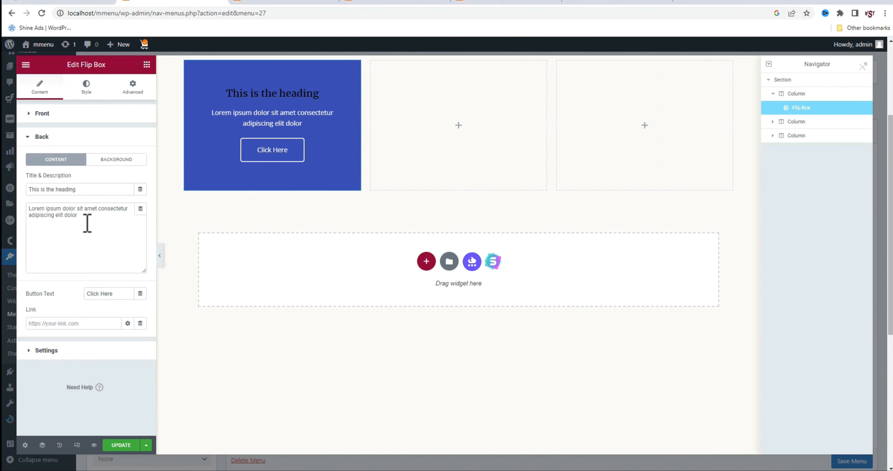
triple_click(102, 189)
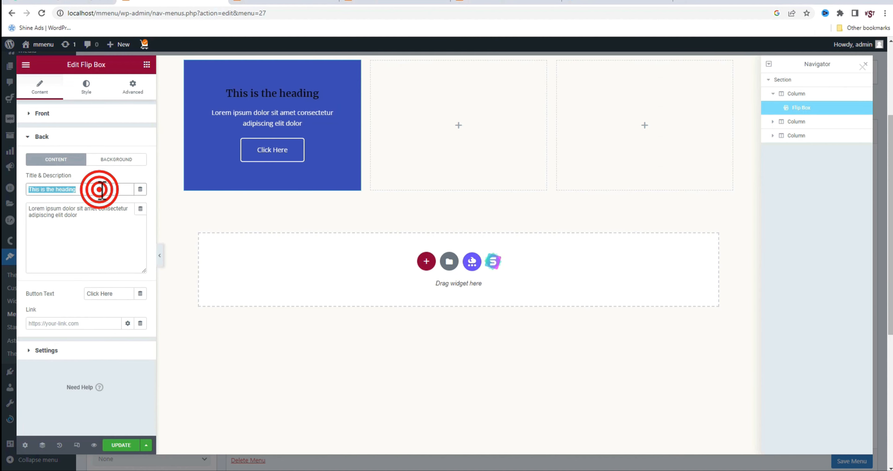
text(huge discount on fresh Vegitables)
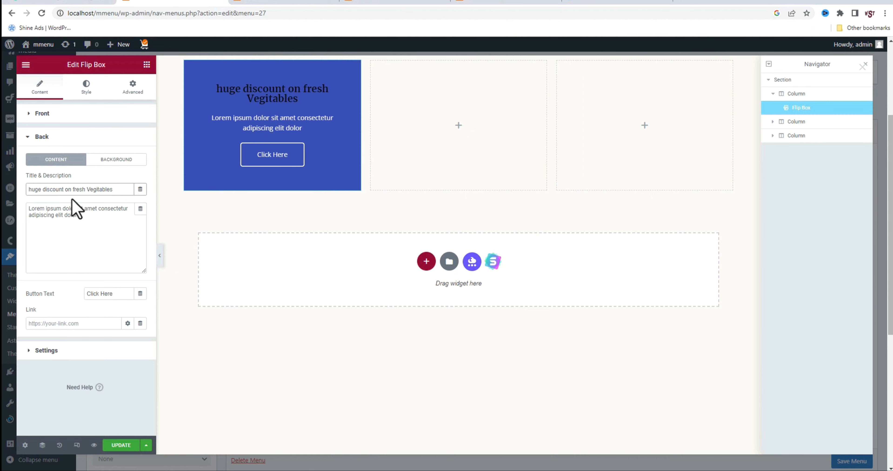
triple_click(89, 219)
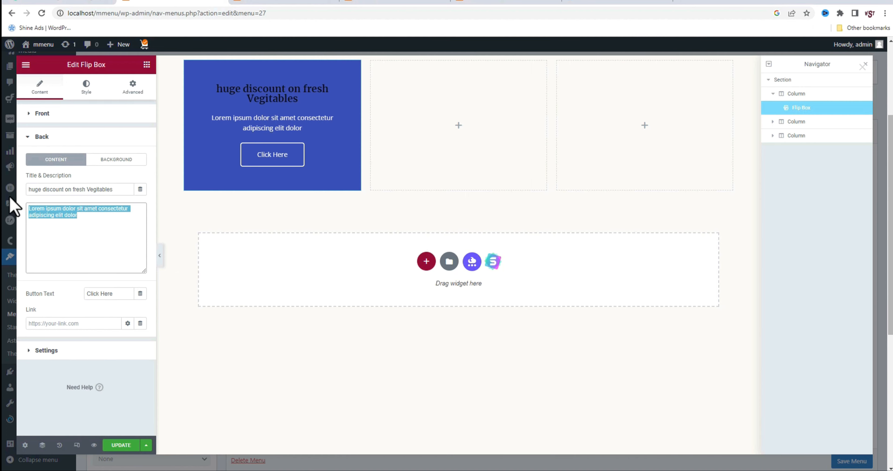
text(u)
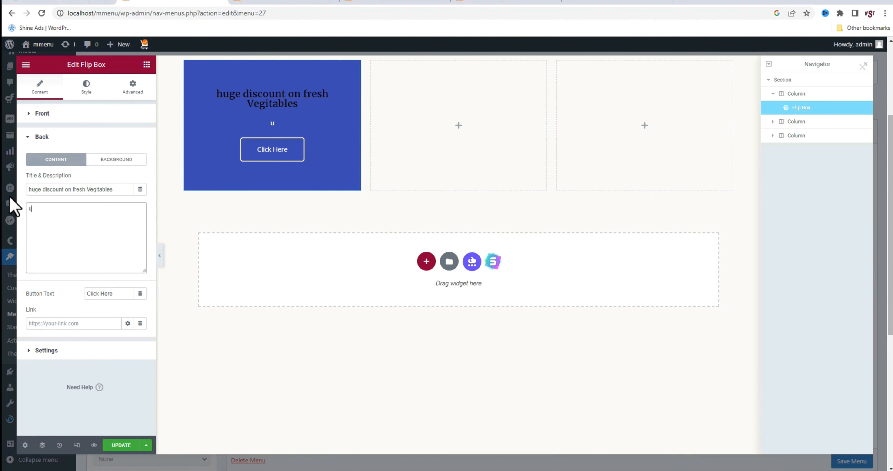
text(pto 30% off)
Set the back button's text to "VIEW MORE" and its link to "#", applying the link on Whole Box
triple_click(120, 294)
triple_click(122, 292)
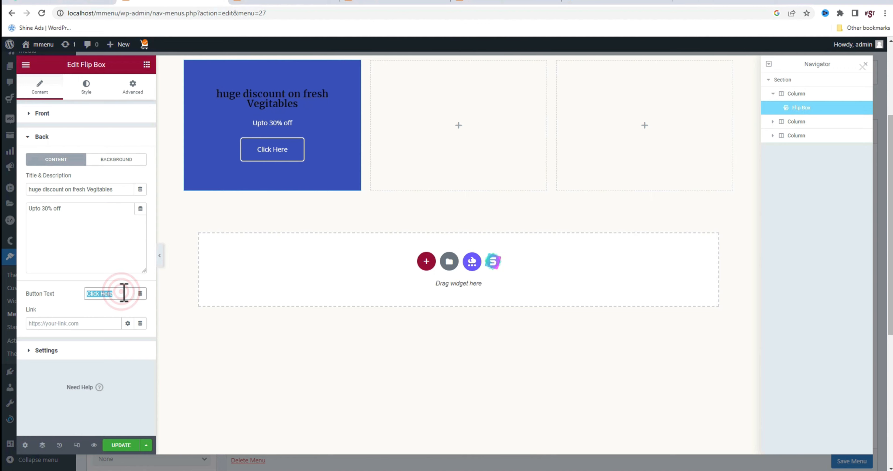
text(VIEW MORE)
click(92, 324)
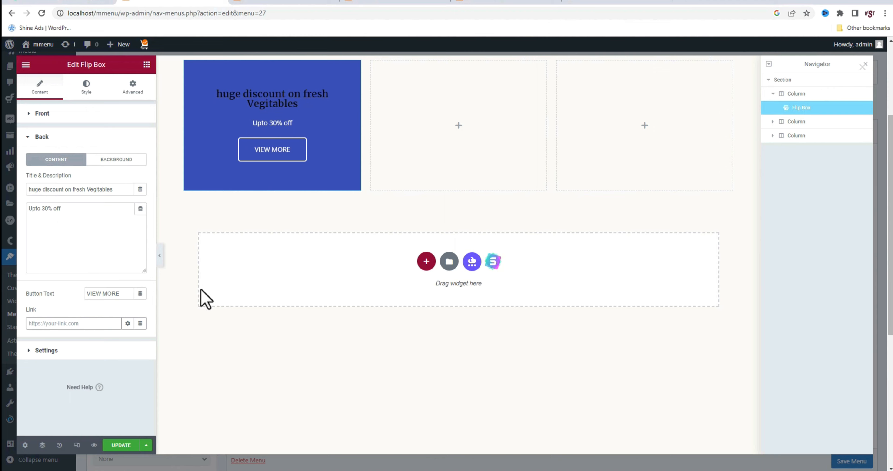
text(#)
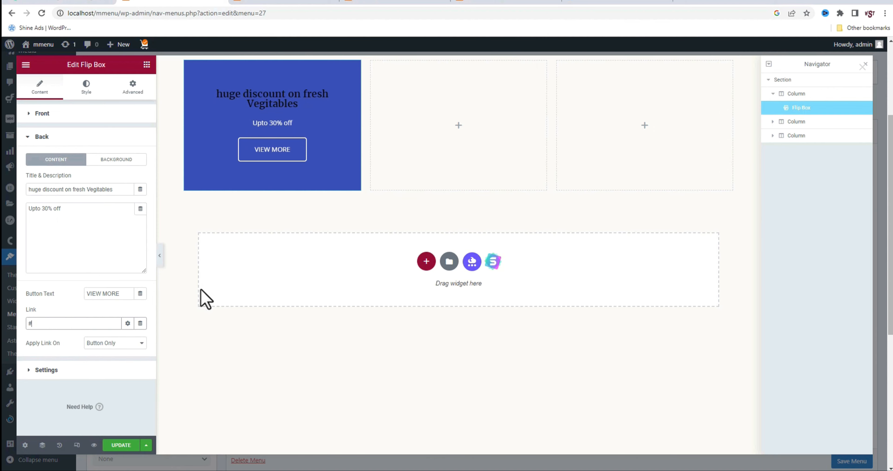
click(143, 343)
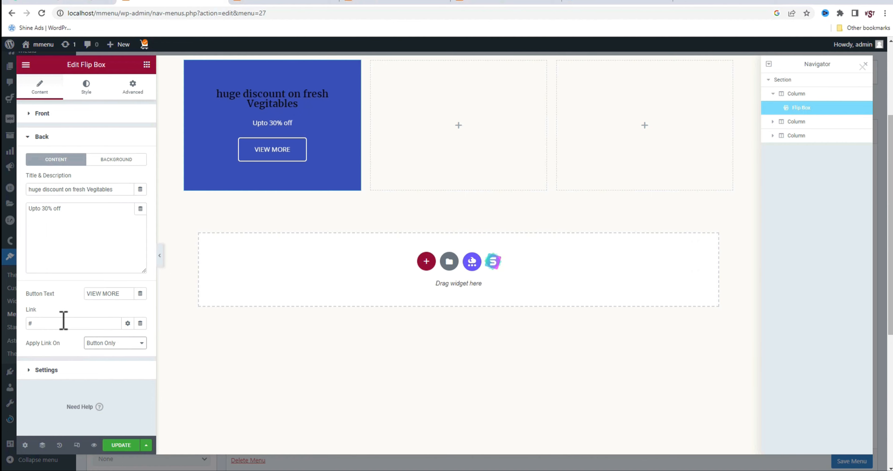
click(130, 343)
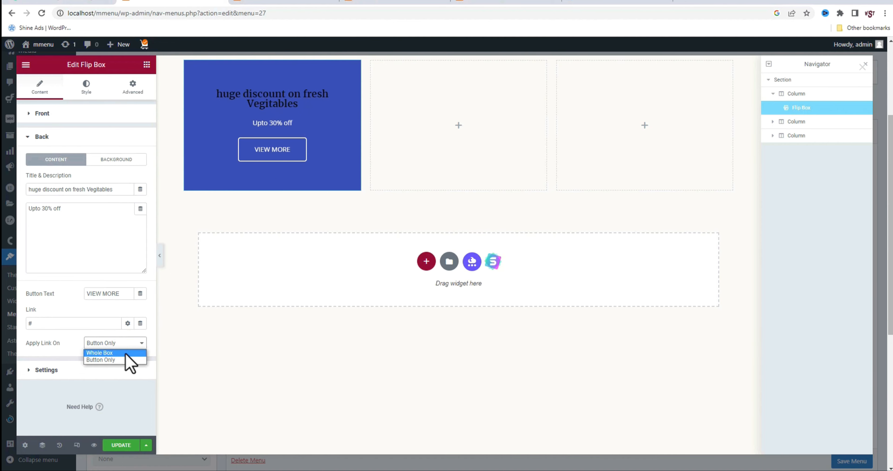
click(113, 353)
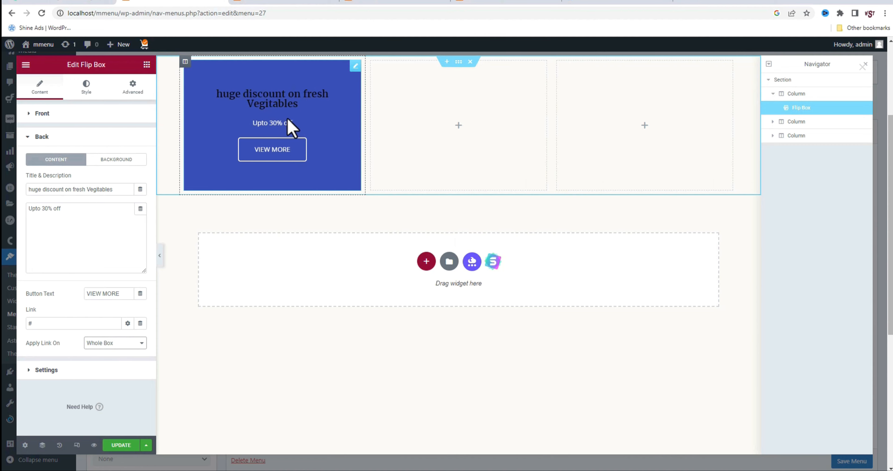
Set the flip box's height to 200 px
click(87, 372)
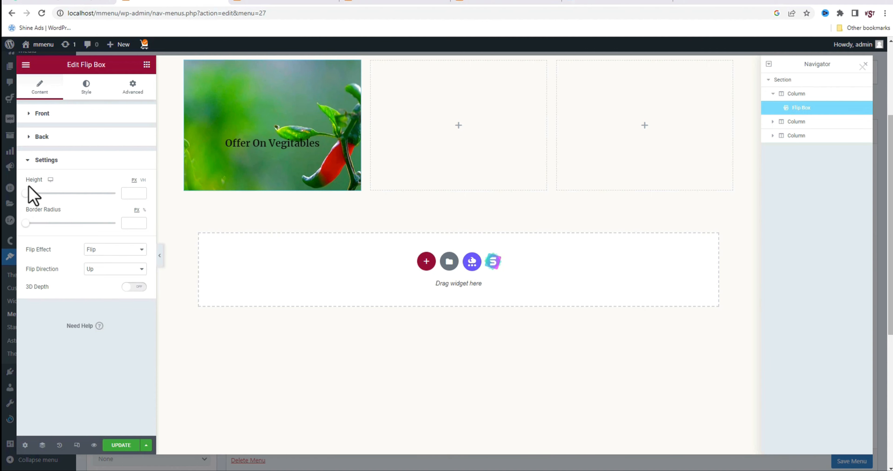
text(200)
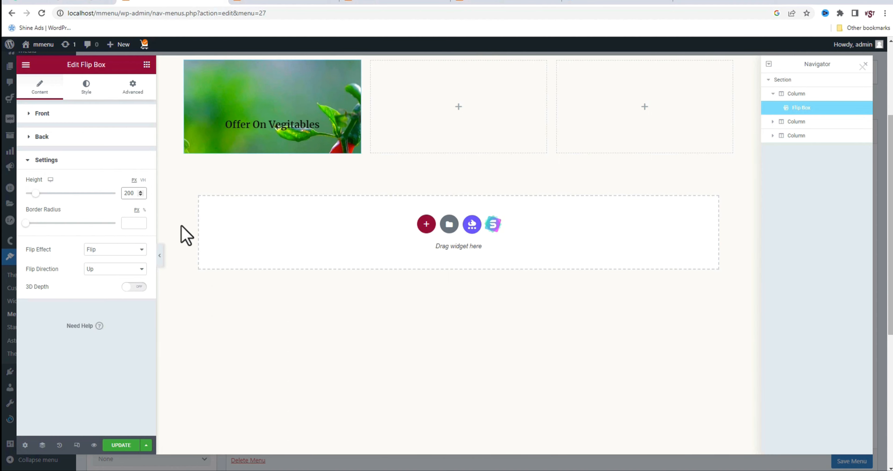
Set the flip box's flip effect to Push and its flip direction to Right
click(126, 249)
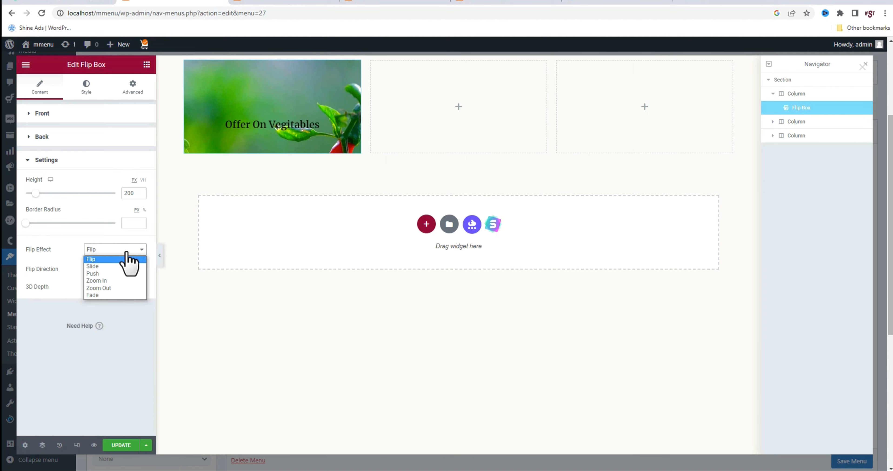
click(104, 273)
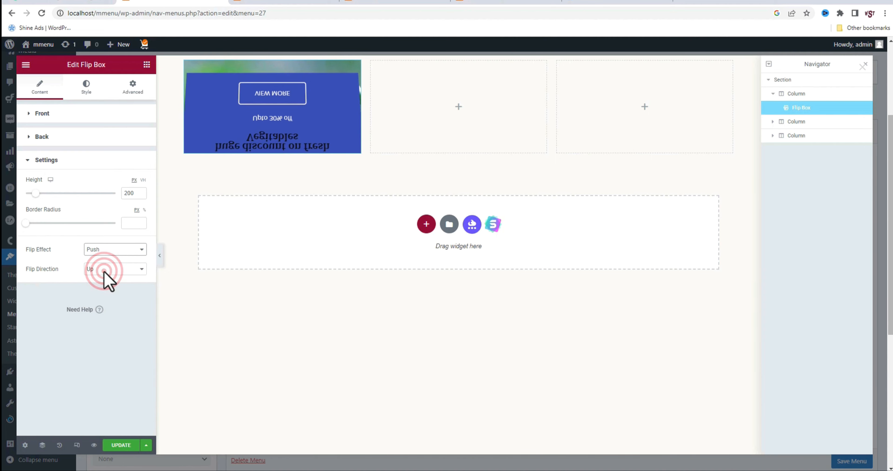
click(115, 269)
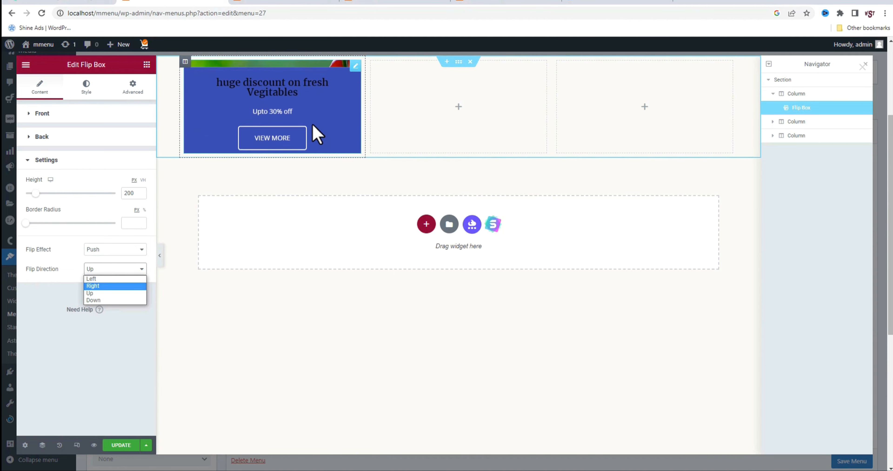
click(94, 286)
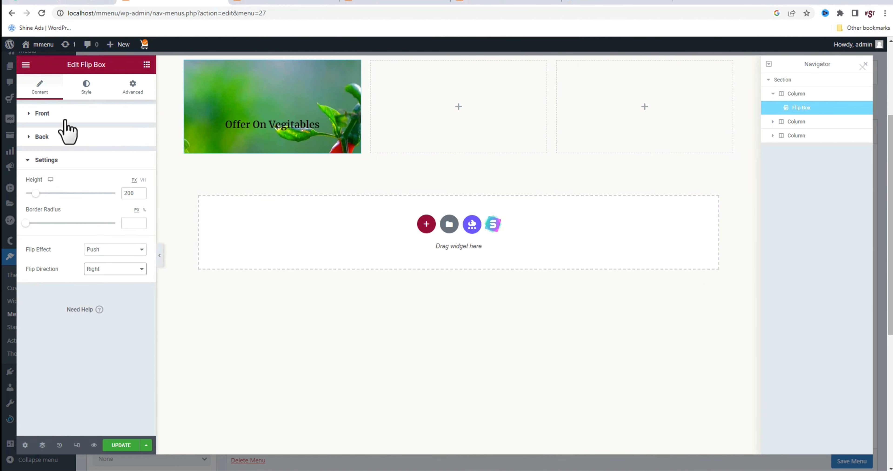
Set the size of the flip box's front background image to Cover
click(55, 114)
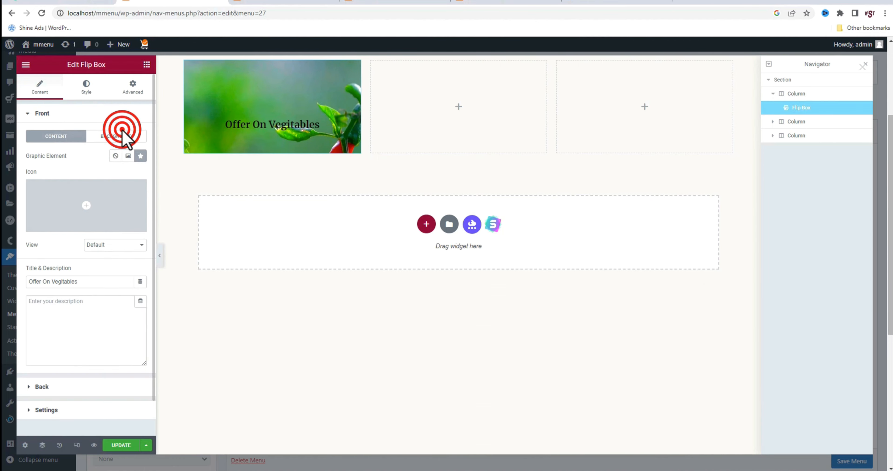
click(116, 137)
click(122, 323)
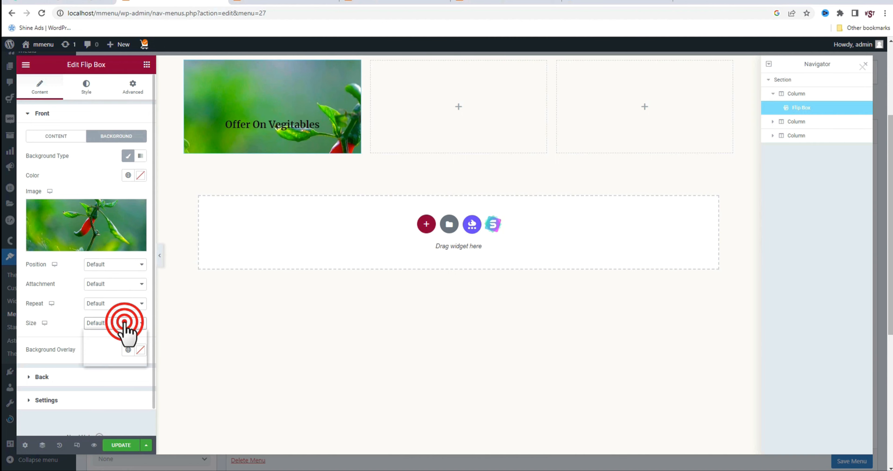
click(116, 349)
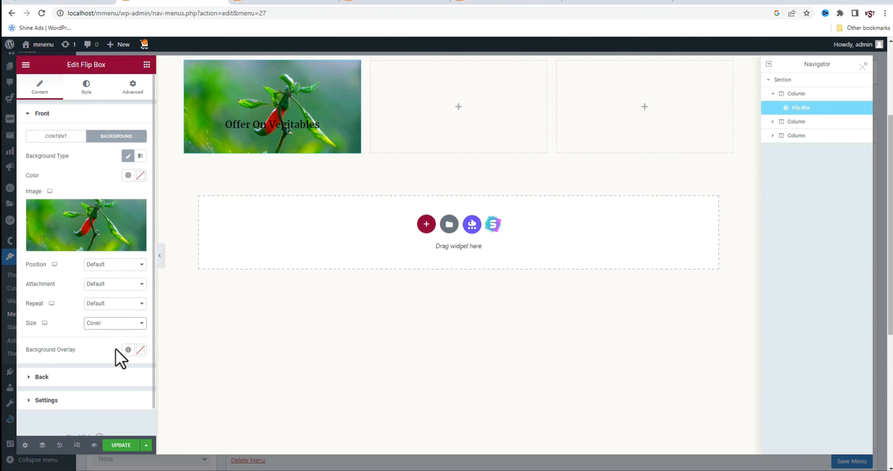
Give the front background a semi-transparent dark grey overlay, #2D2D2D4A
click(141, 350)
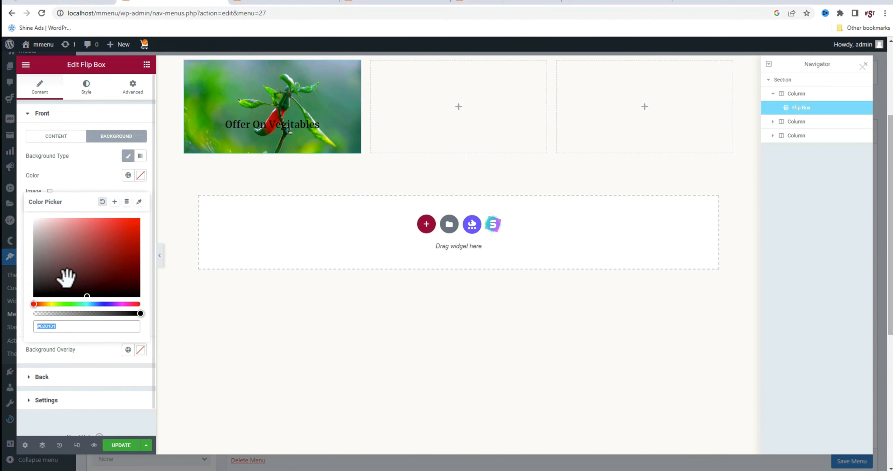
drag(64, 278, 34, 284)
click(81, 296)
click(33, 283)
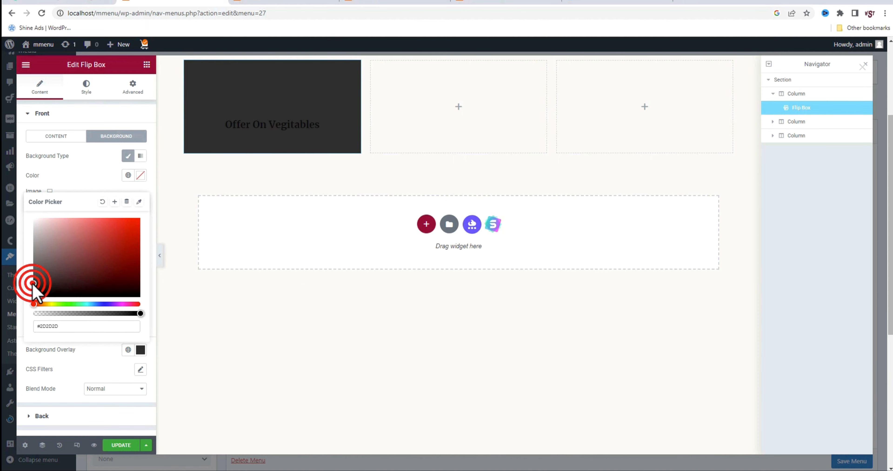
drag(87, 313, 64, 314)
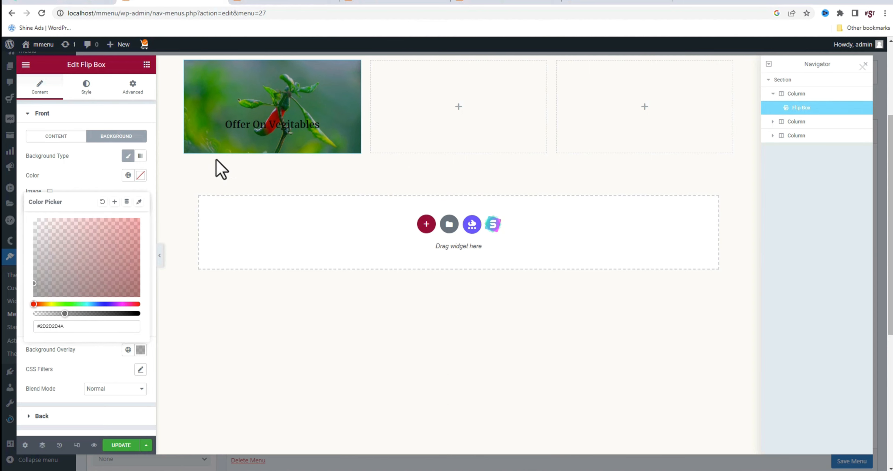
Style the flip box's front content with Bottom vertical position and Left alignment
click(91, 89)
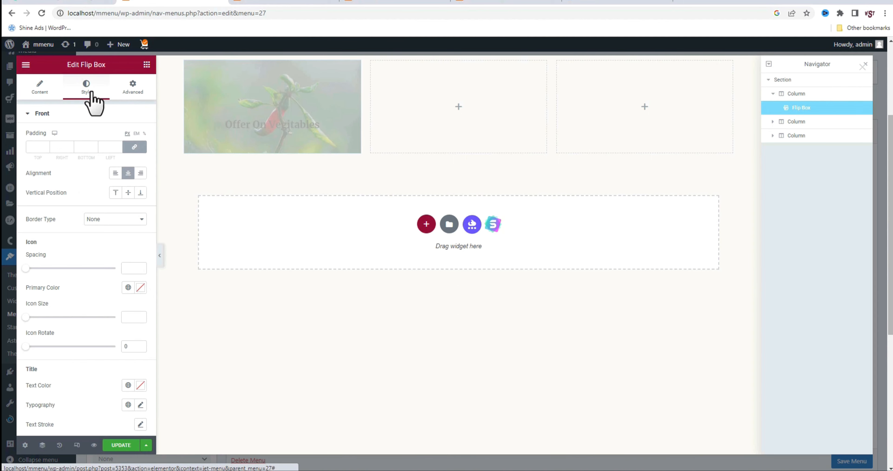
mouse_move(294, 136)
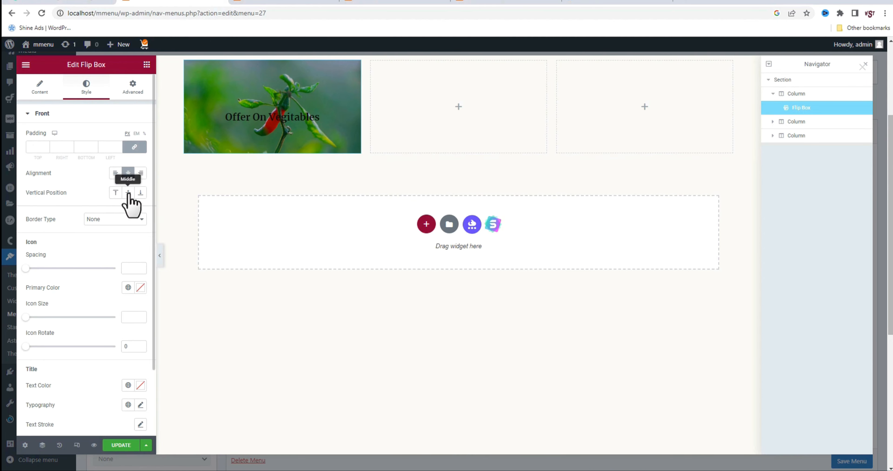
click(140, 193)
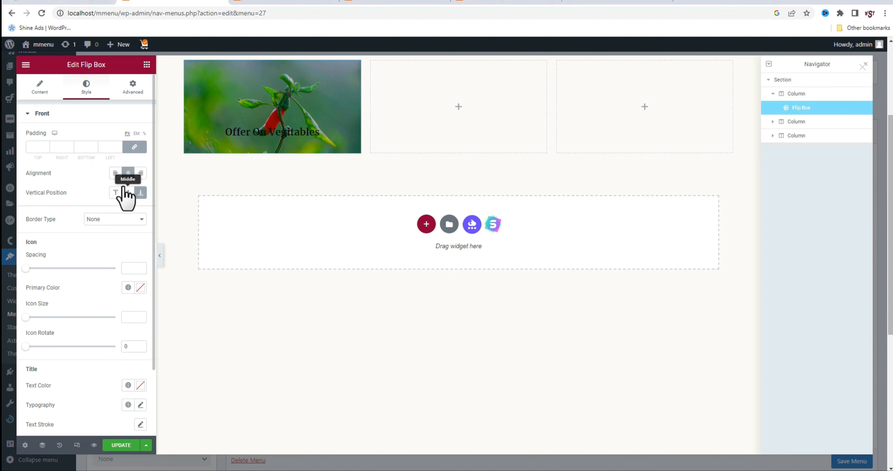
click(116, 173)
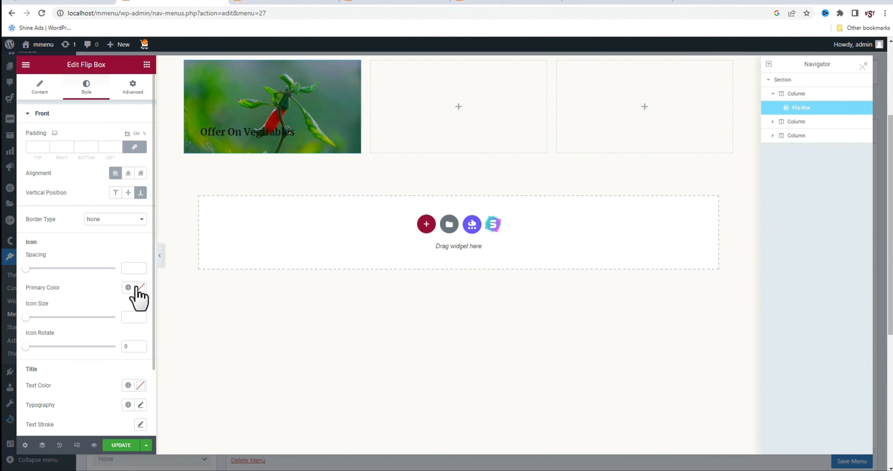
Make the front title's text white and set its typography size to 25 px
click(141, 386)
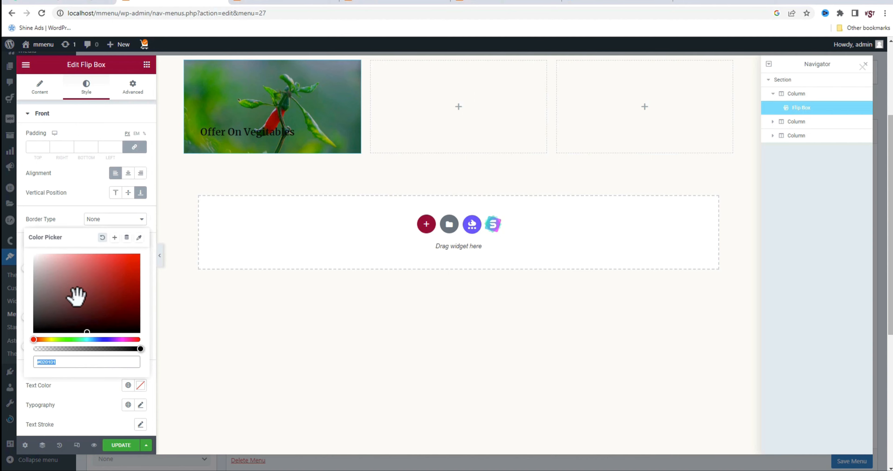
drag(73, 296, 5, 241)
click(141, 405)
scroll(140, 337, down, 4)
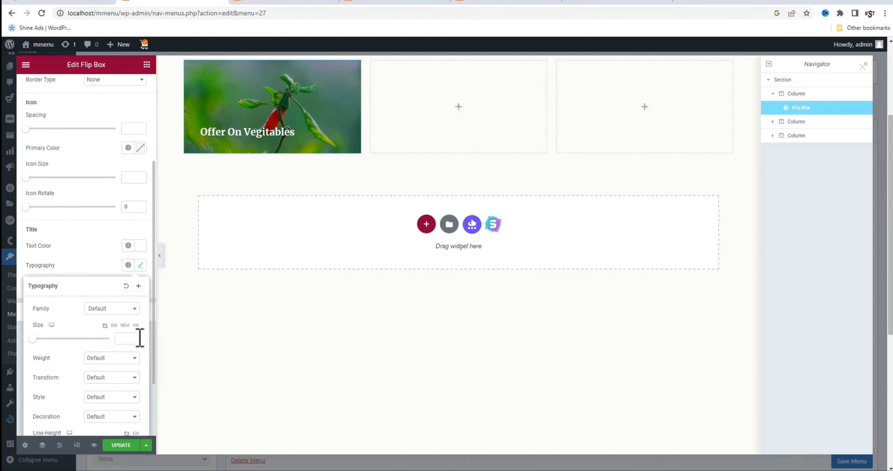
click(122, 338)
text(25)
Set the front title's typography size to 20 px for the mobile breakpoint
click(51, 324)
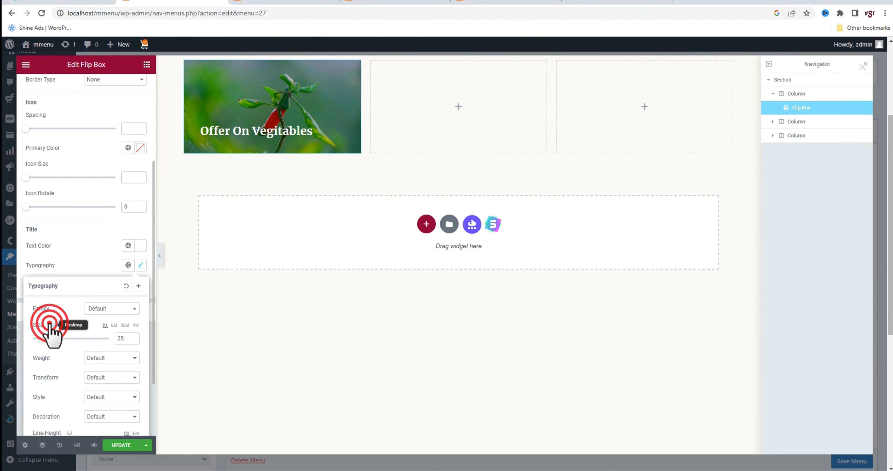
click(52, 347)
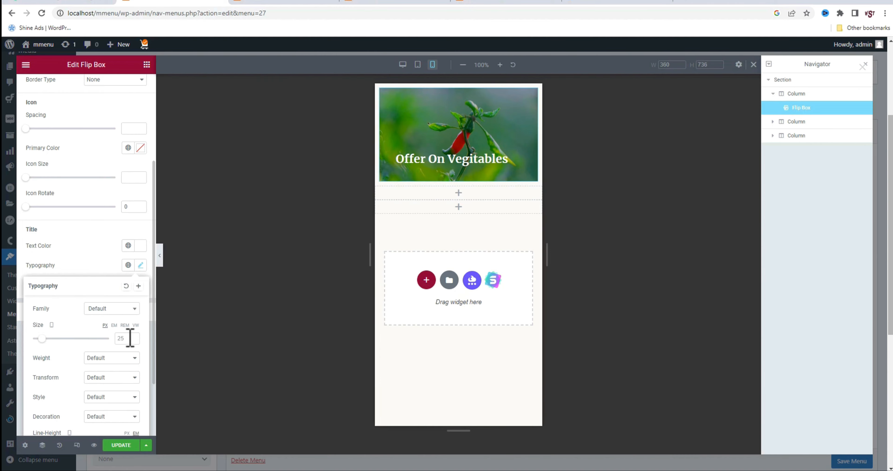
text(20)
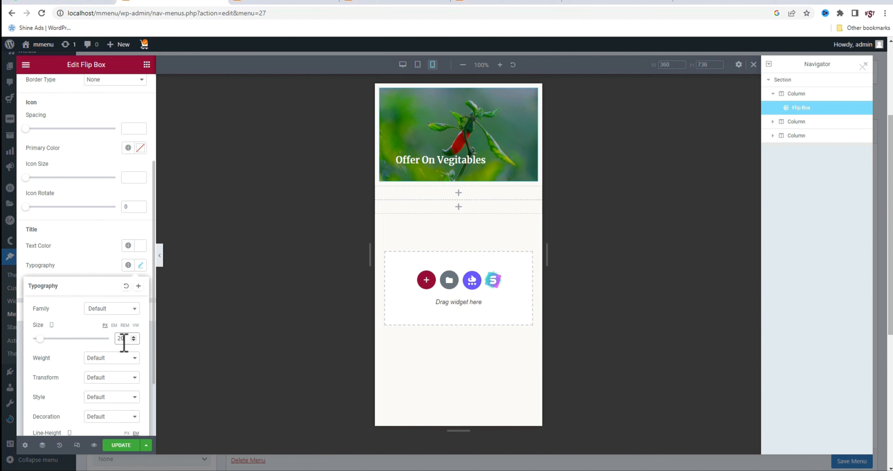
Return to the desktop preview and left-align the content on the flip box's back
click(403, 64)
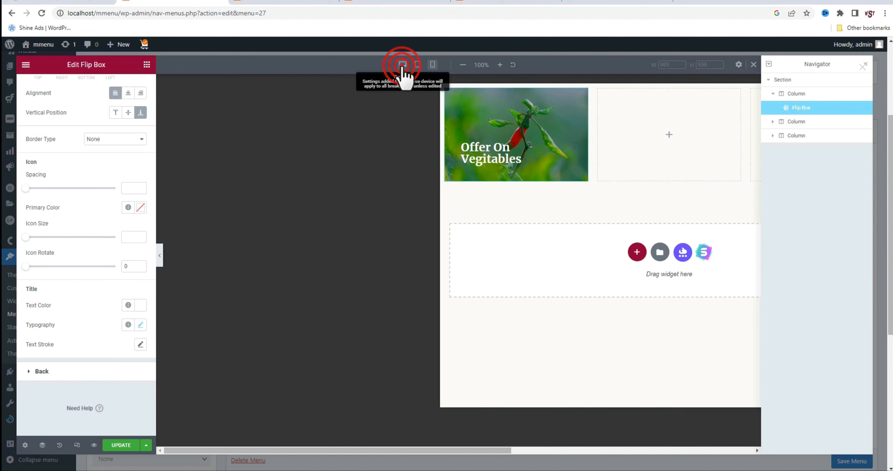
click(88, 372)
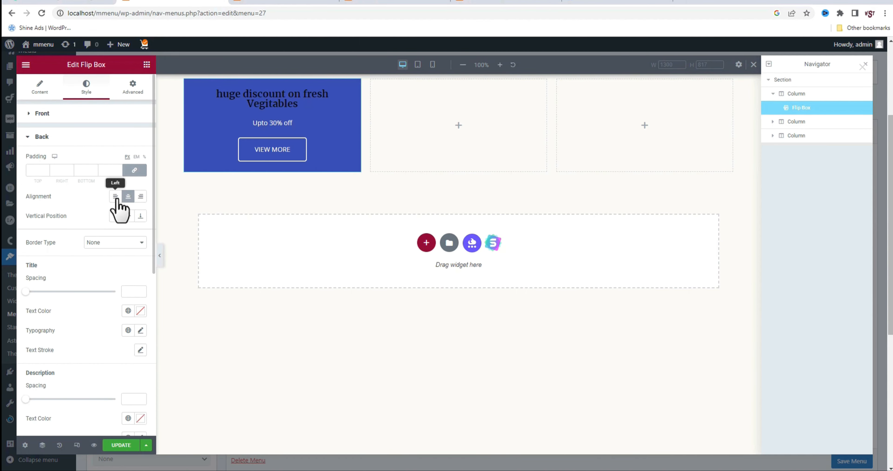
click(116, 197)
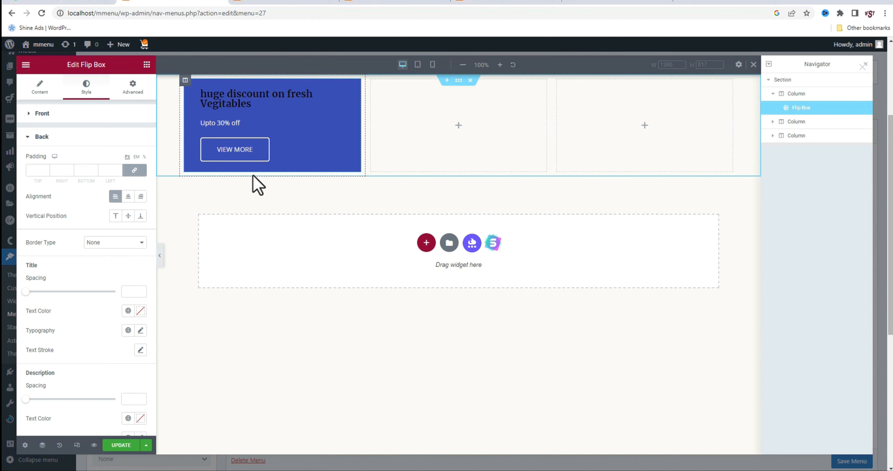
Give the flip box's back a gradient background from #2193B0 to #6DD5ED
click(38, 87)
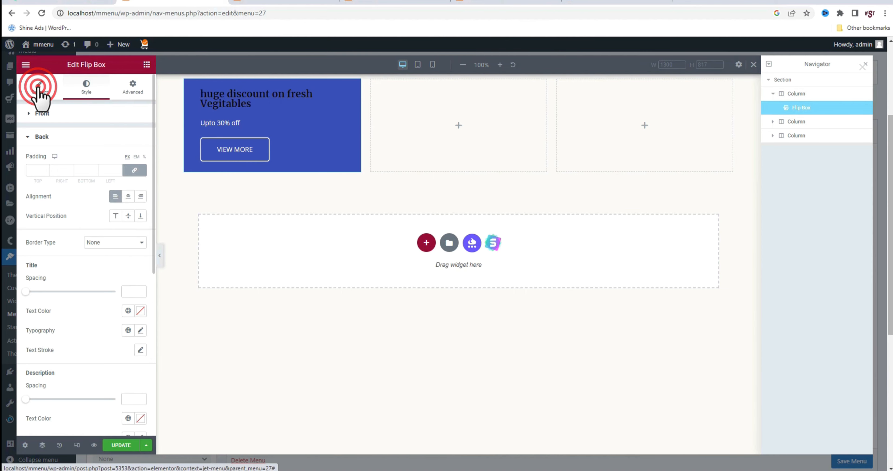
click(104, 136)
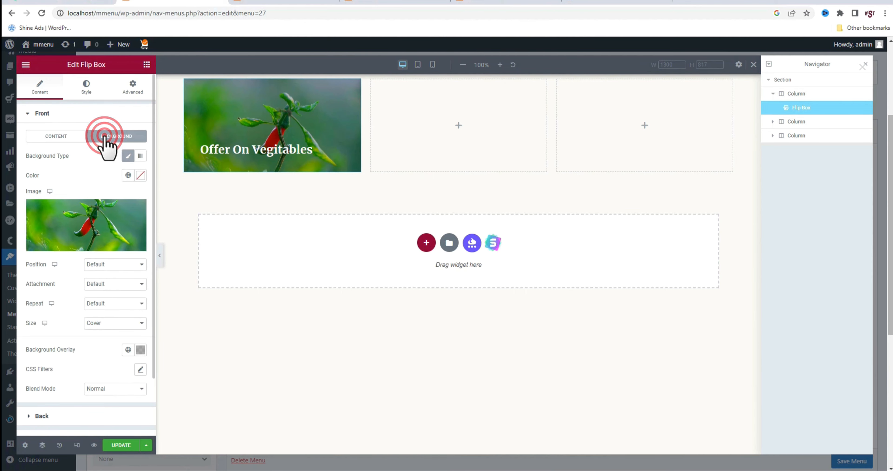
click(56, 415)
click(116, 159)
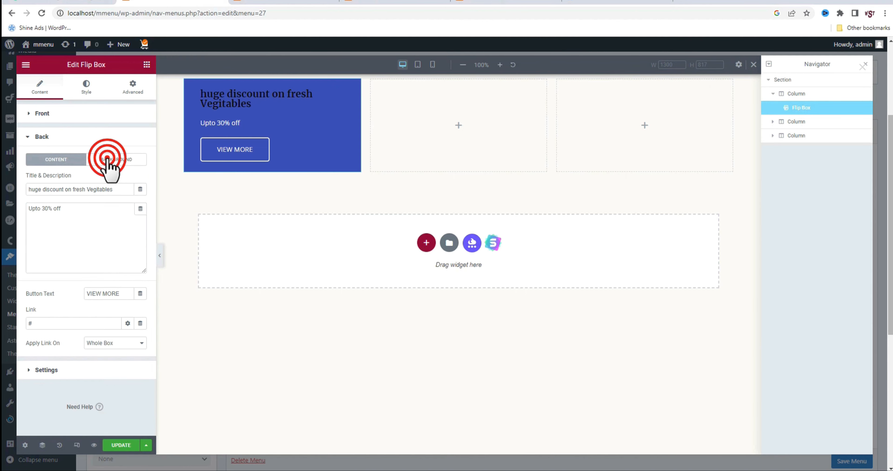
click(141, 178)
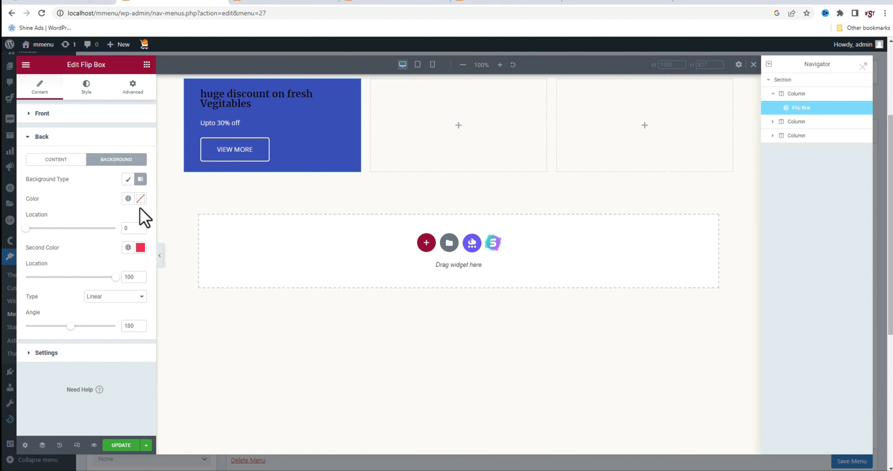
click(141, 199)
text(#2193B0)
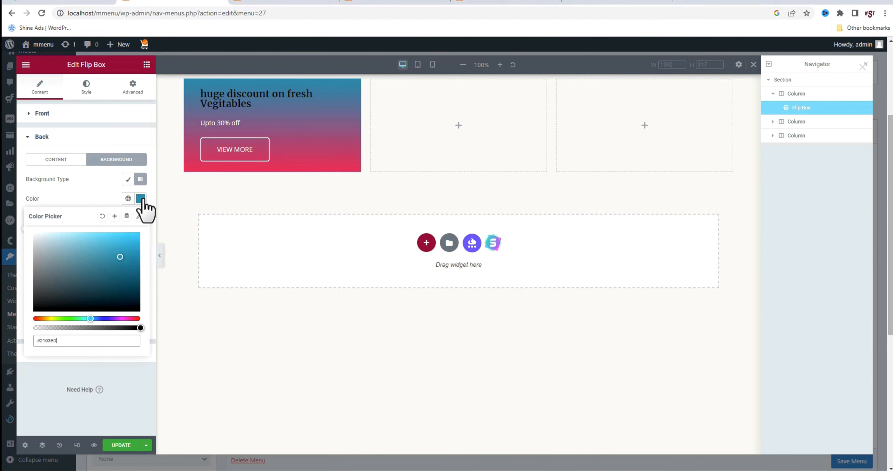
click(139, 196)
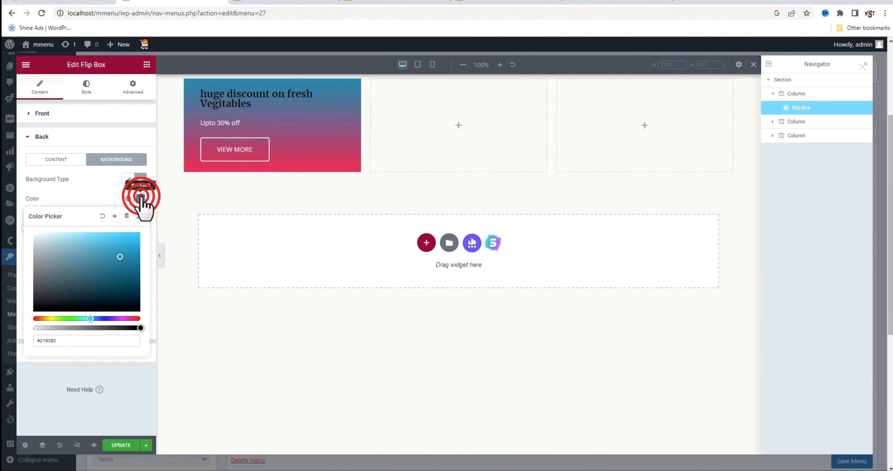
click(141, 248)
text(#6DD5ED)
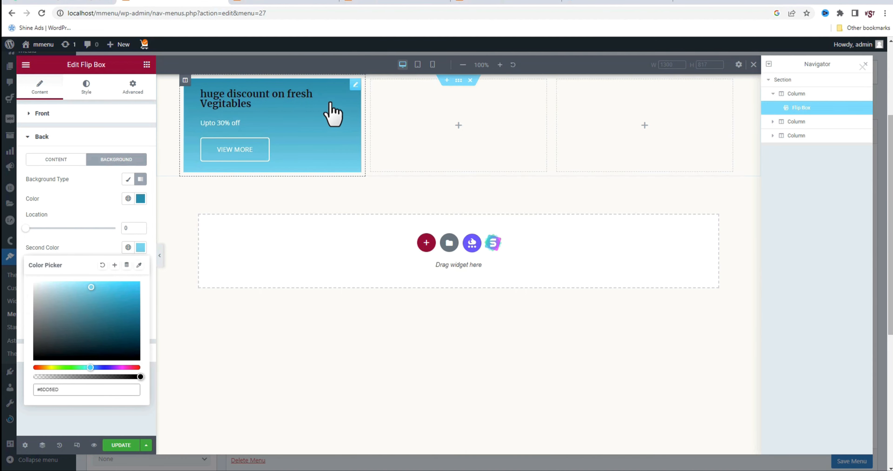
click(186, 197)
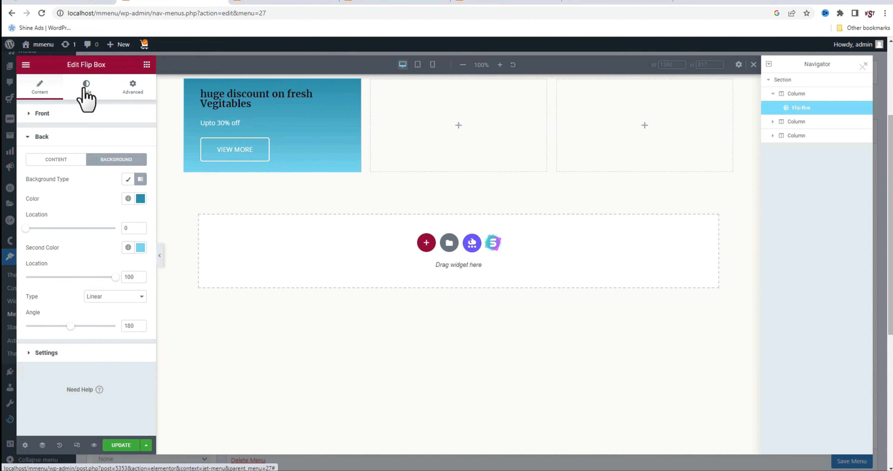
Set the back title's typography transform to Capitalize
click(86, 85)
scroll(107, 379, down, 3)
click(66, 373)
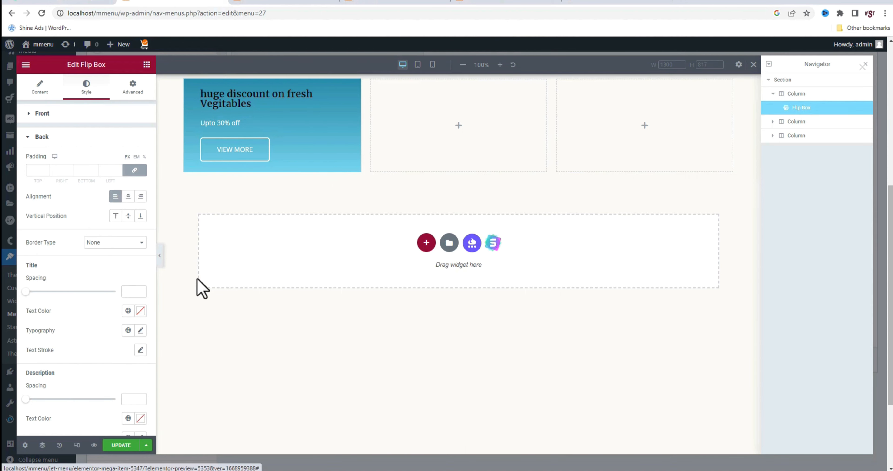
click(140, 330)
scroll(99, 360, down, 5)
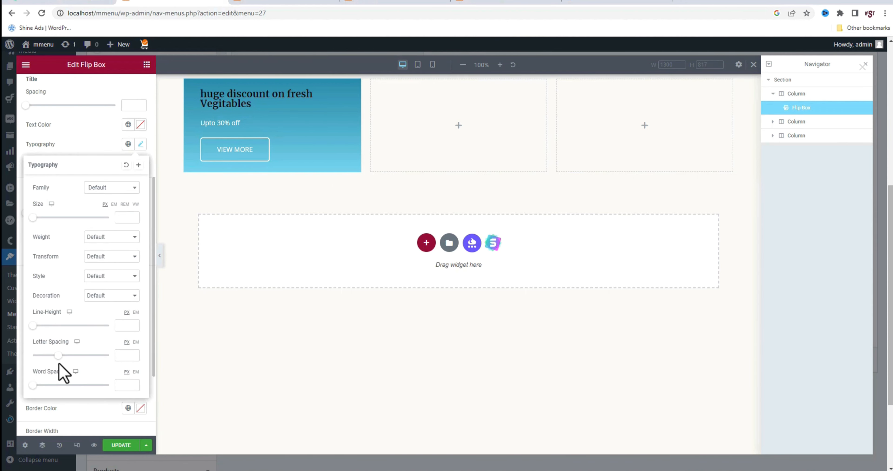
click(111, 256)
click(104, 288)
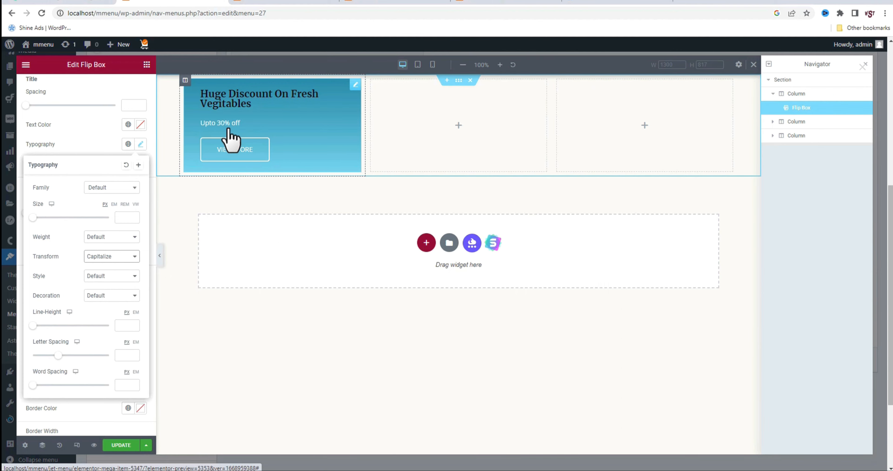
click(141, 145)
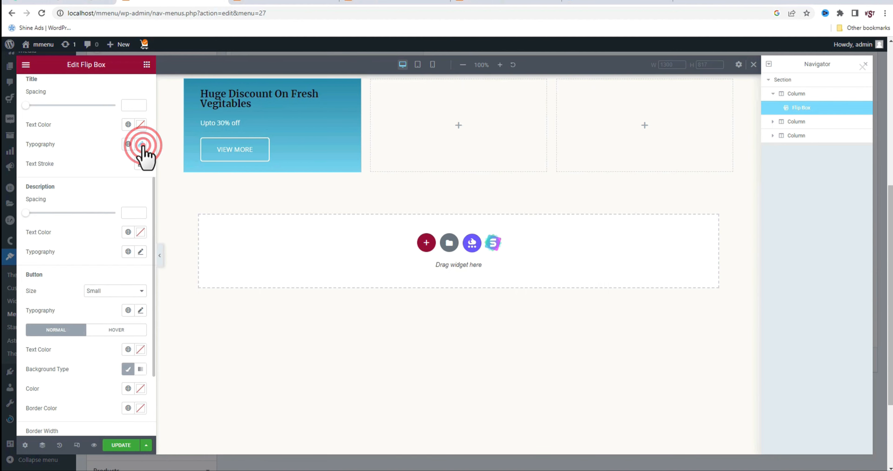
Set the back description's typography to size 20 px and weight 600 (Semi Bold)
click(141, 252)
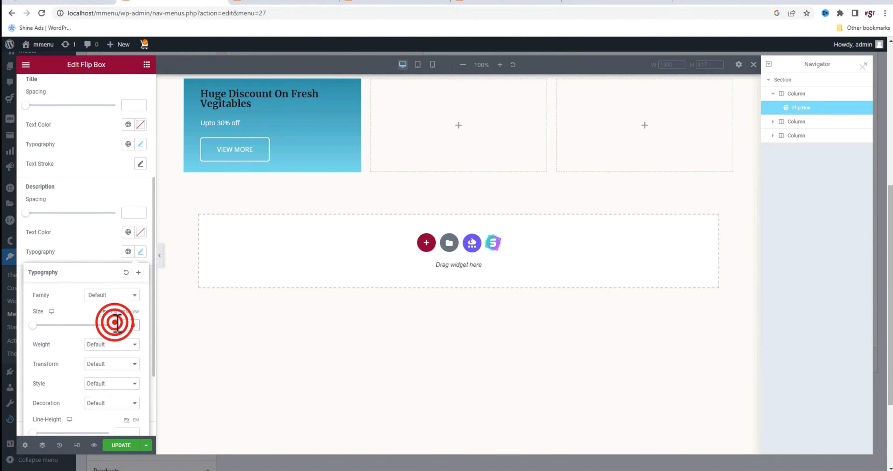
text(20)
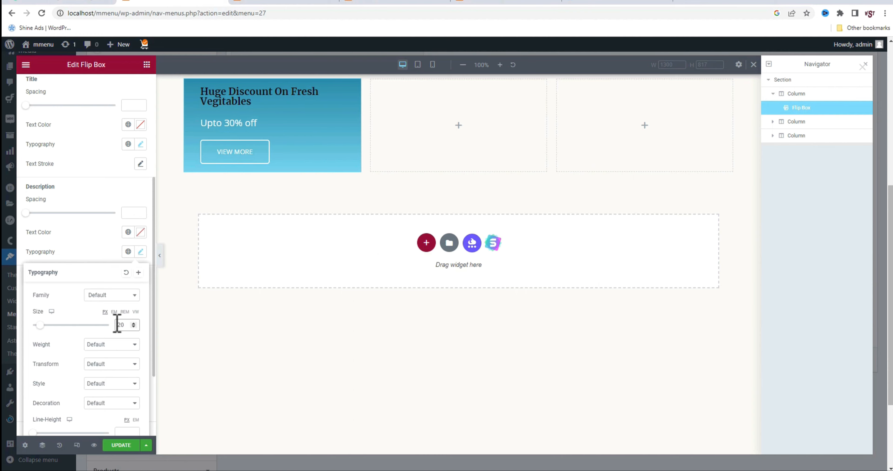
click(117, 346)
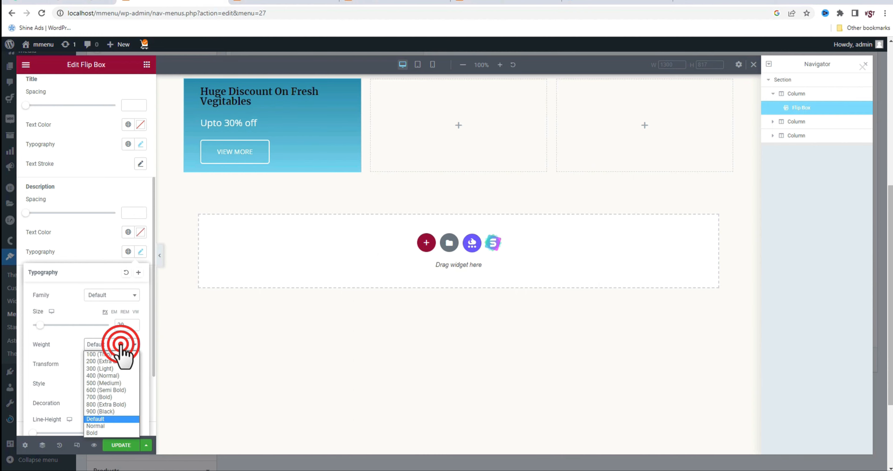
click(116, 388)
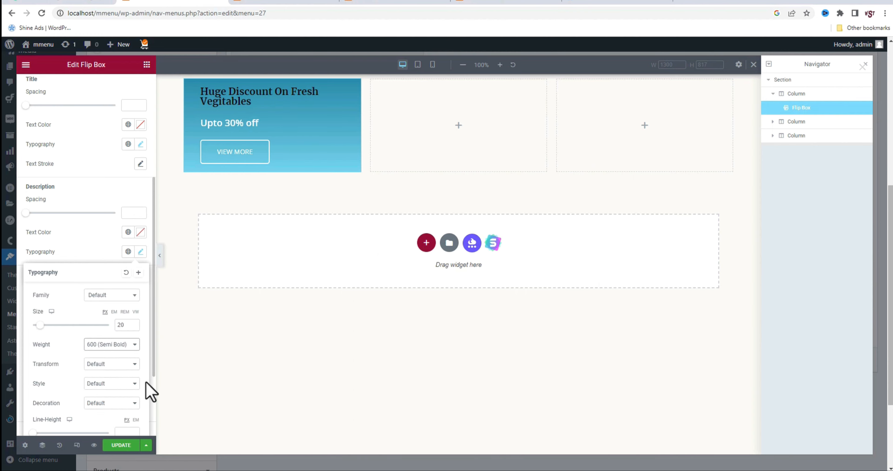
click(140, 252)
Set the flip box's back button to Extra Small size with typography weight 600 (Semi Bold)
scroll(110, 352, down, 3)
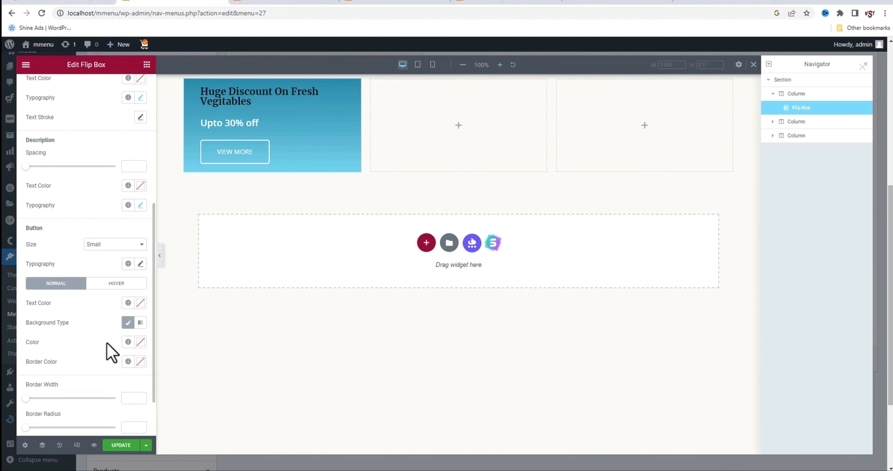
click(130, 198)
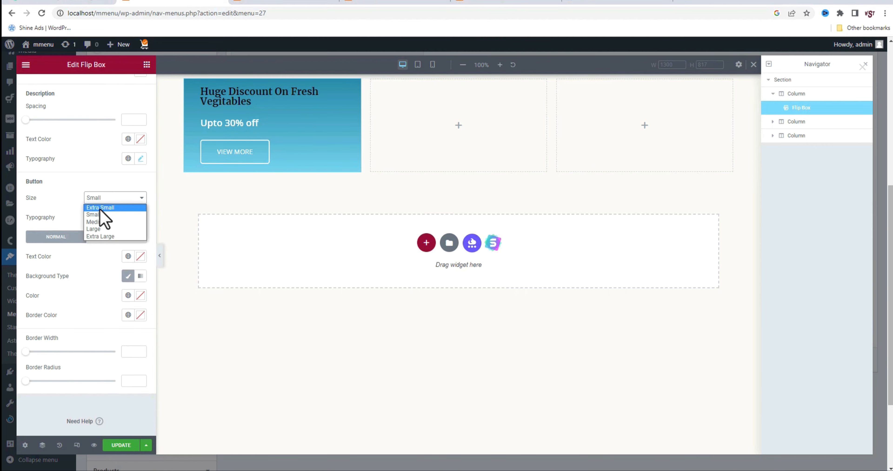
click(95, 207)
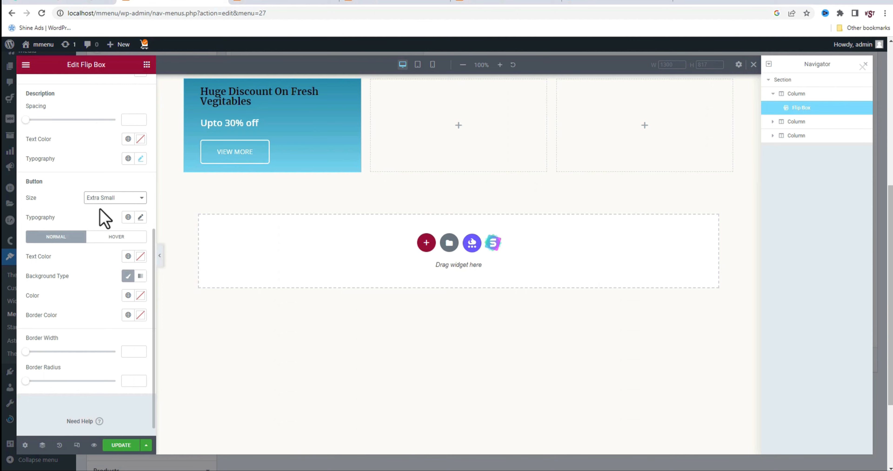
click(140, 217)
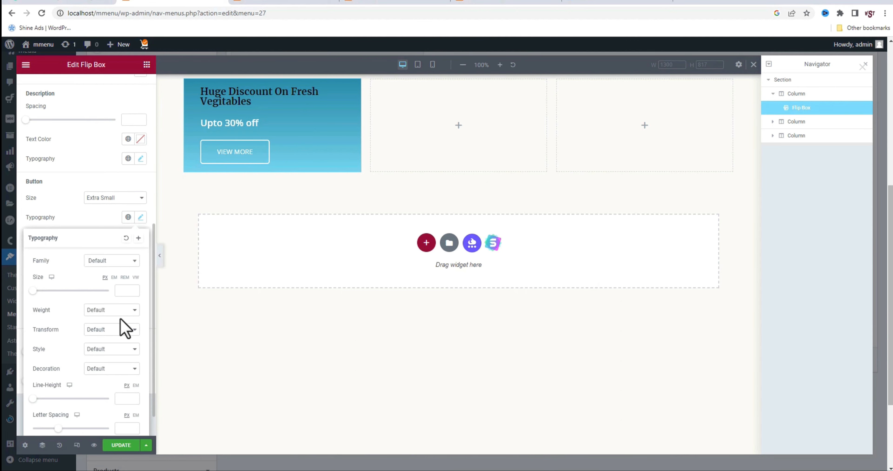
click(102, 332)
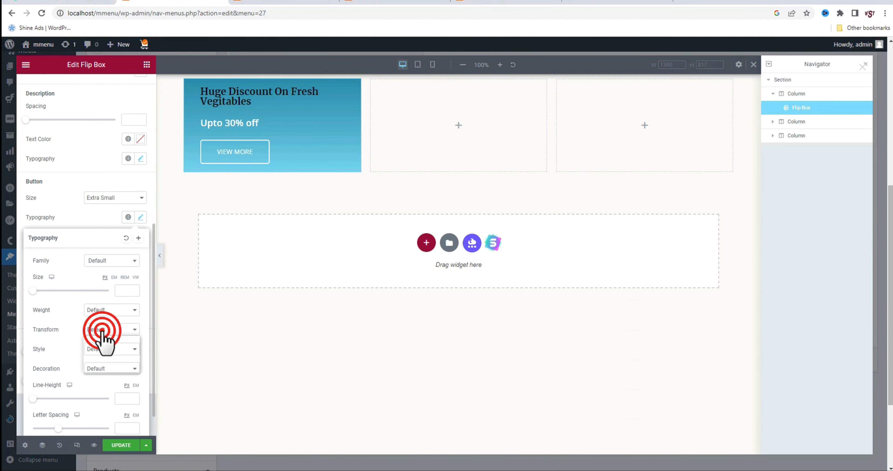
click(103, 313)
click(101, 354)
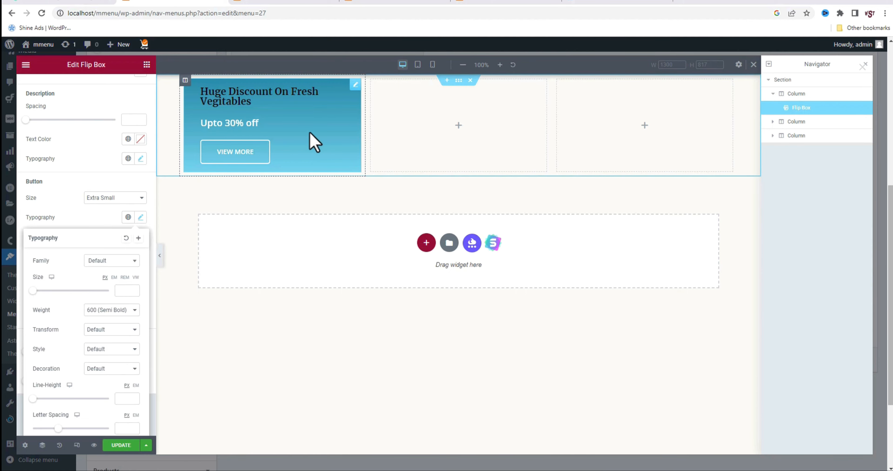
Duplicate the vegetable offer flip box within its column and open the copy for editing
right_click(341, 115)
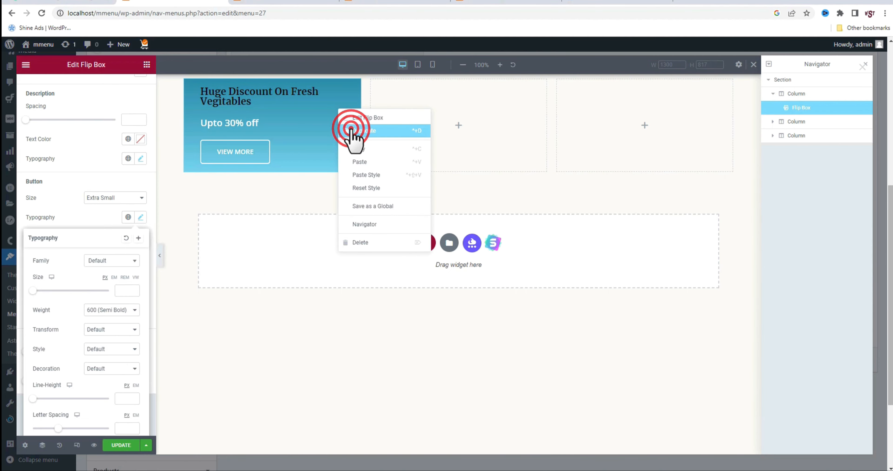
click(353, 132)
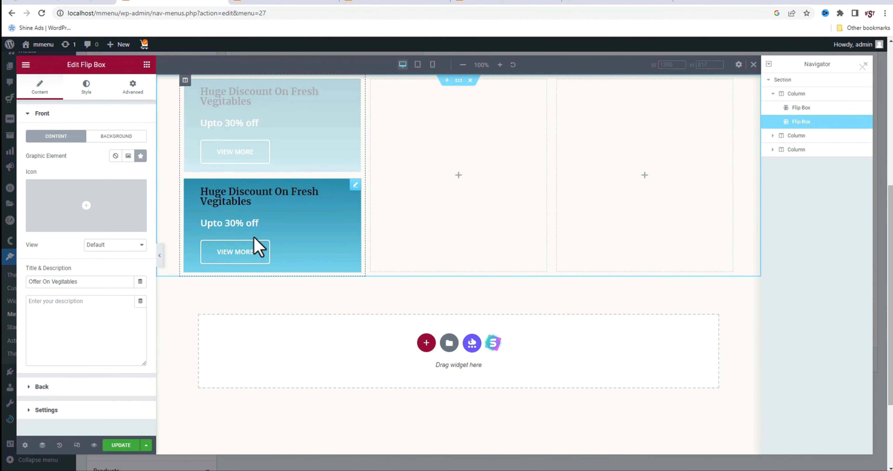
click(354, 186)
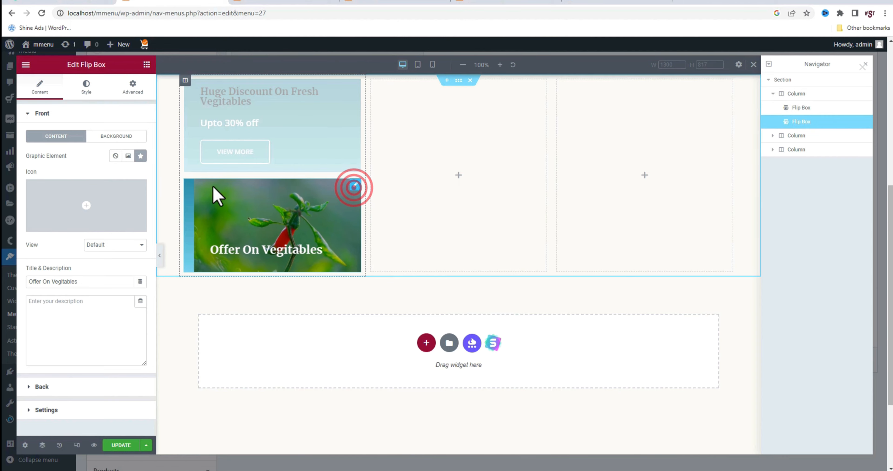
click(354, 187)
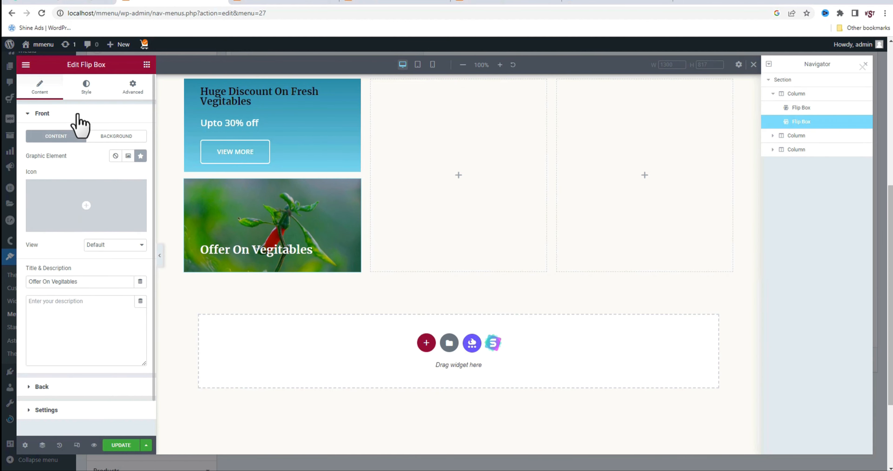
Replace the duplicated flip box's front background image with the dark fruit bowl photo from the media library
click(40, 87)
click(116, 135)
click(135, 207)
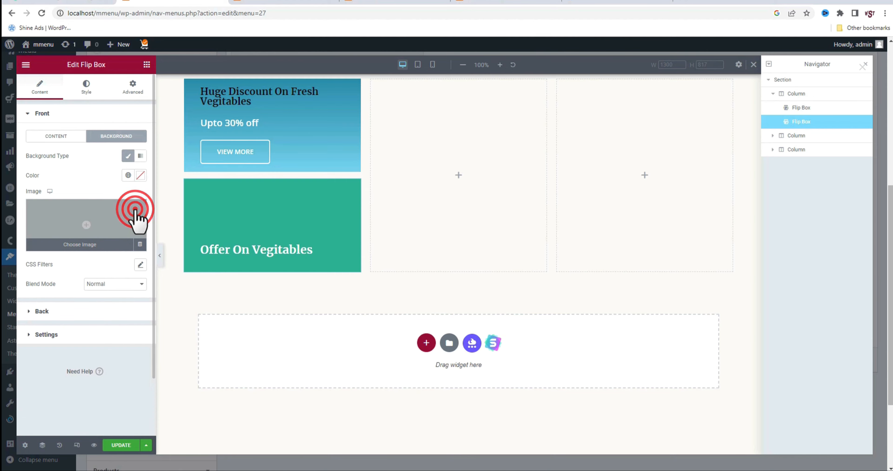
click(105, 220)
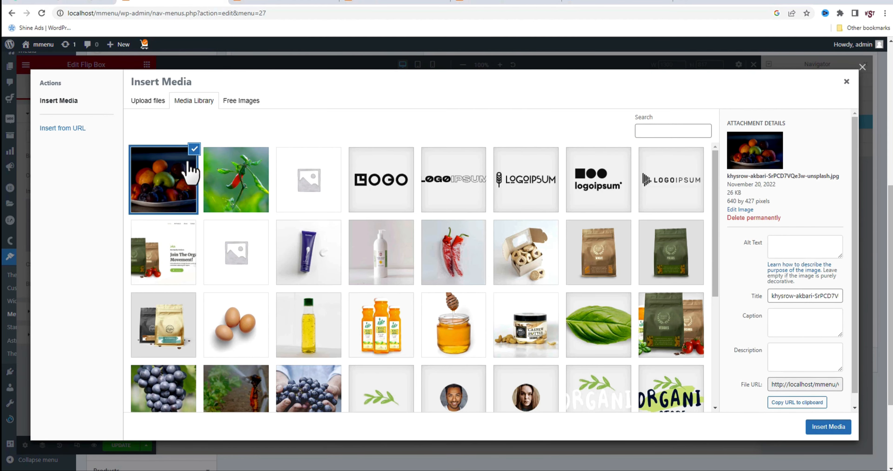
click(813, 426)
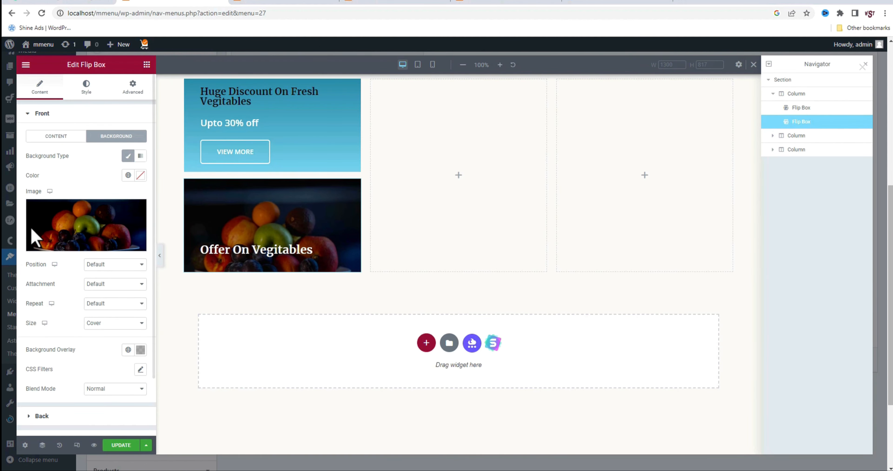
Change the duplicated flip box's front title to "Offer On Frutes"
click(57, 136)
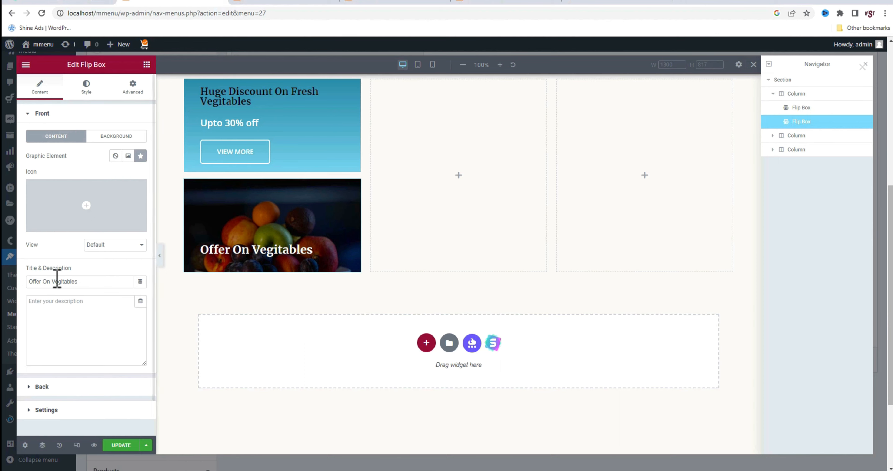
triple_click(90, 282)
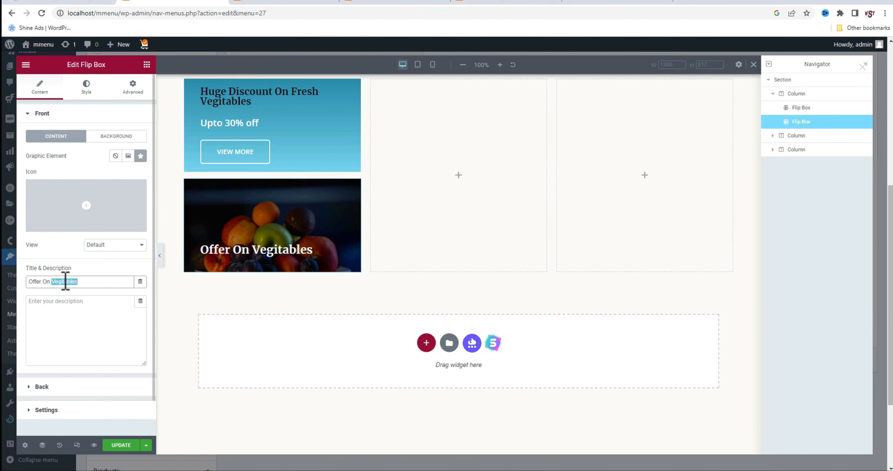
text(Offer On Frutes)
Recolor the fruit flip box's back gradient in pink shades, with #FF8F9C as the second color
click(49, 389)
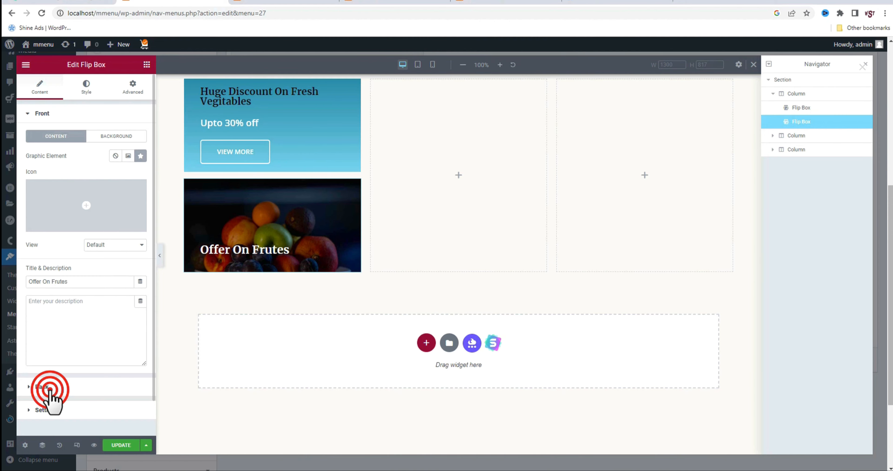
click(121, 159)
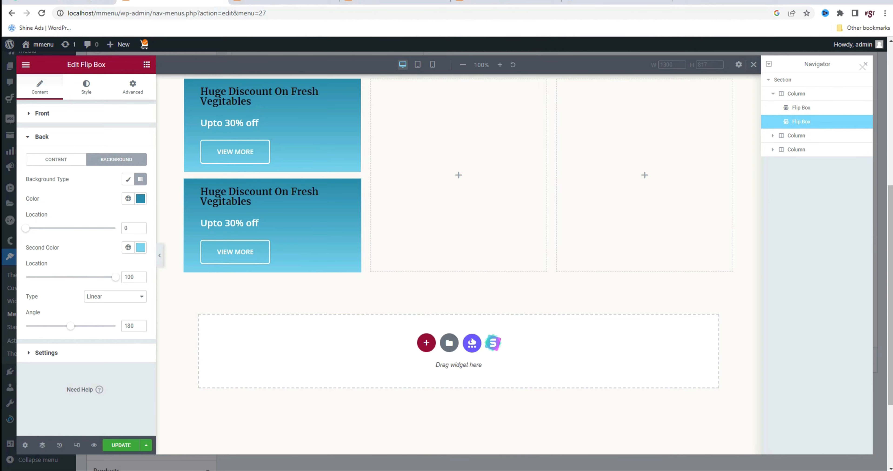
click(138, 200)
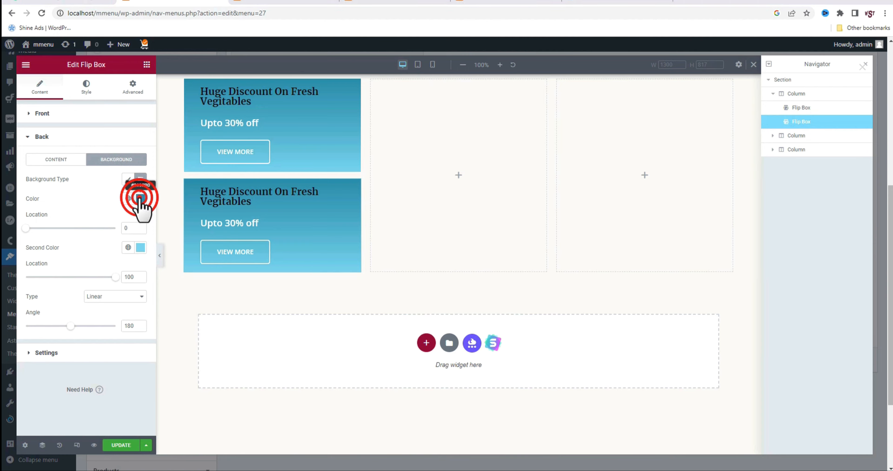
text(#EE9CA7)
click(141, 248)
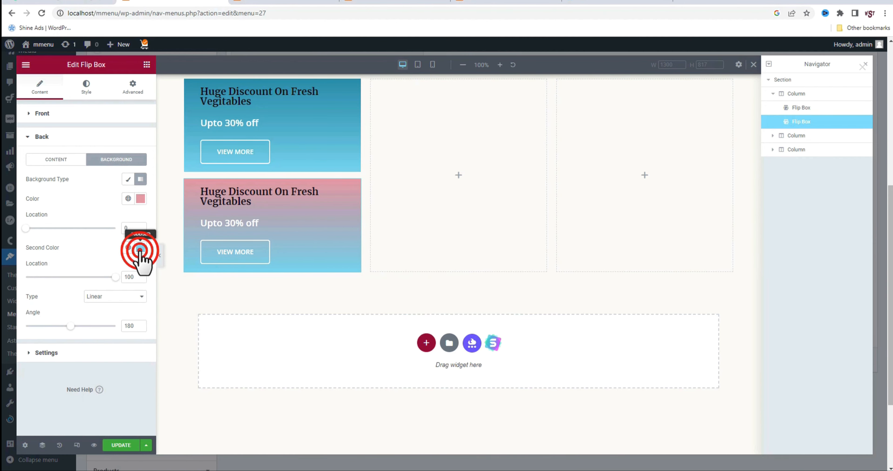
text(#FF8F9C)
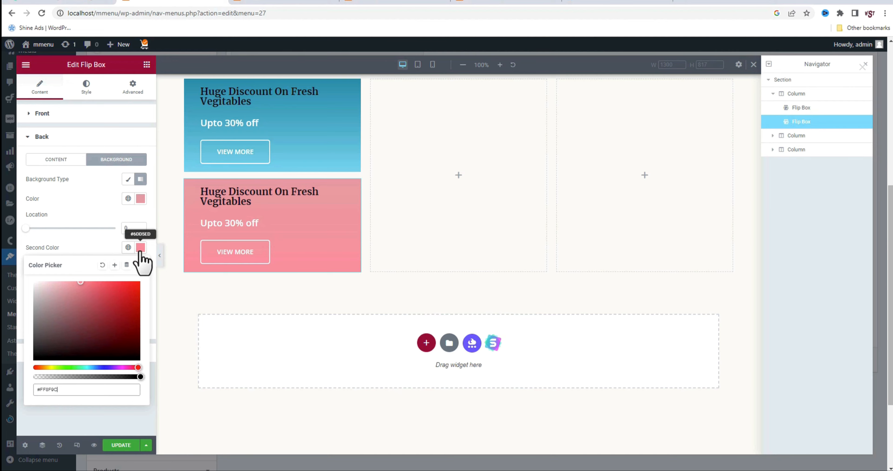
Change the fruit flip box's back title to "huge discount on fresh Drutes" and its description to "Upto 50% off"
click(41, 115)
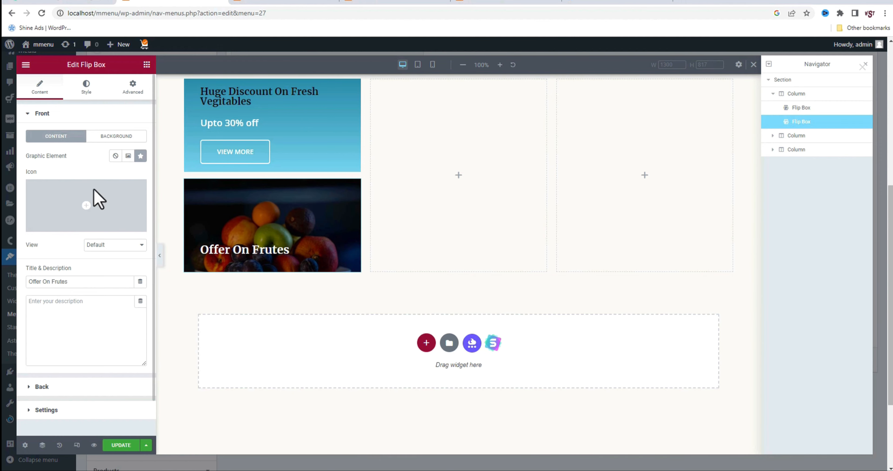
click(42, 387)
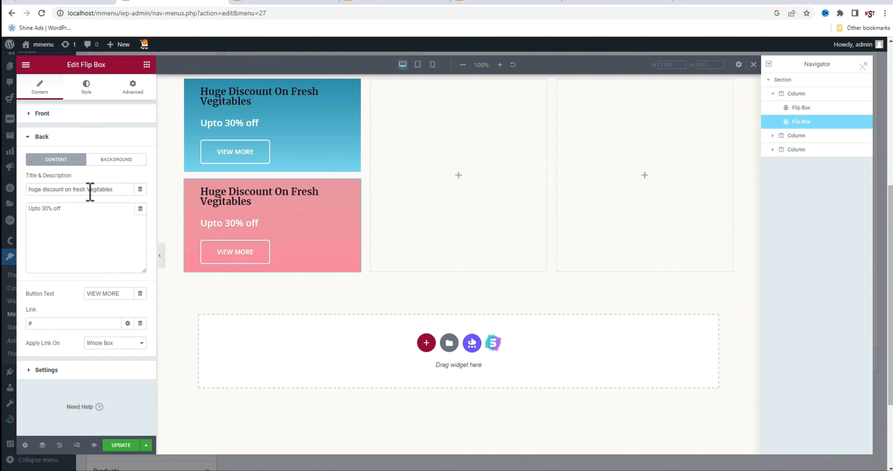
double_click(99, 189)
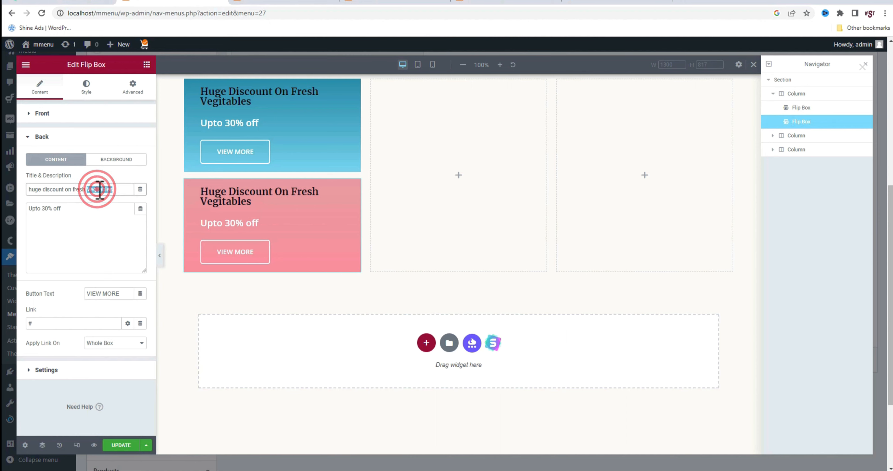
text(Dtrutes)
click(44, 210)
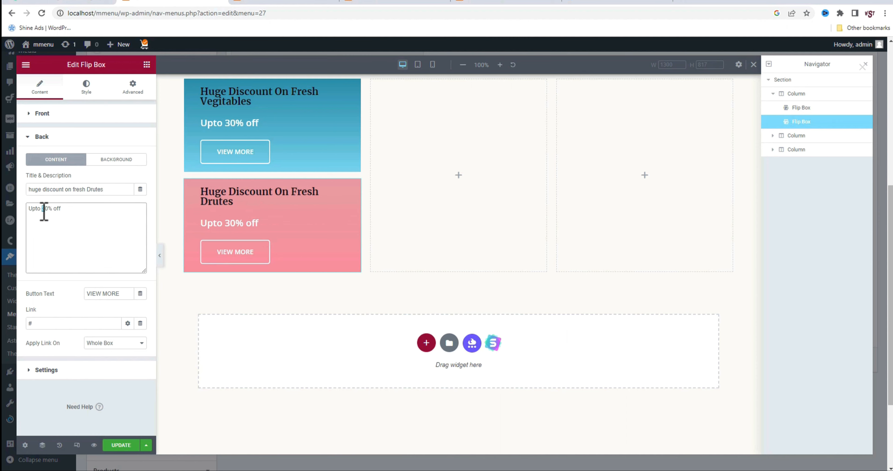
click(79, 322)
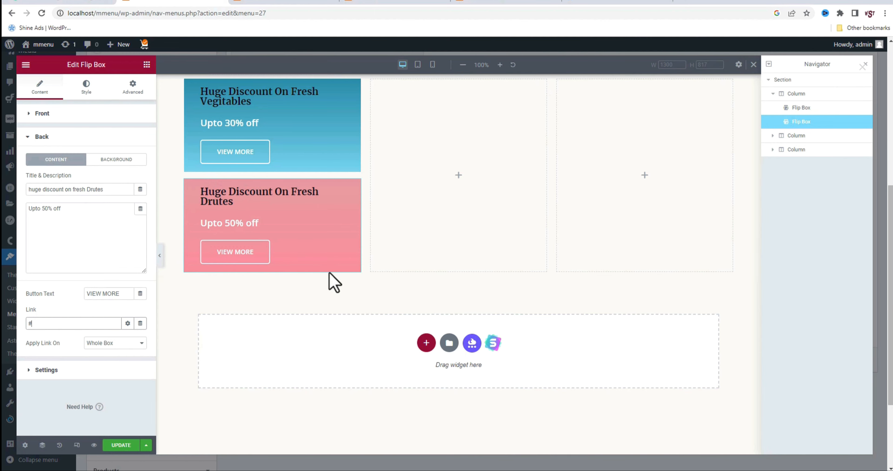
Set the fruit flip box's flip effect to Zoom Out
click(79, 371)
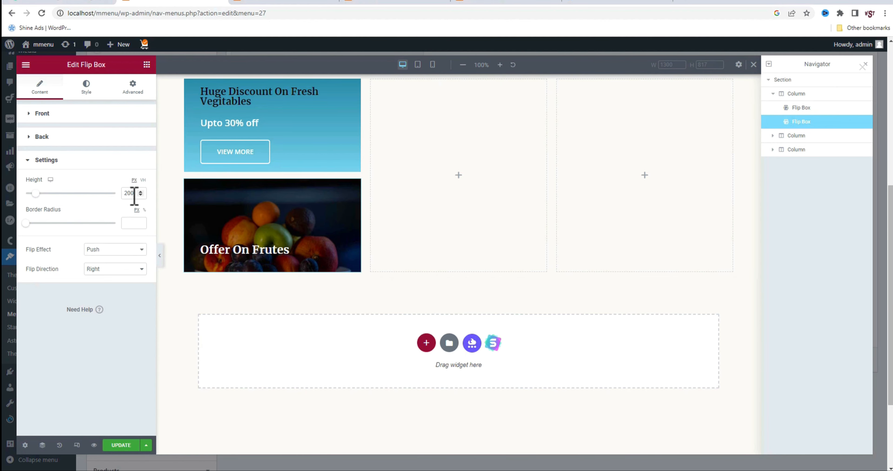
click(95, 250)
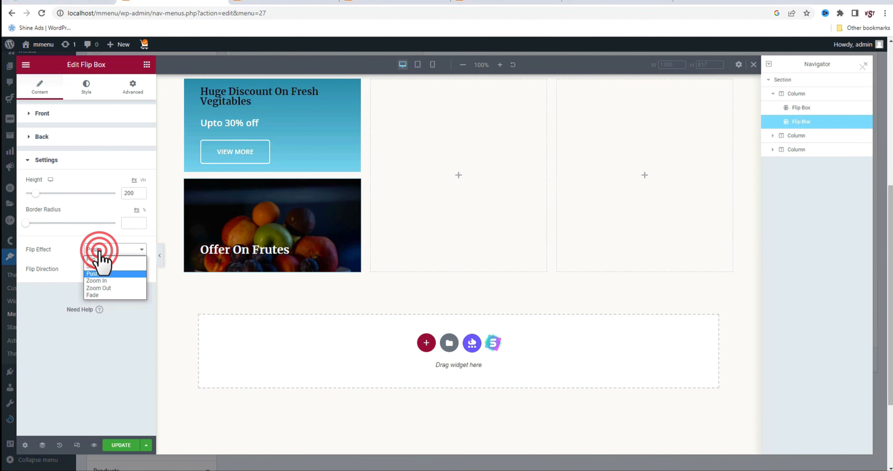
click(104, 288)
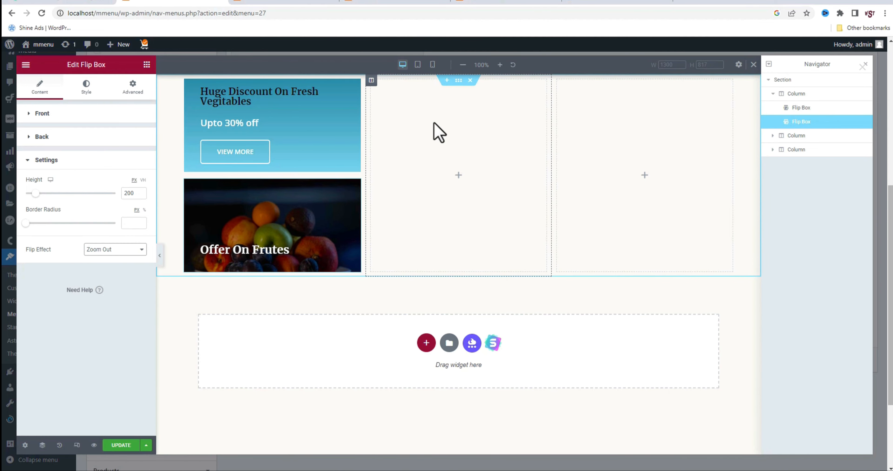
Copy the vegetable offer flip box and paste it into the empty middle column
right_click(330, 136)
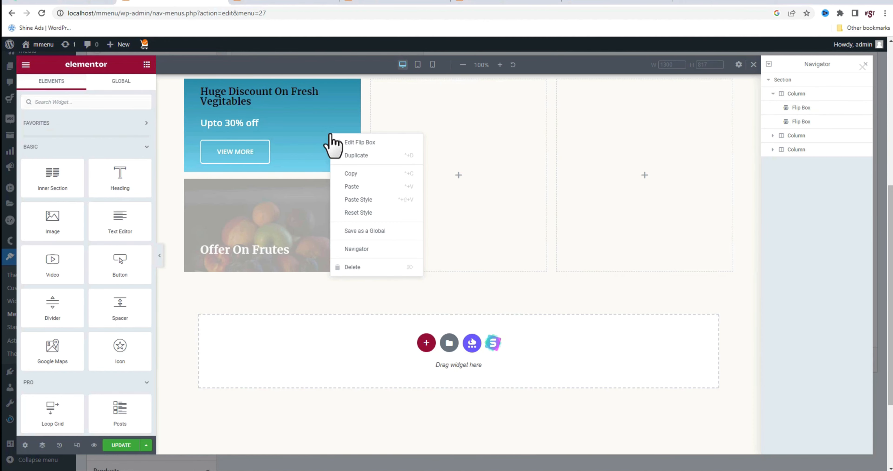
click(351, 172)
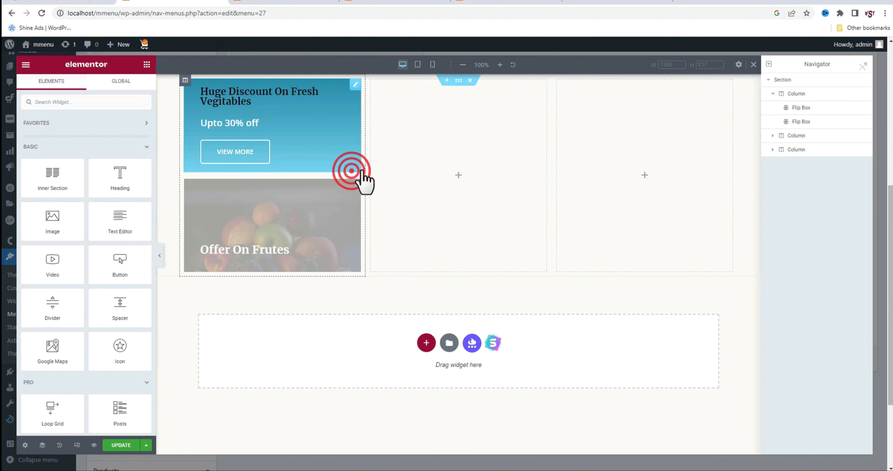
right_click(399, 125)
click(421, 196)
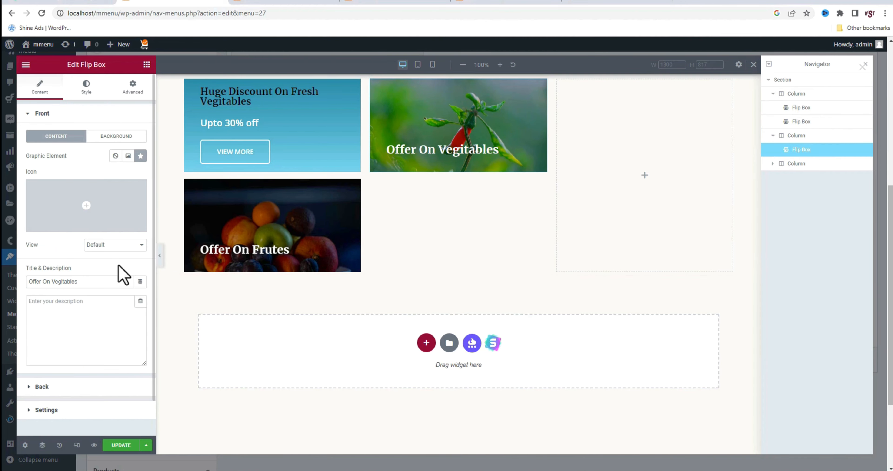
Set the middle column's flip box height to 415 px so it lines up with the stacked boxes beside it
click(64, 410)
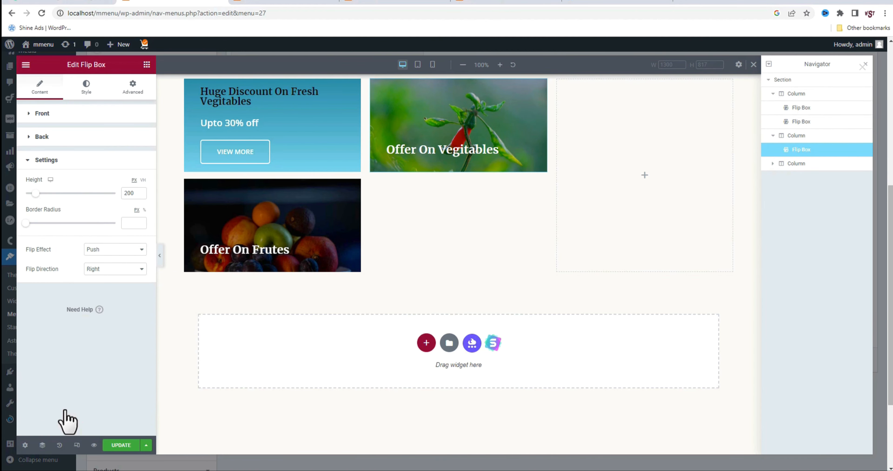
double_click(128, 193)
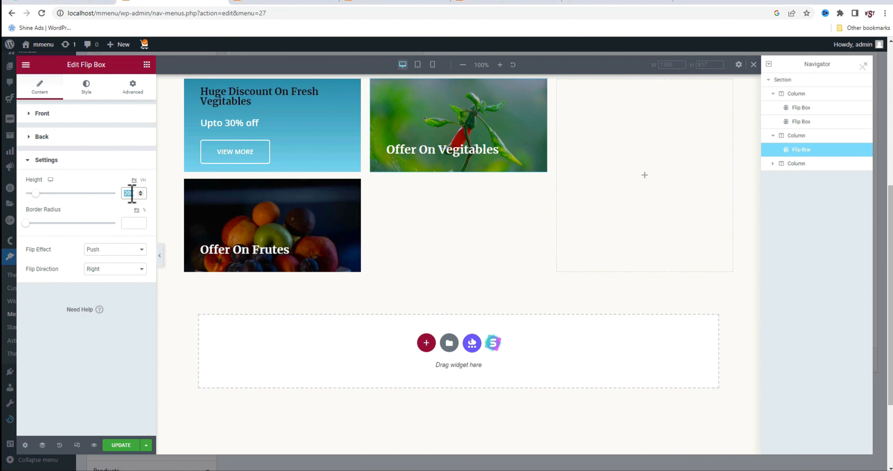
text(420)
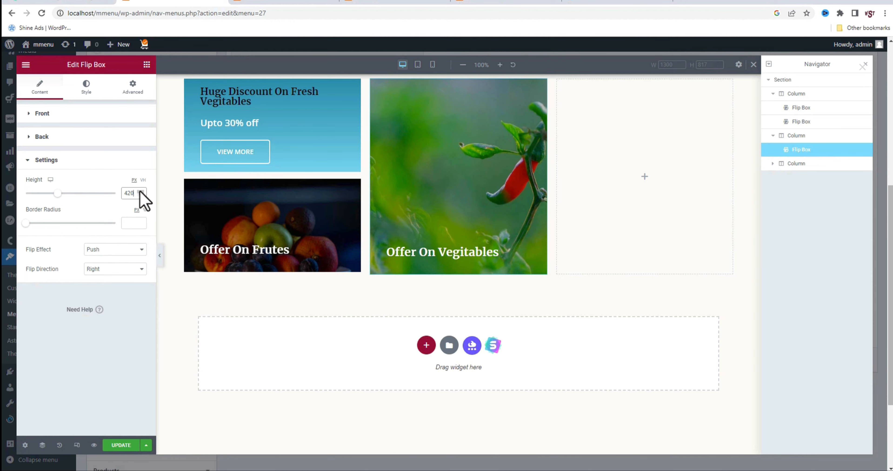
click(140, 195)
click(140, 195)
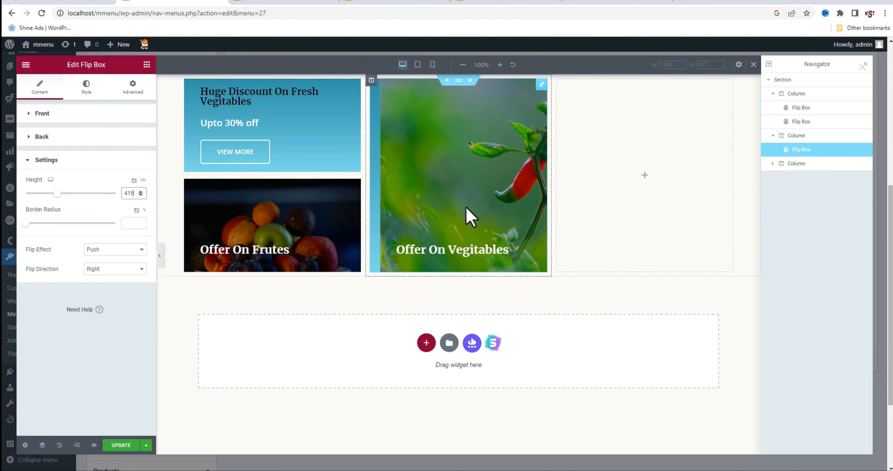
mouse_move(470, 216)
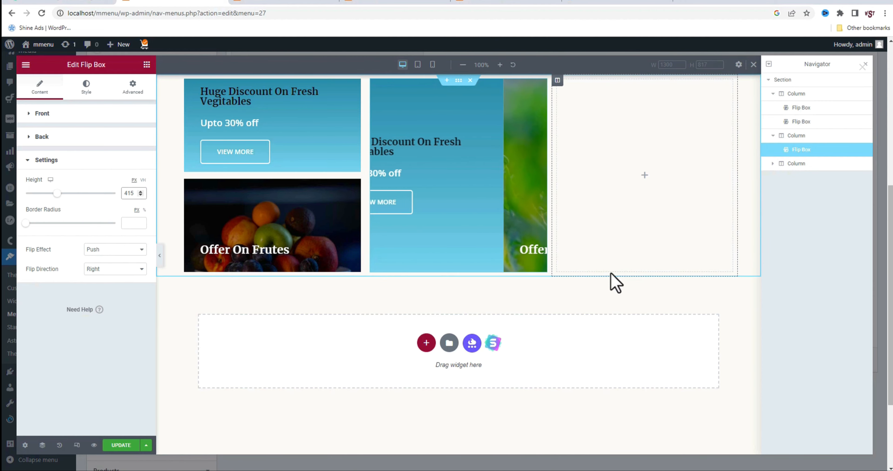
Replace the middle flip box's front background with the tomato image from the media library and set its position to Center Center
click(42, 114)
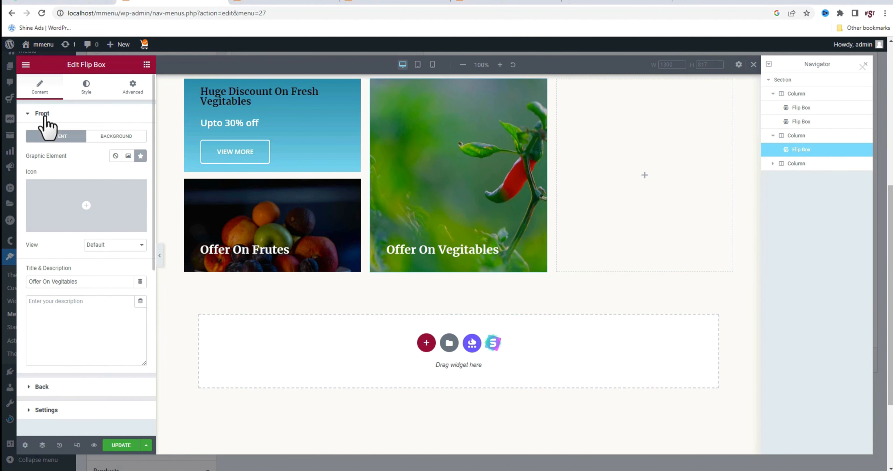
click(118, 137)
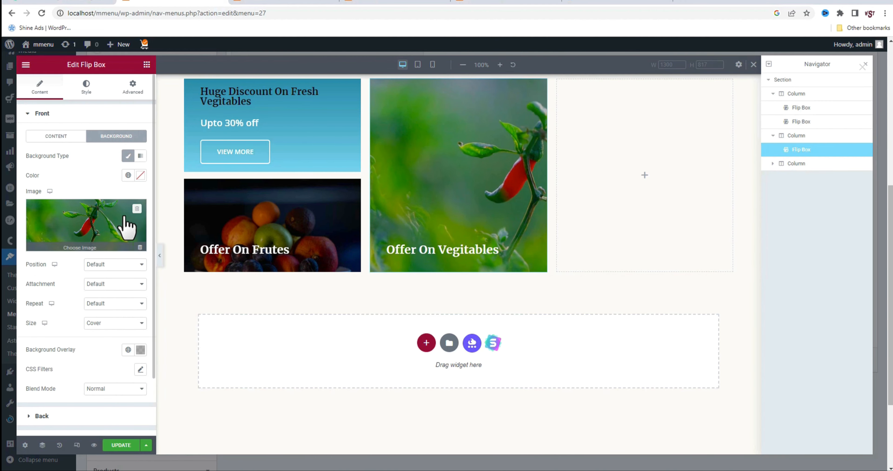
click(137, 209)
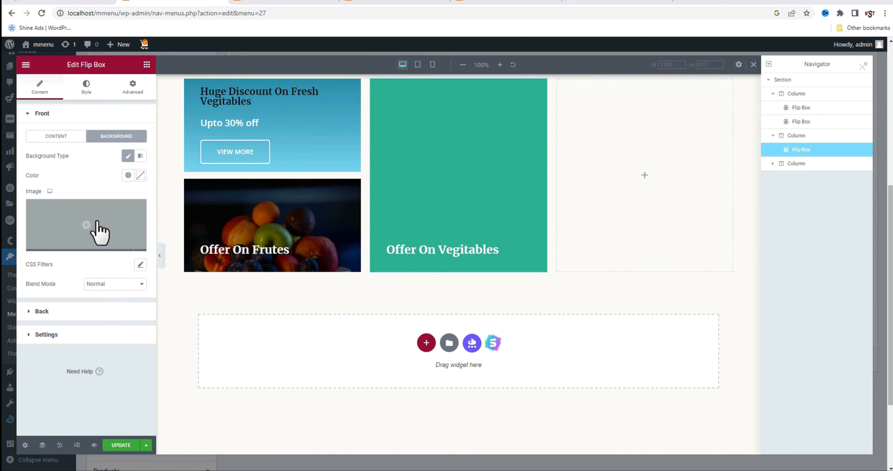
click(93, 224)
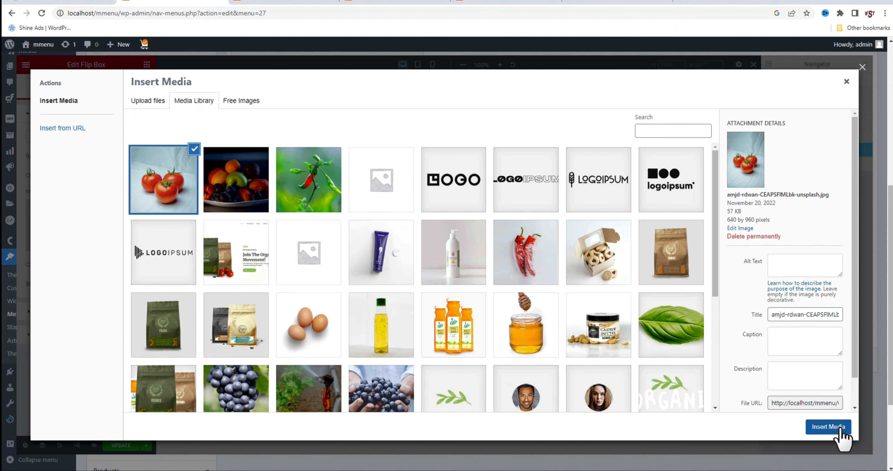
click(831, 429)
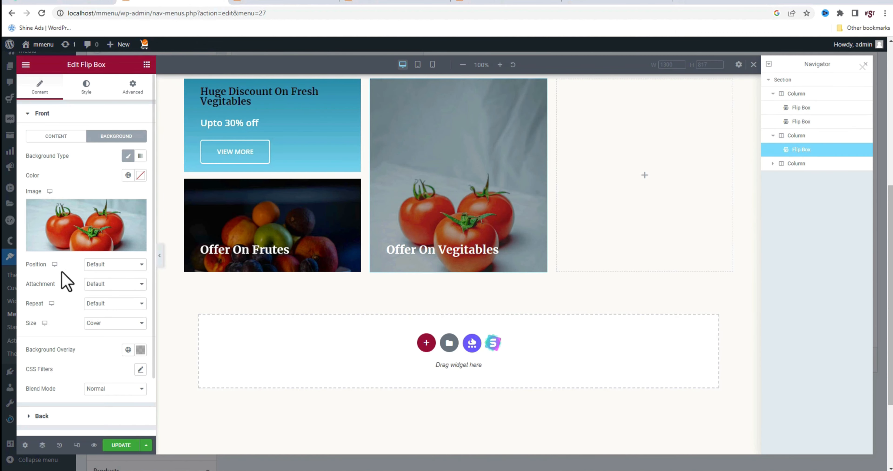
click(115, 266)
click(118, 281)
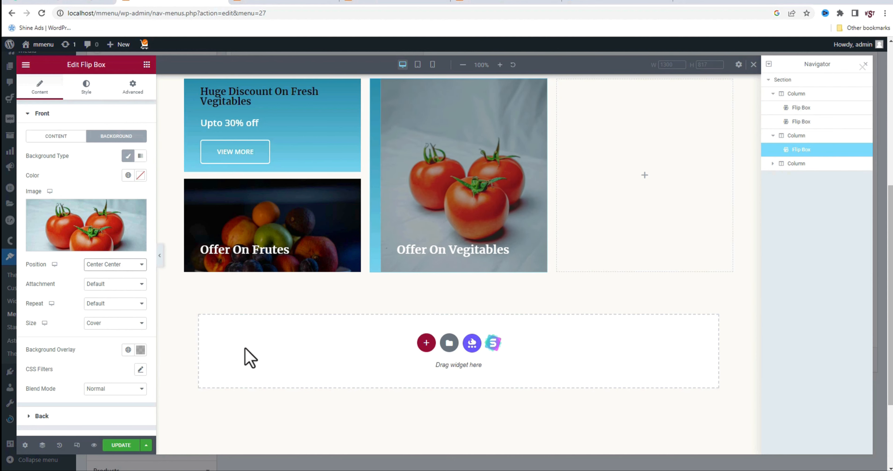
Change the middle flip box's front title to "Offer On Tomato"
click(73, 135)
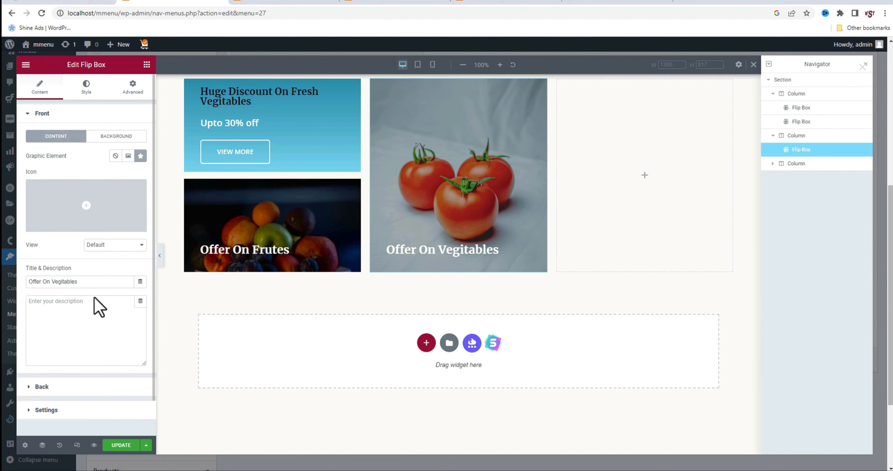
double_click(71, 282)
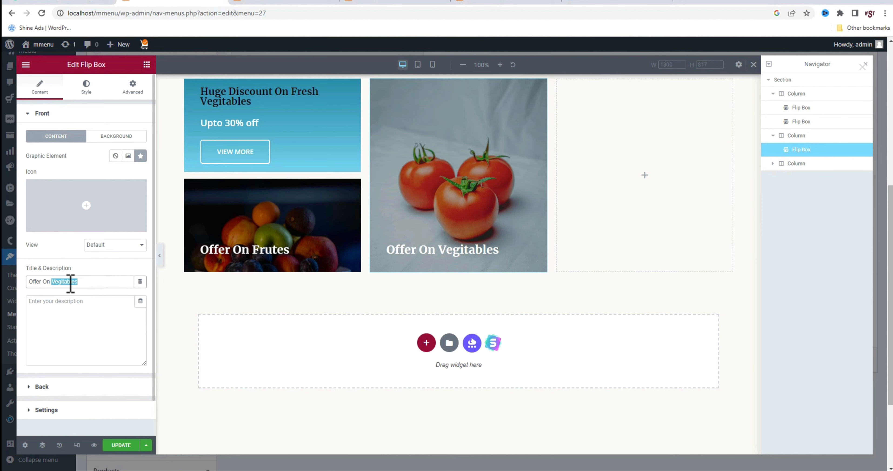
text(Tomato)
Recolor the tomato flip box's back gradient with #DE6262 as the first color and #FFB88C as the second
click(64, 389)
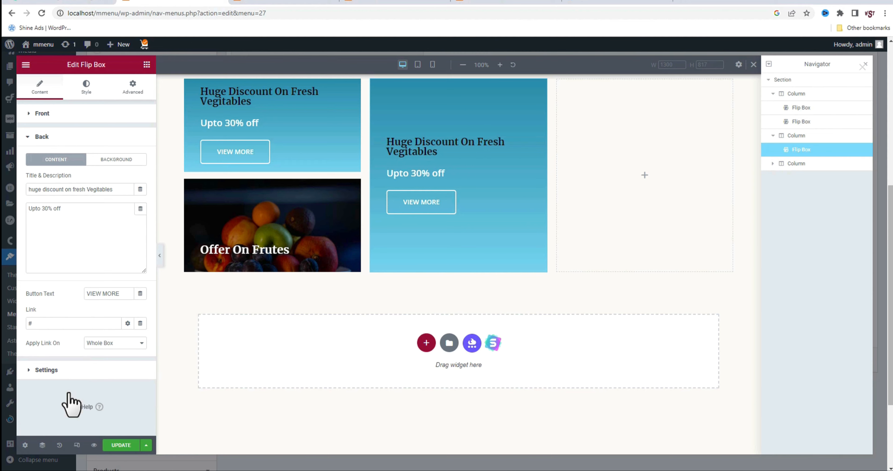
click(121, 160)
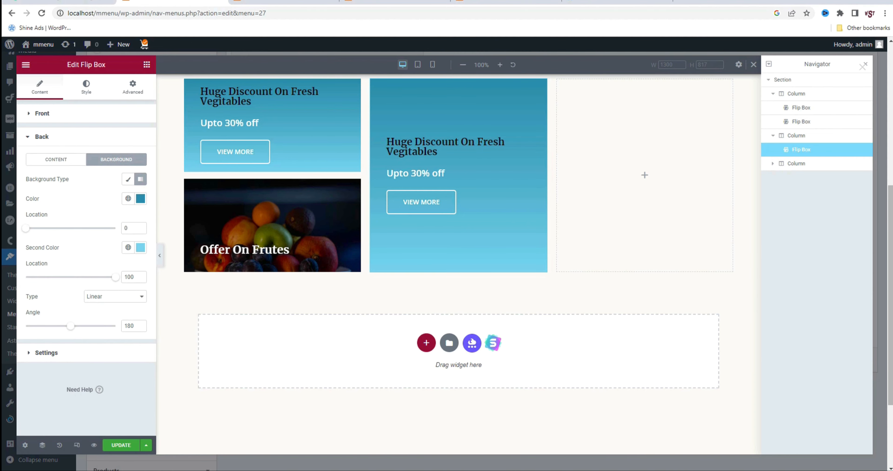
click(140, 198)
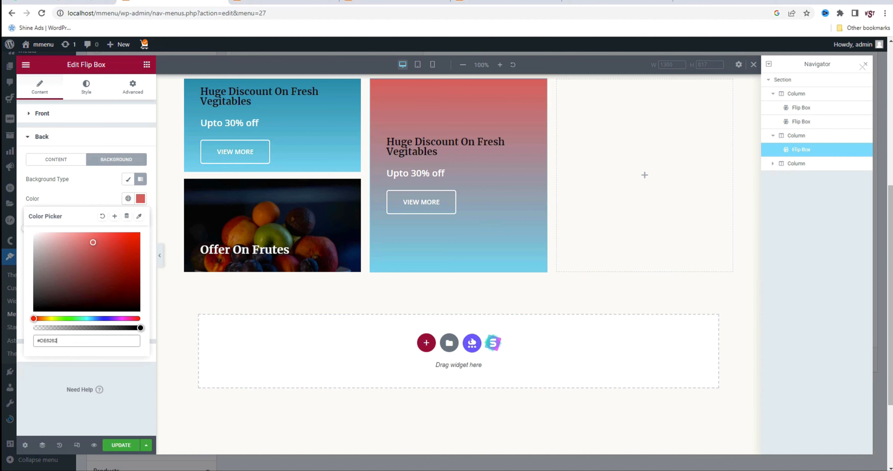
click(140, 199)
click(140, 247)
text(#FFB88C)
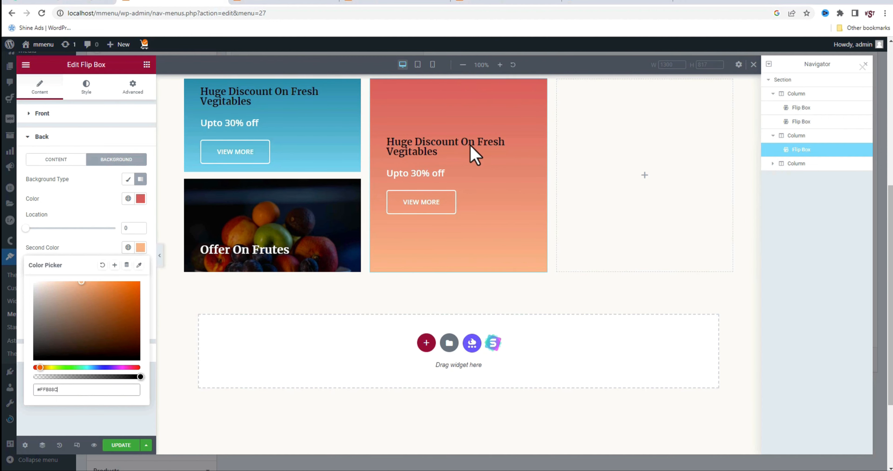
Change the tomato flip box's back title to "best value for money offer" and its description to "Upto 50% off on tamatos"
click(69, 160)
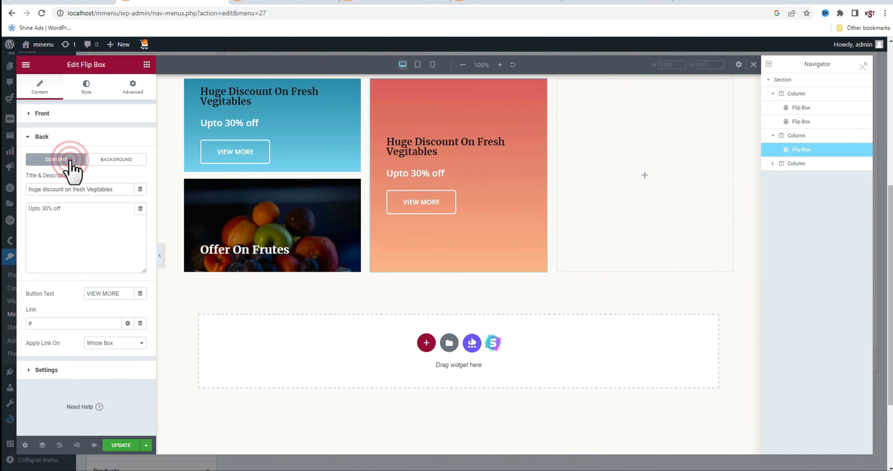
click(123, 190)
drag(123, 189, 55, 192)
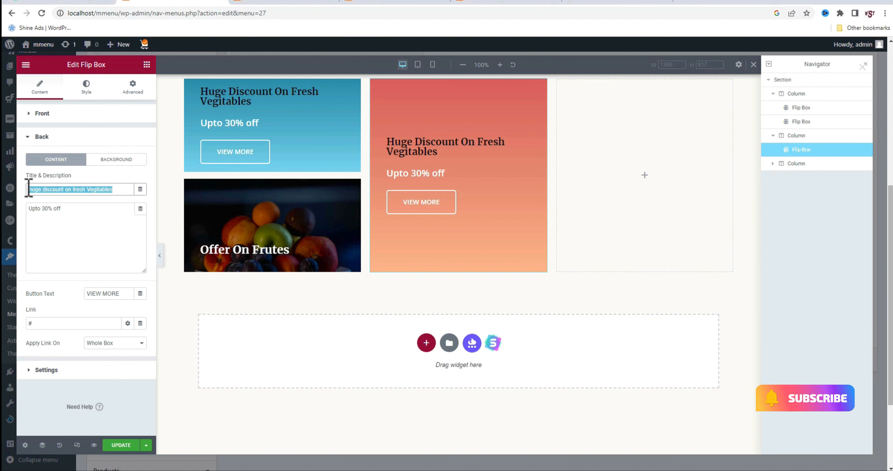
text(best valur for money offer)
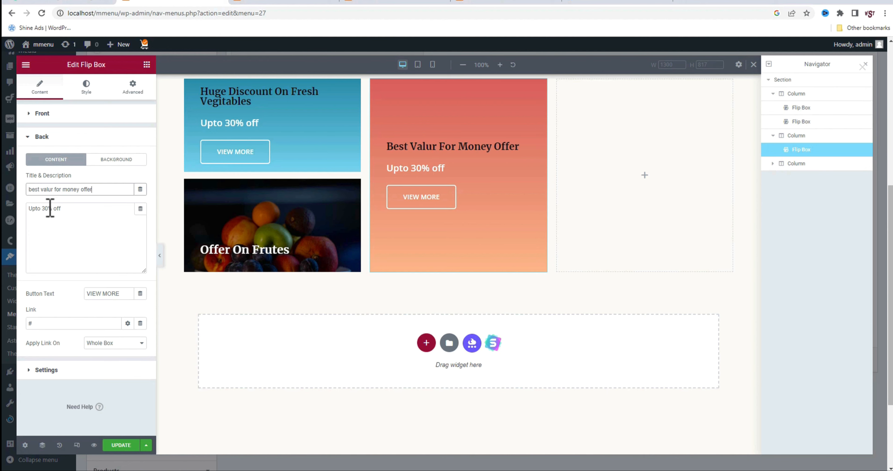
click(46, 207)
key(BackSpace)
text(5)
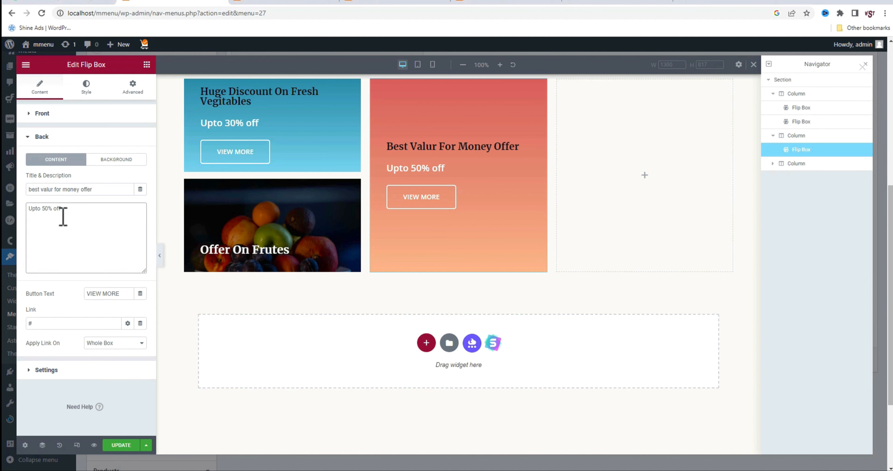
click(70, 210)
click(129, 216)
text(s)
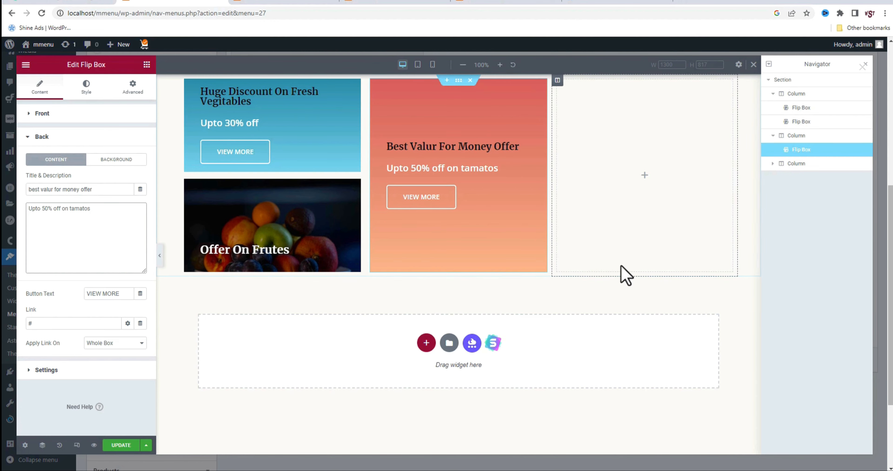
click(54, 188)
key(BackSpace)
text(e)
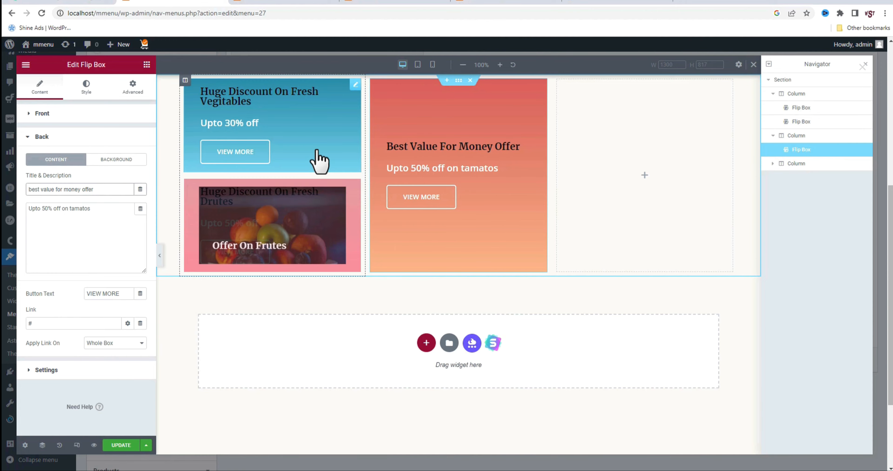
Add a heading reading "Best Selling Products" to the empty third column and set its HTML tag to H3
click(644, 176)
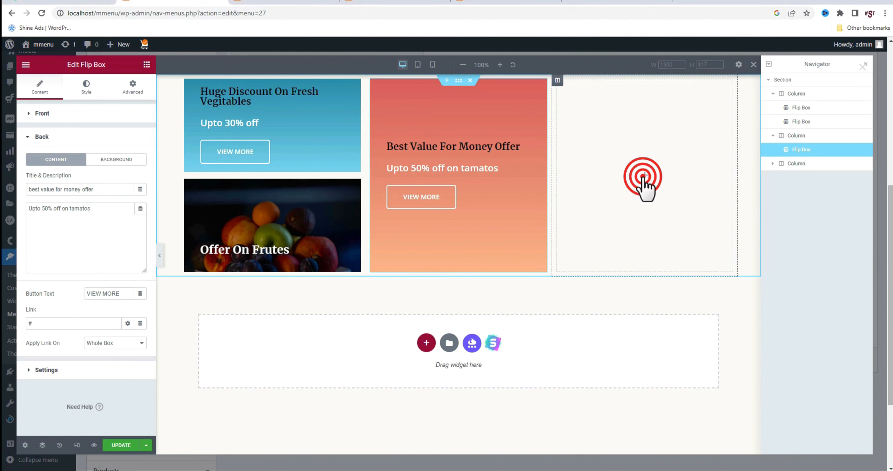
drag(127, 174, 632, 188)
triple_click(97, 151)
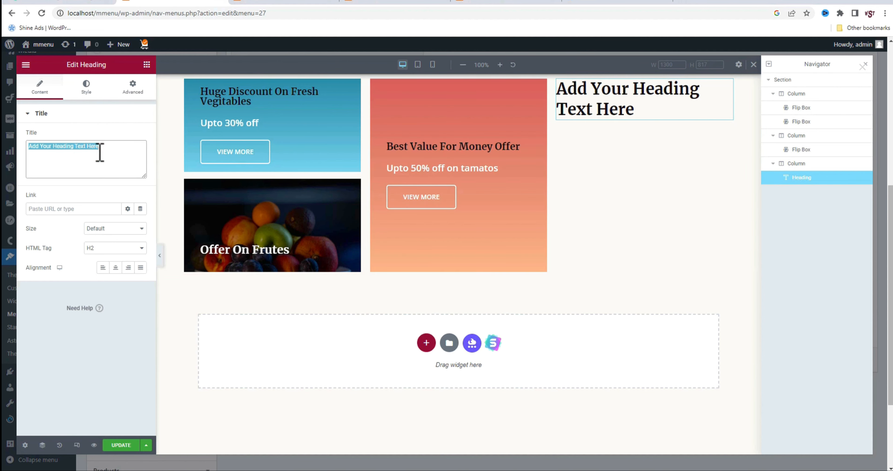
text(Best Selling Products)
click(107, 248)
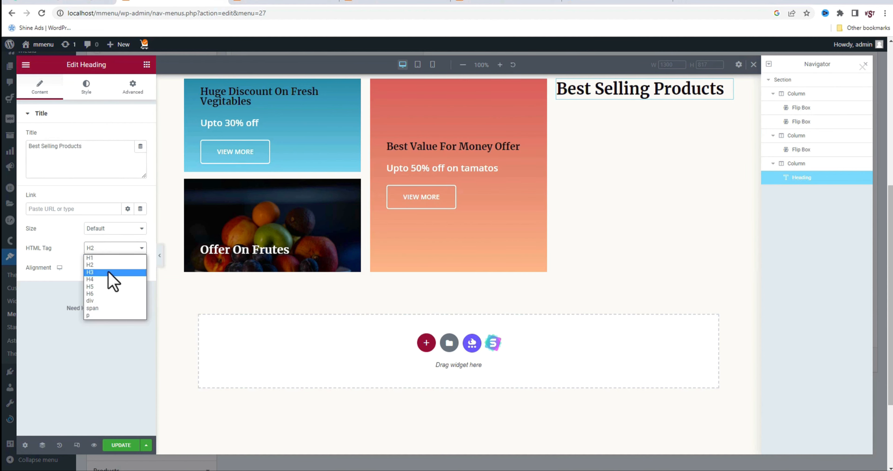
click(109, 272)
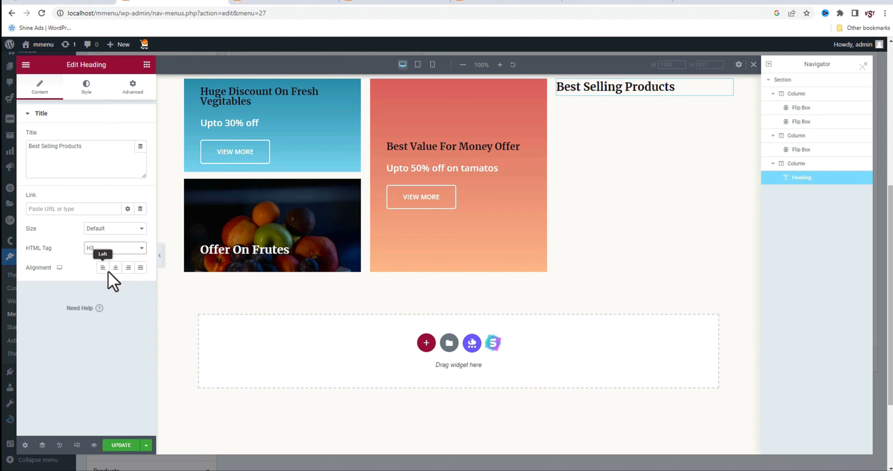
Add a Nav Menu widget below the Best Selling Products heading and assign it the "sub menu" menu
click(147, 64)
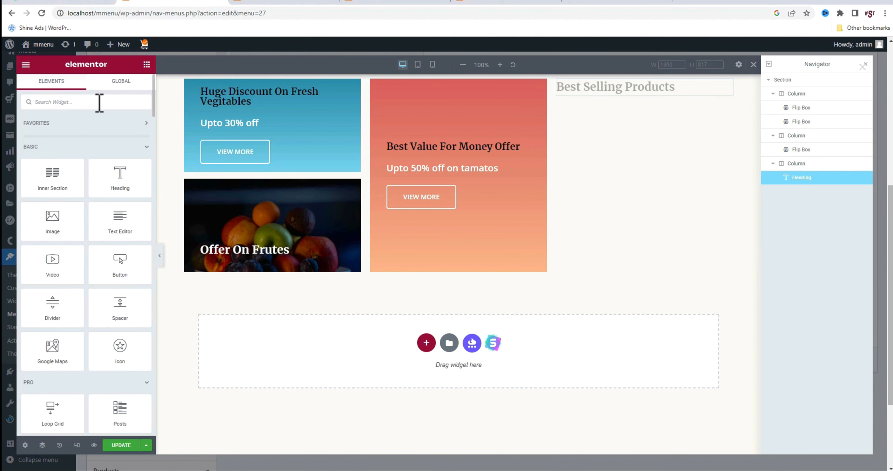
click(99, 102)
text(menu)
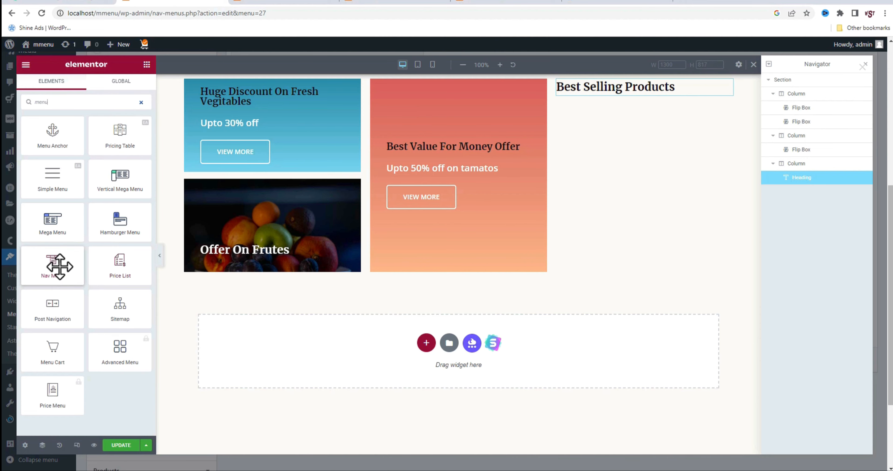
drag(60, 266, 603, 102)
click(118, 136)
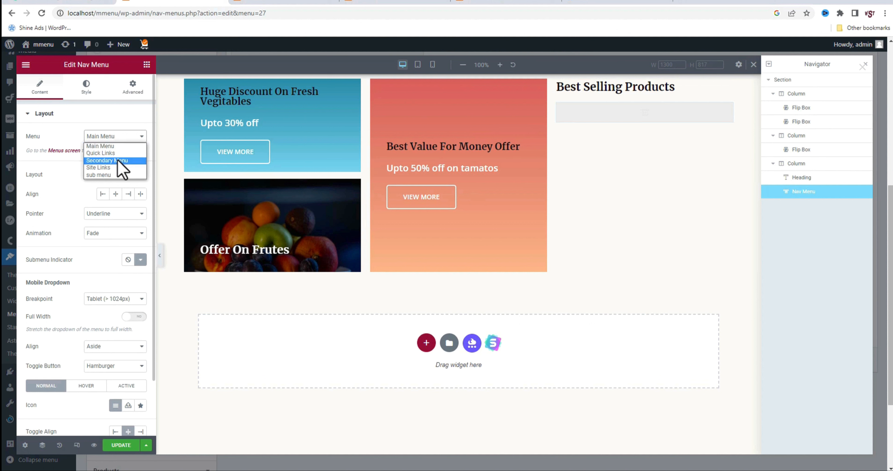
click(111, 174)
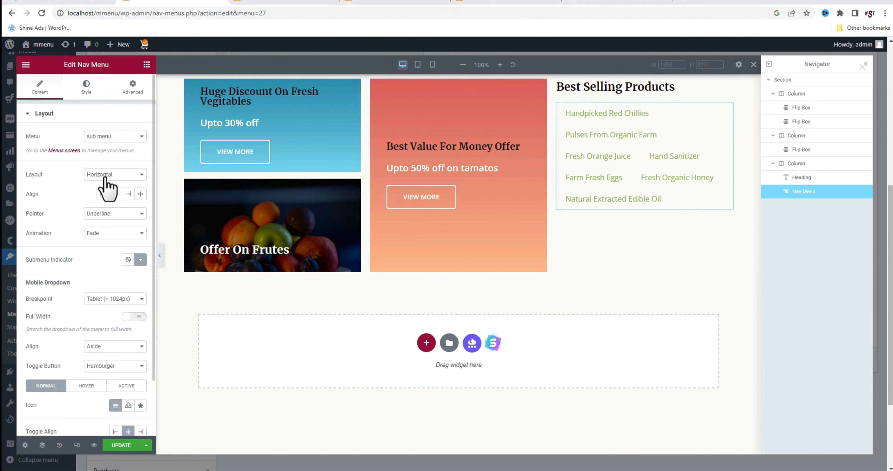
Give the nav menu a vertical layout with left alignment and set its mobile dropdown breakpoint to None
click(123, 174)
click(114, 191)
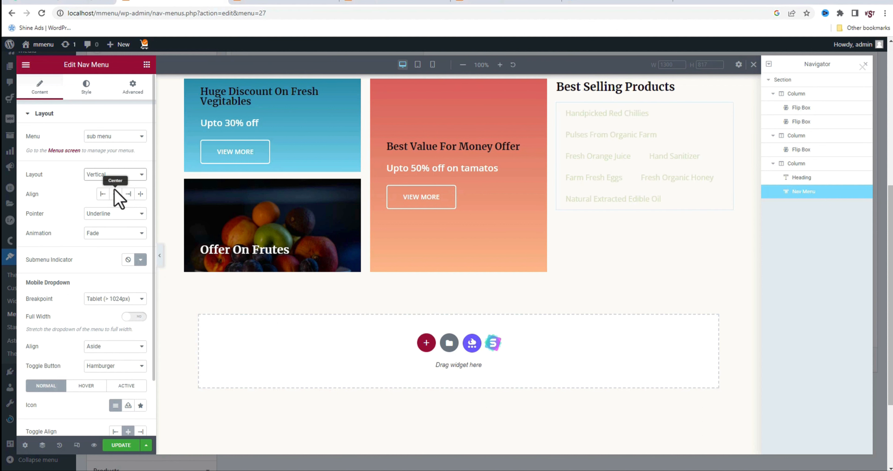
click(102, 193)
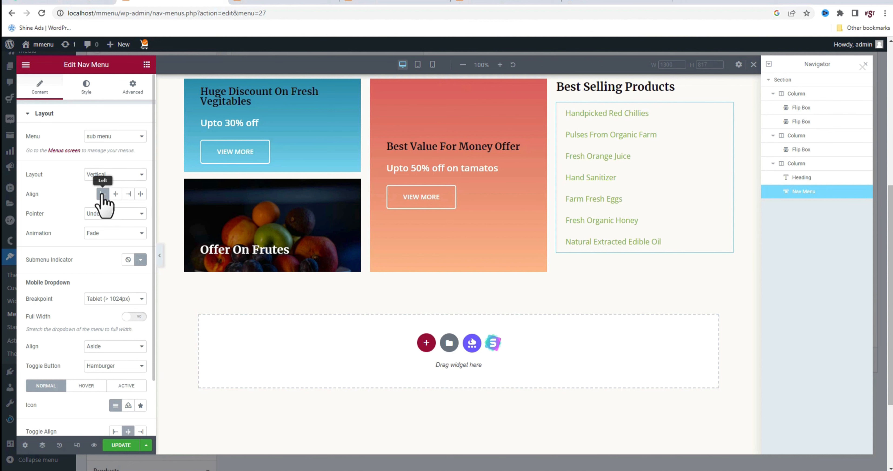
click(108, 298)
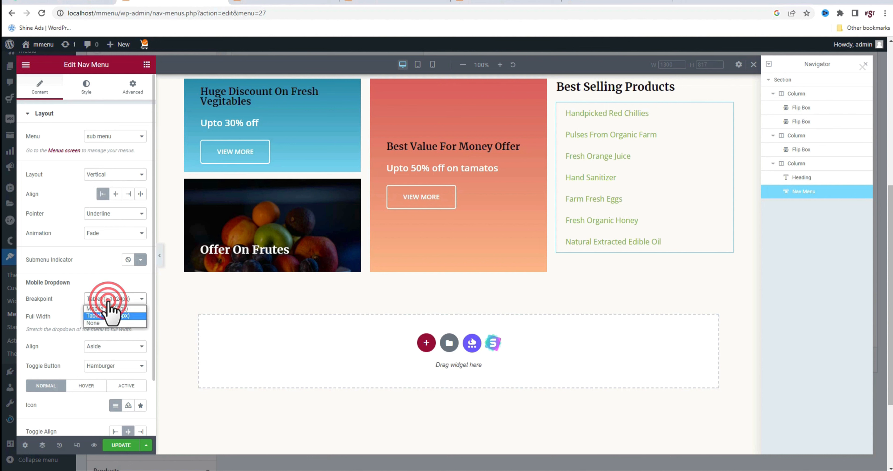
click(100, 321)
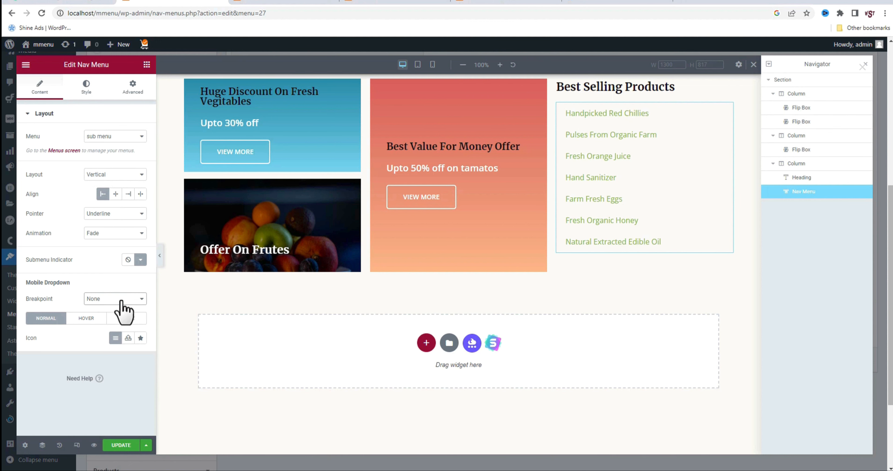
Try the Slide animation with the Underline pointer on the best-selling products nav menu
click(114, 234)
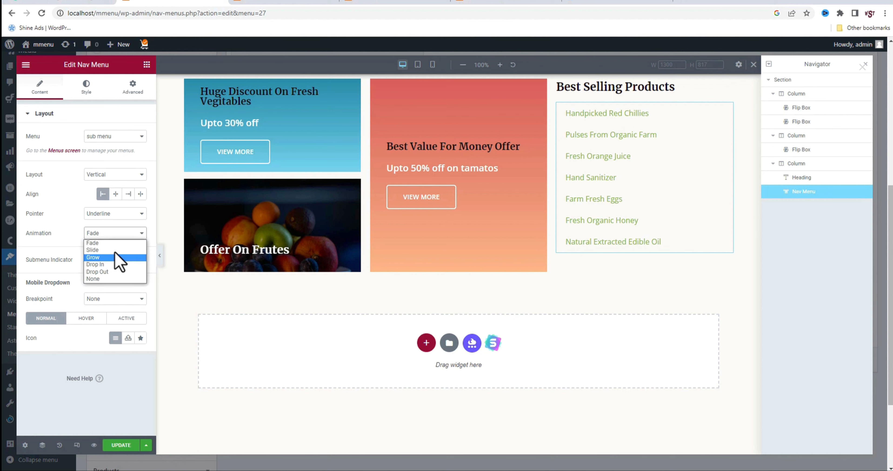
click(115, 250)
click(106, 214)
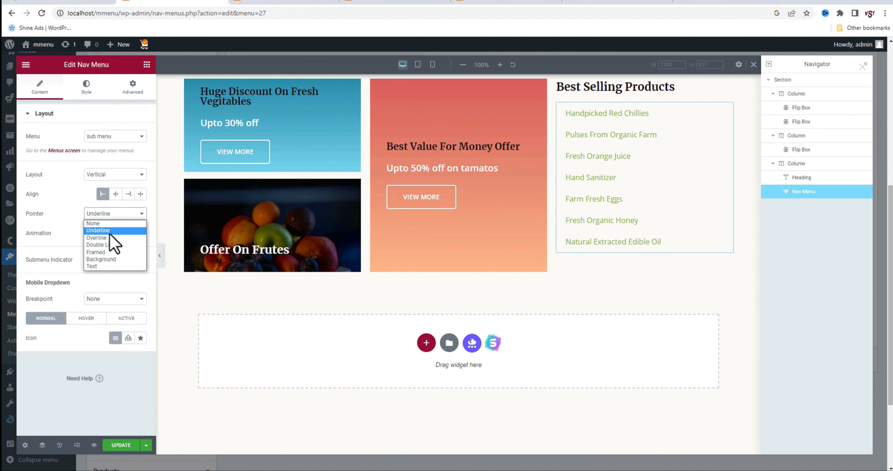
click(110, 232)
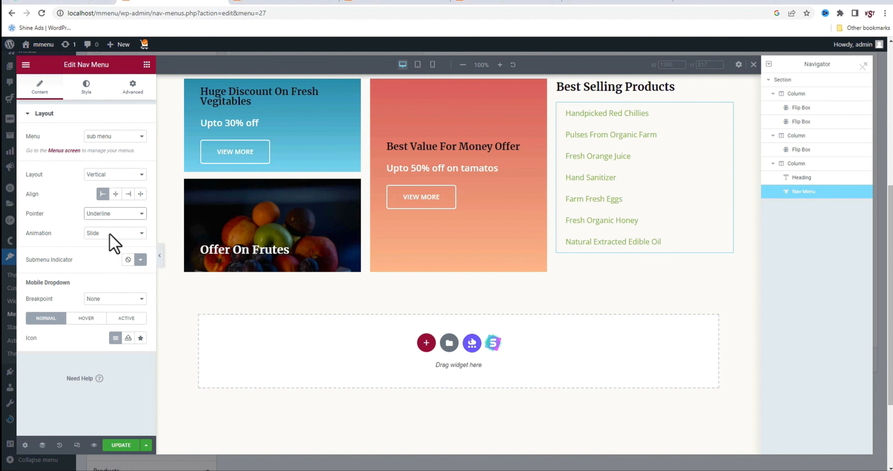
Set the normal text color of the nav menu's main menu items to black
click(86, 88)
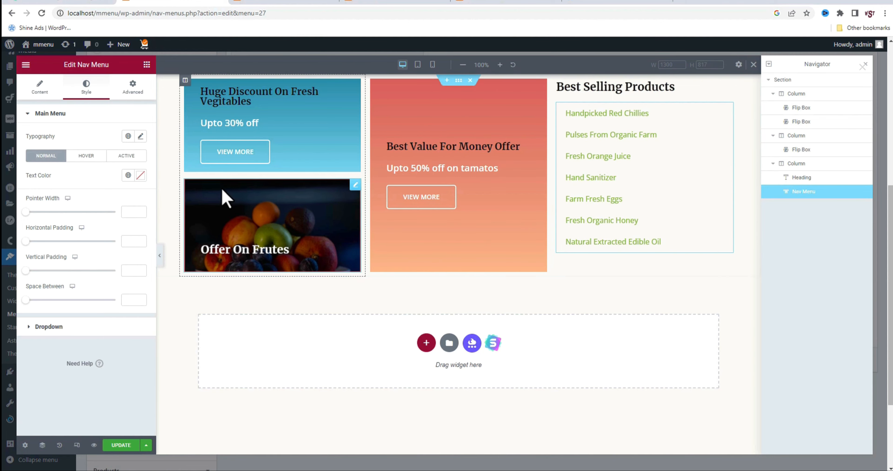
click(140, 175)
drag(91, 252, 15, 293)
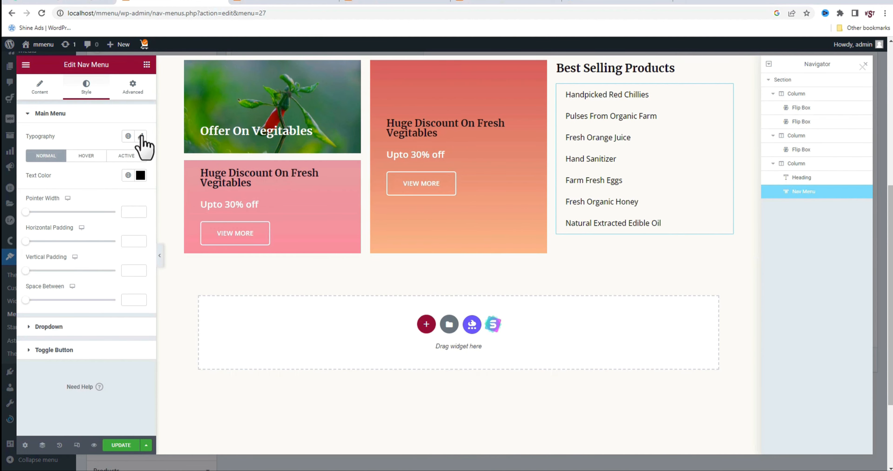
Set the typography weight of the nav menu items to 600 (Semi Bold)
click(141, 138)
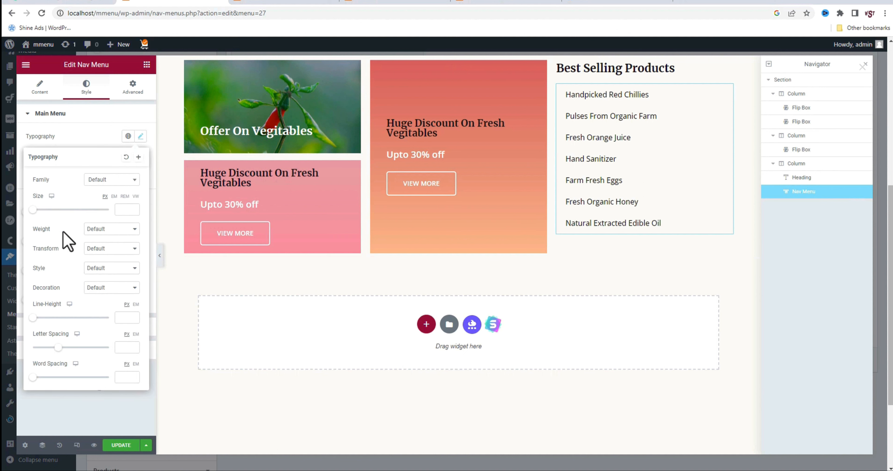
click(112, 229)
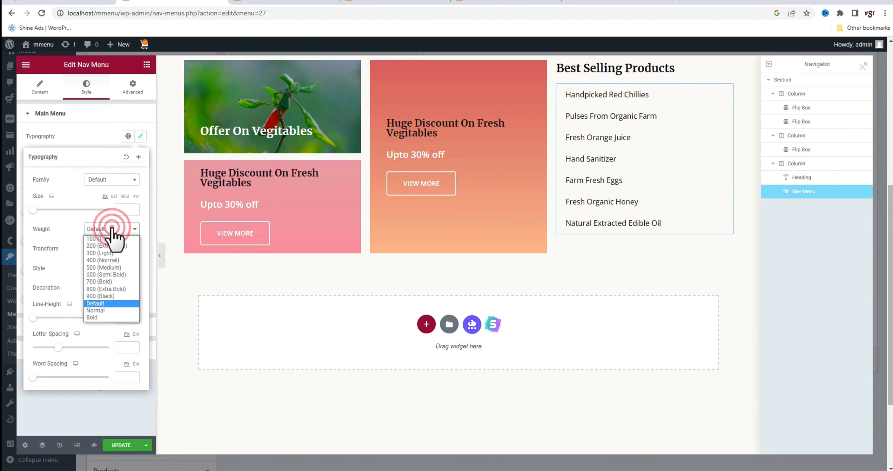
click(99, 268)
click(112, 228)
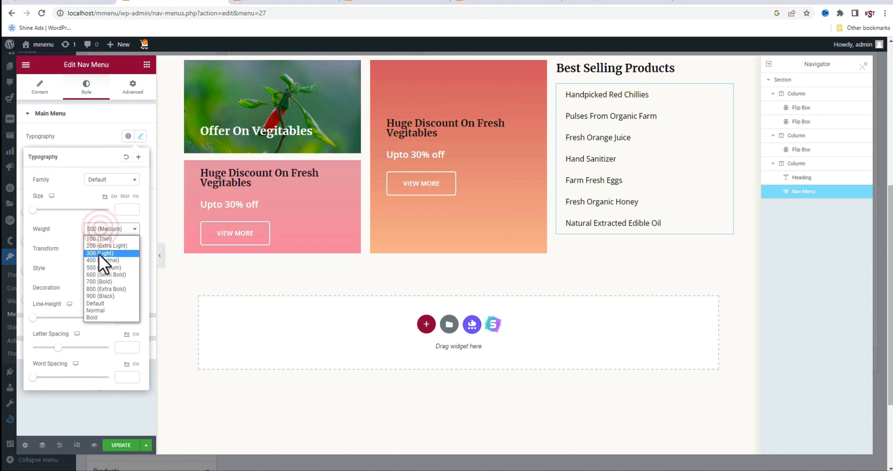
click(102, 274)
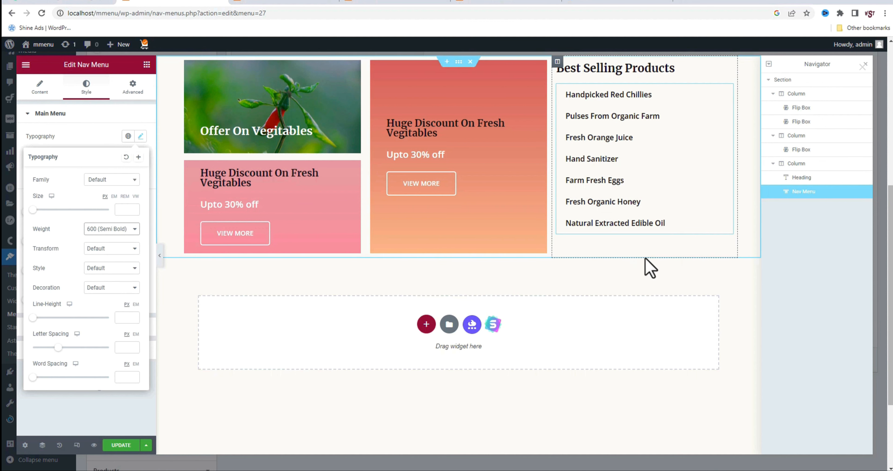
Set the vertical alignment of the whole section to Middle
click(790, 83)
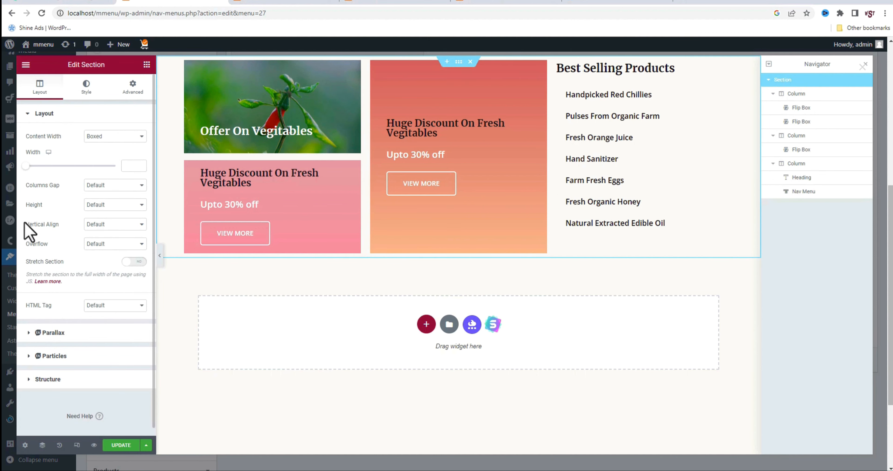
click(111, 228)
click(96, 246)
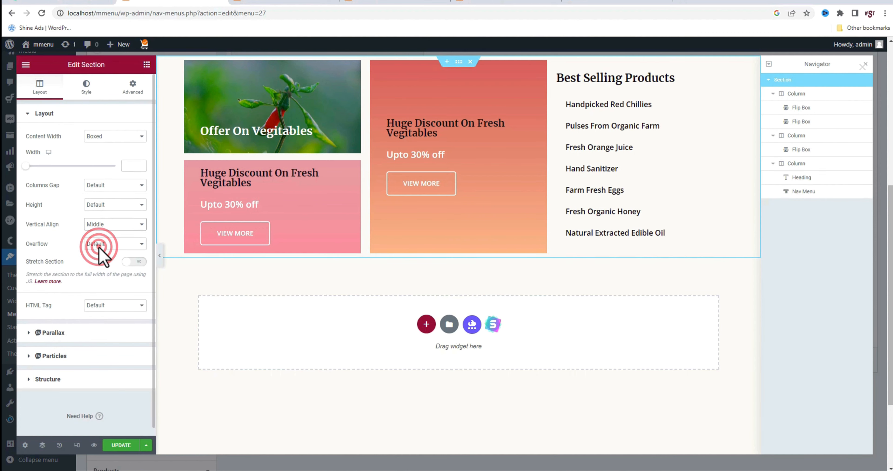
Switch to the tablet preview in responsive mode and set the section's columns gap to Narrow
click(560, 249)
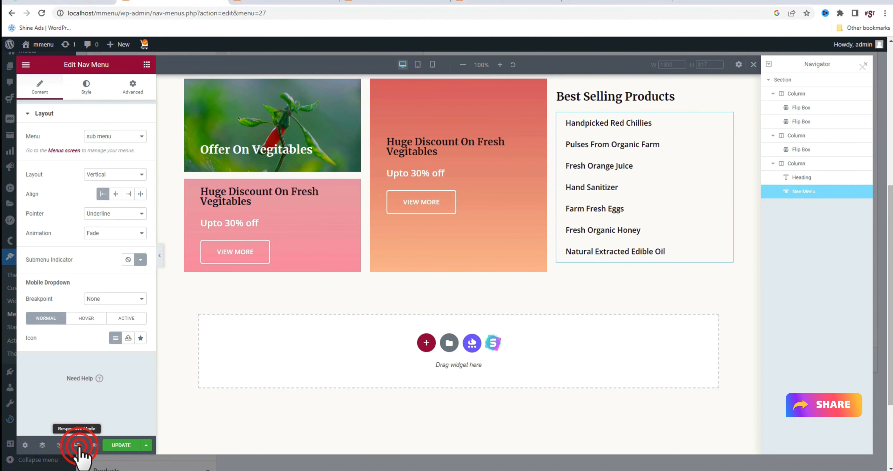
click(417, 65)
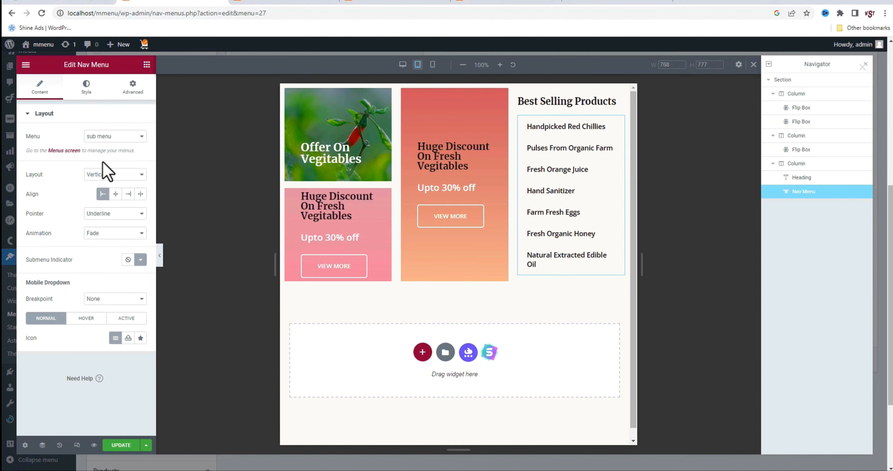
click(784, 79)
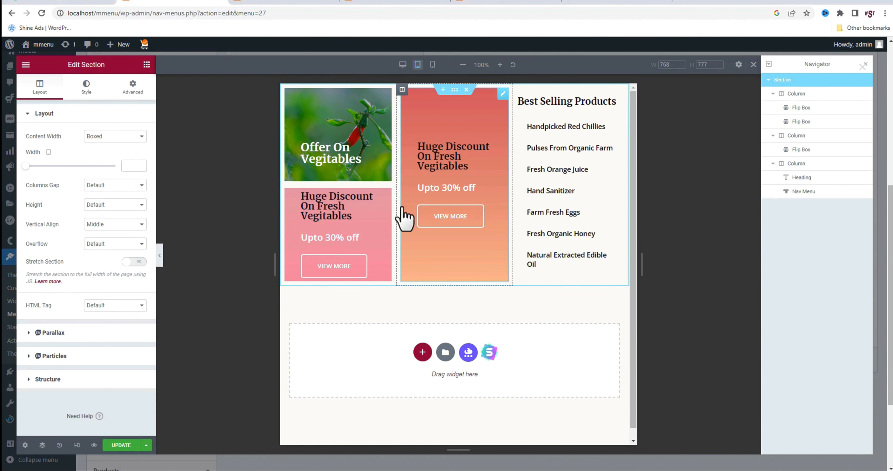
click(137, 185)
click(126, 210)
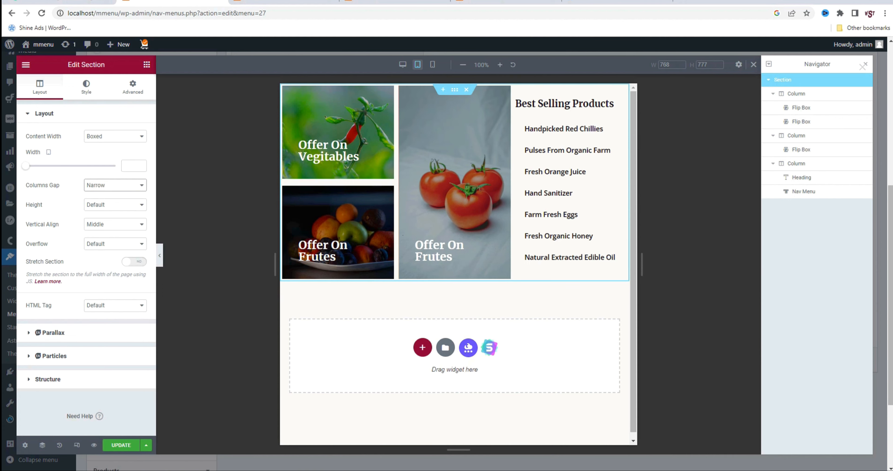
Check the stacked flip boxes and best-selling product links in the mobile preview
click(432, 65)
scroll(451, 310, down, 8)
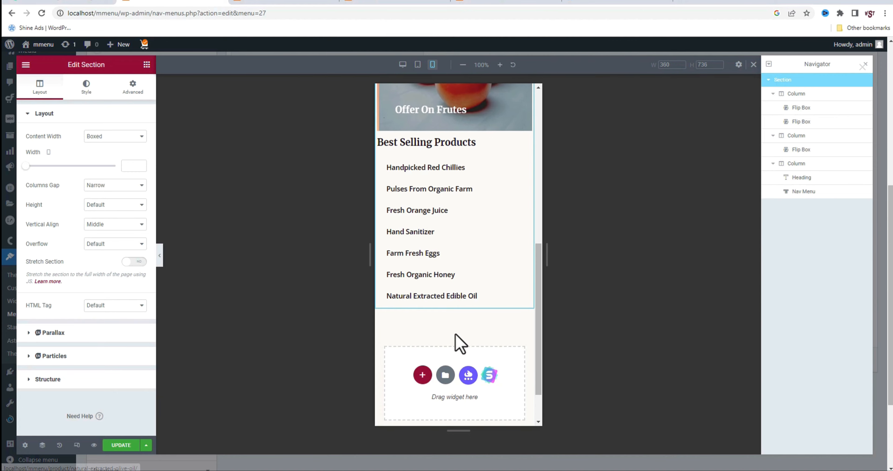
scroll(456, 343, up, 5)
scroll(454, 346, up, 5)
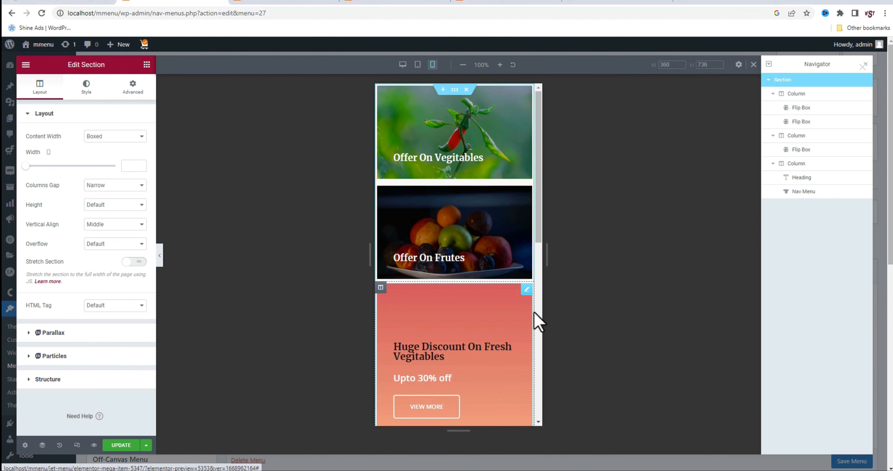
Update the mega menu layout, close its editor and save the Groceries item settings with mega content enabled
click(122, 445)
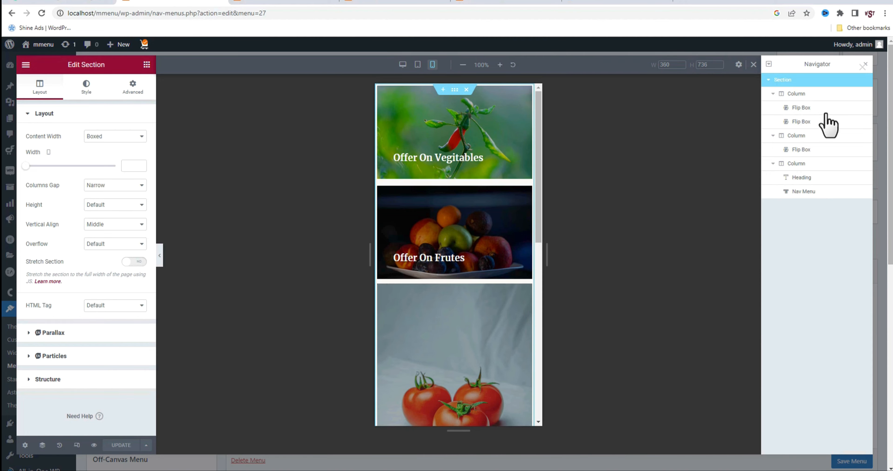
click(863, 65)
click(690, 346)
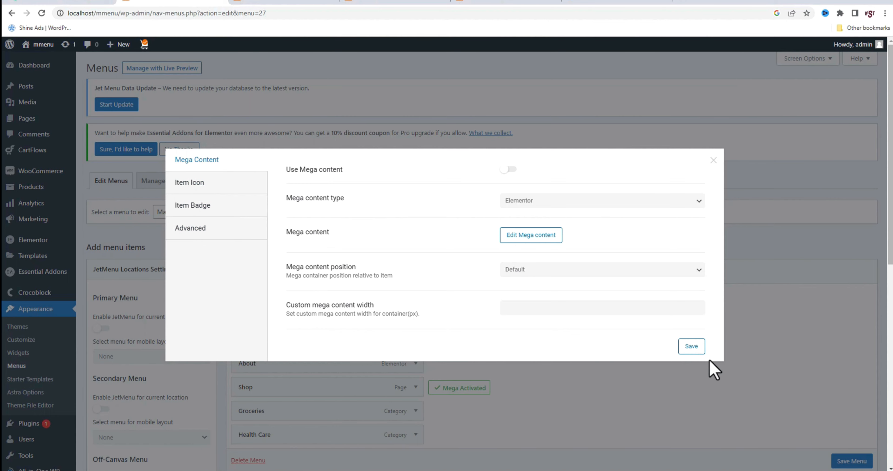
Close the Groceries item settings and save the Main Menu
click(759, 391)
scroll(846, 461, down, 1)
click(845, 462)
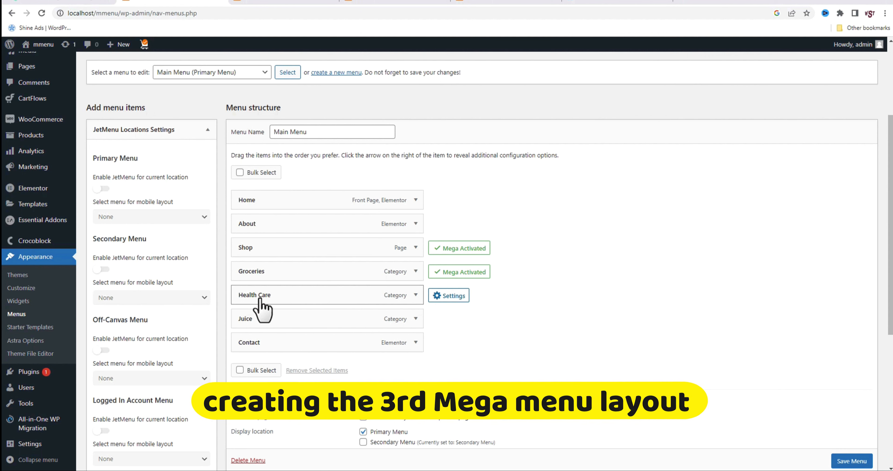
Look at the Skin Care product carousel mega menu on the Be Bold reference store, then return to the Organic Store front page
click(409, 3)
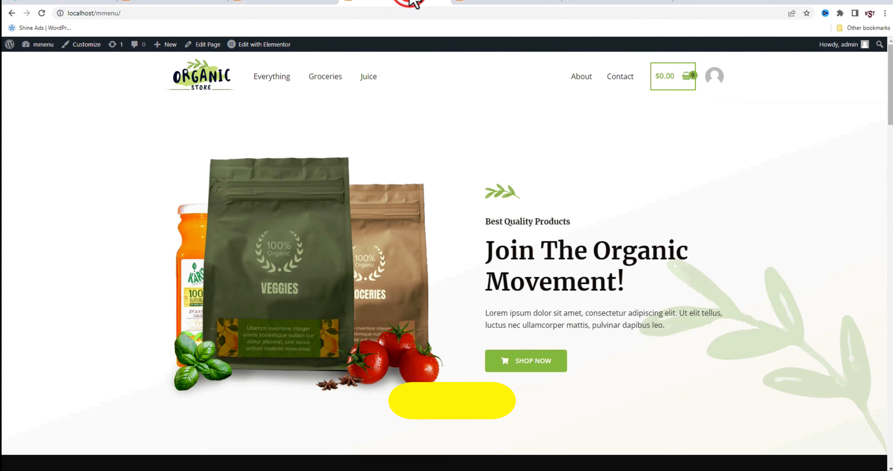
click(523, 3)
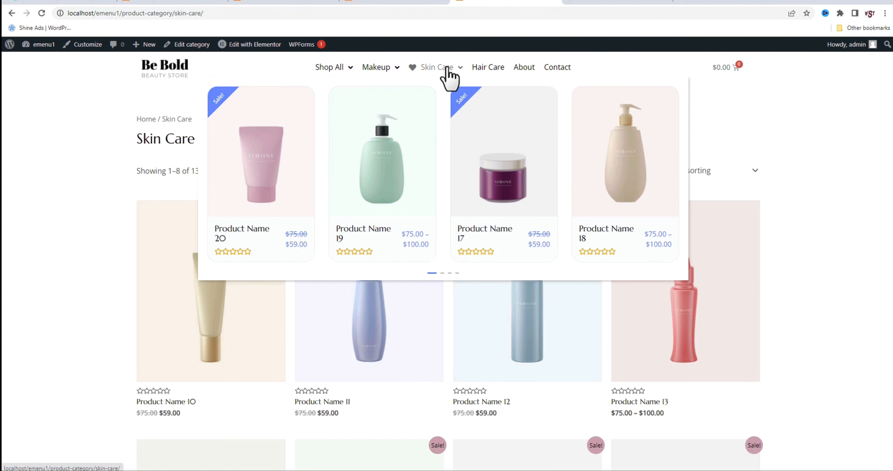
mouse_move(450, 73)
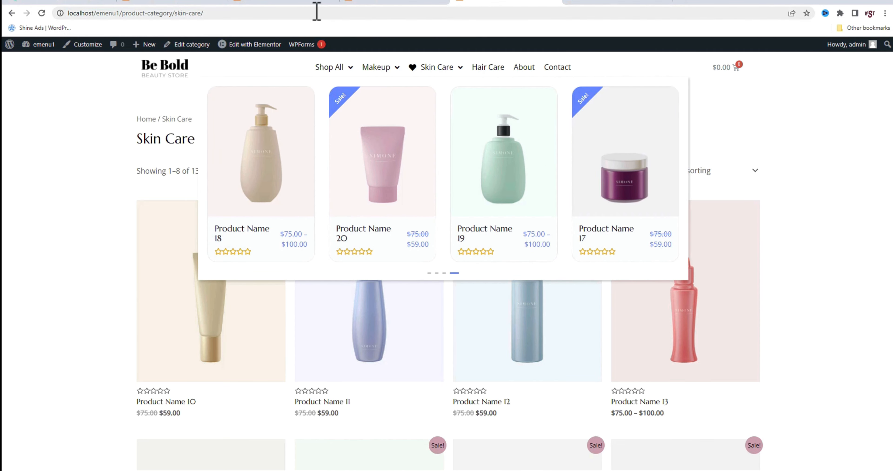
click(292, 3)
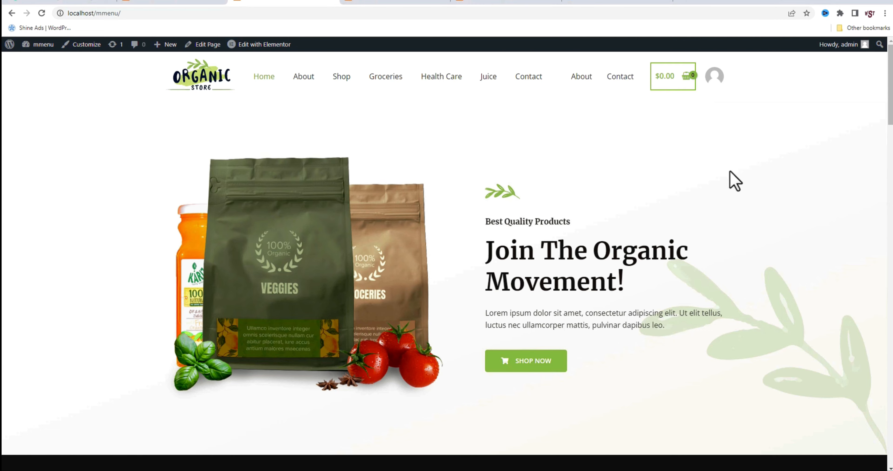
Switch back to the menu editor, save the Main Menu and open the Essential Addons elements list
click(170, 2)
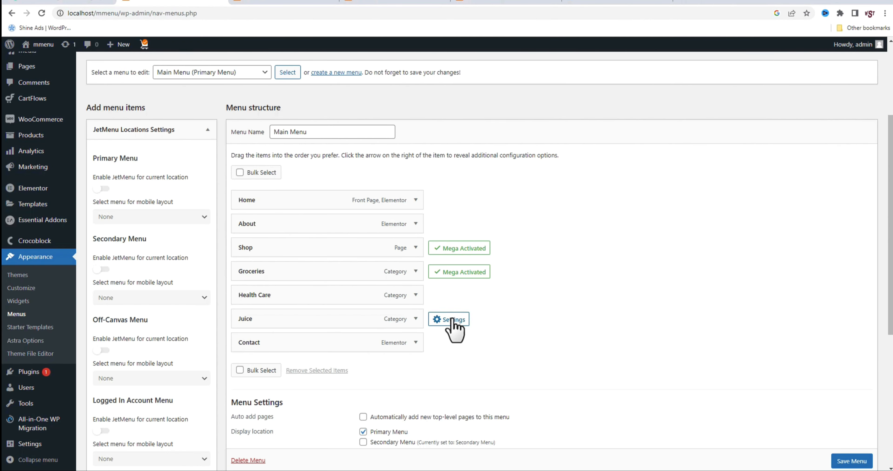
click(853, 464)
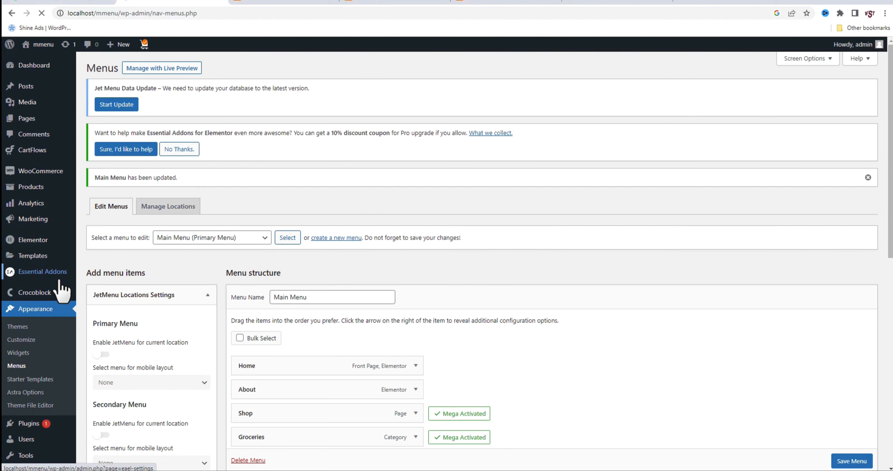
click(54, 273)
click(343, 204)
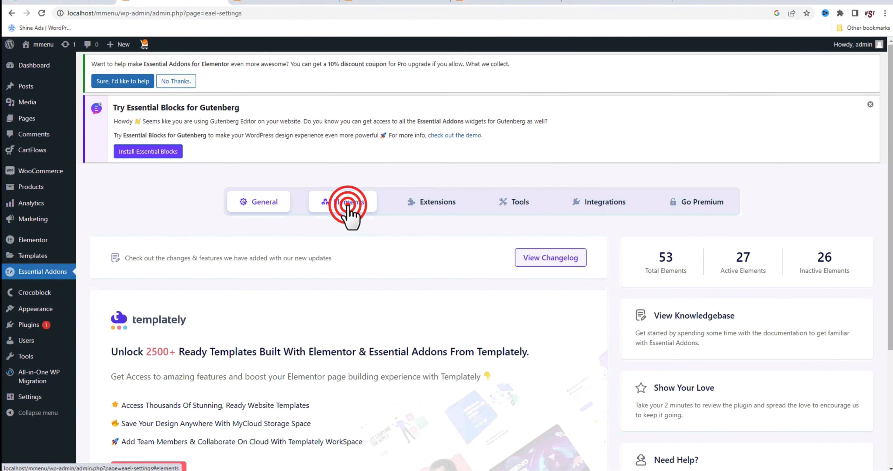
scroll(402, 320, down, 20)
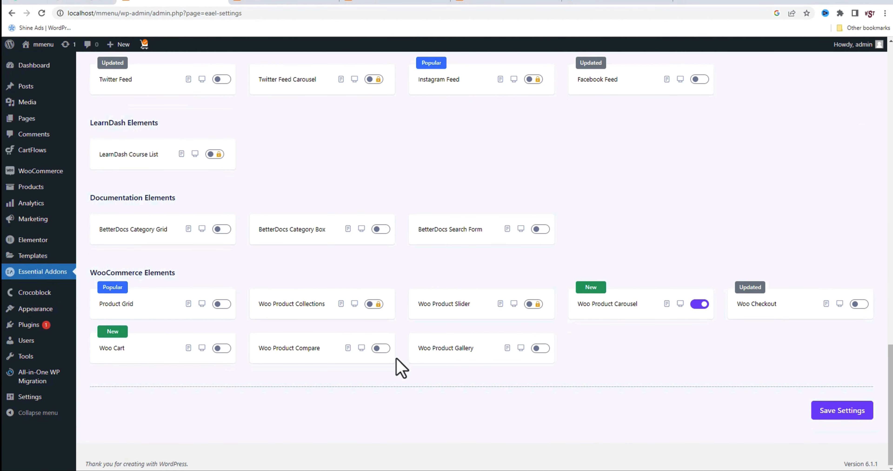
Check that Woo Product Carousel is enabled under WooCommerce Elements and save the Essential Addons settings
drag(92, 272, 176, 274)
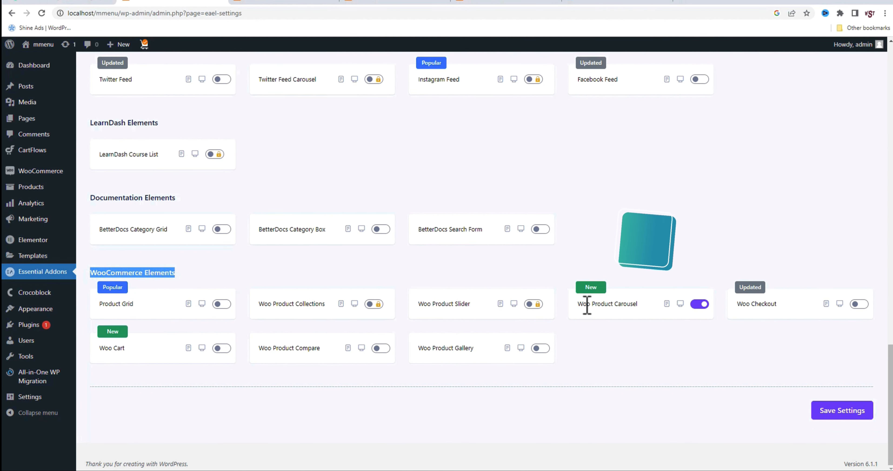
drag(583, 304, 630, 304)
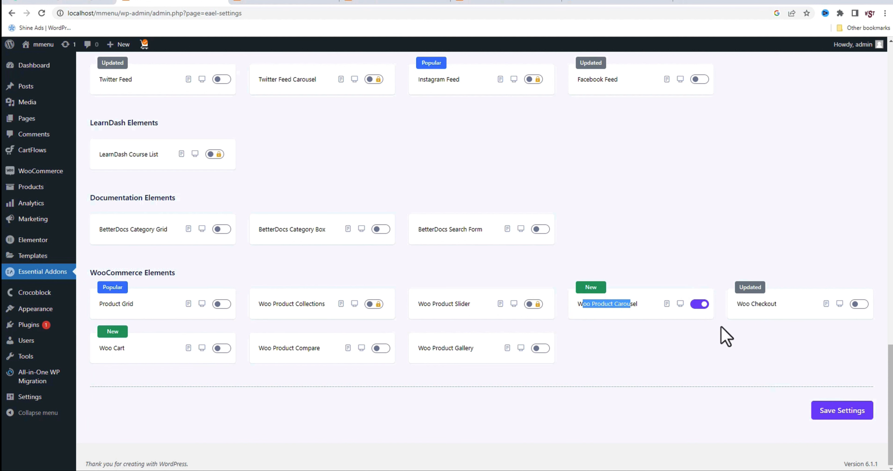
click(838, 415)
click(629, 338)
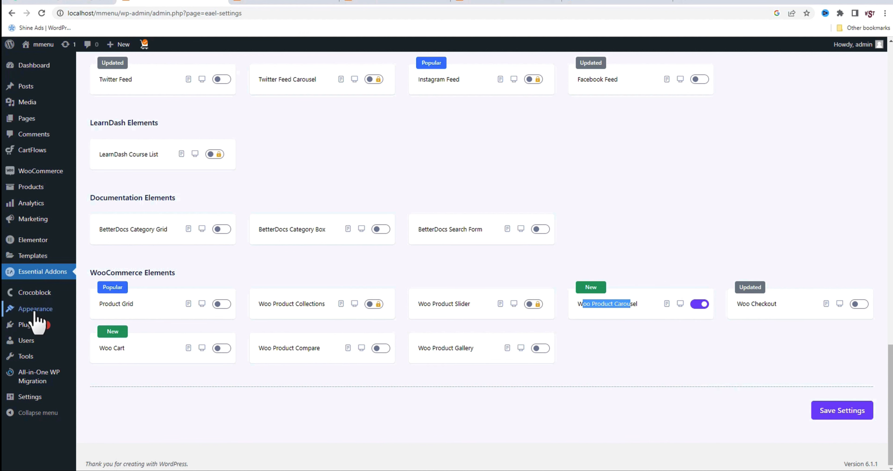
Enable mega content for the Health Care item in the Main Menu and open its Elementor mega content editor
mouse_move(41, 312)
click(96, 350)
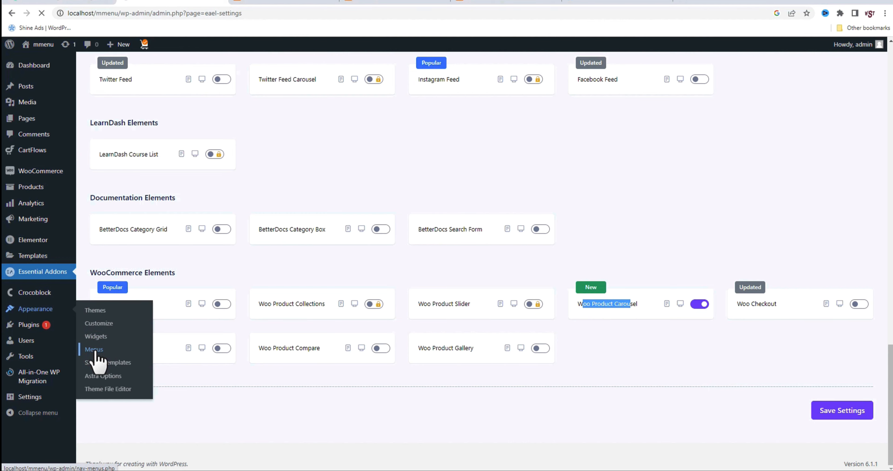
scroll(482, 352, down, 3)
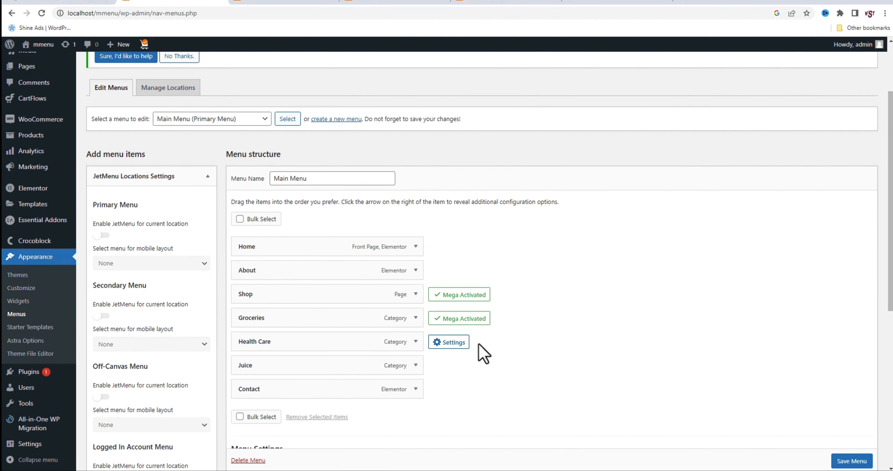
click(451, 344)
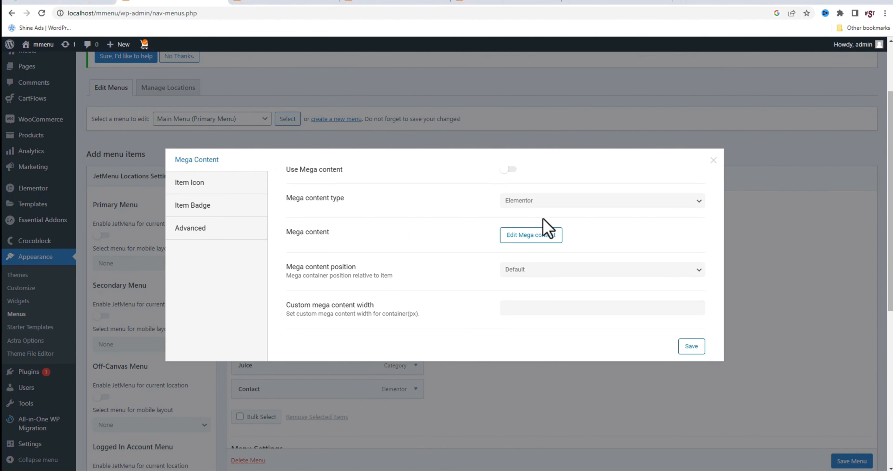
click(510, 170)
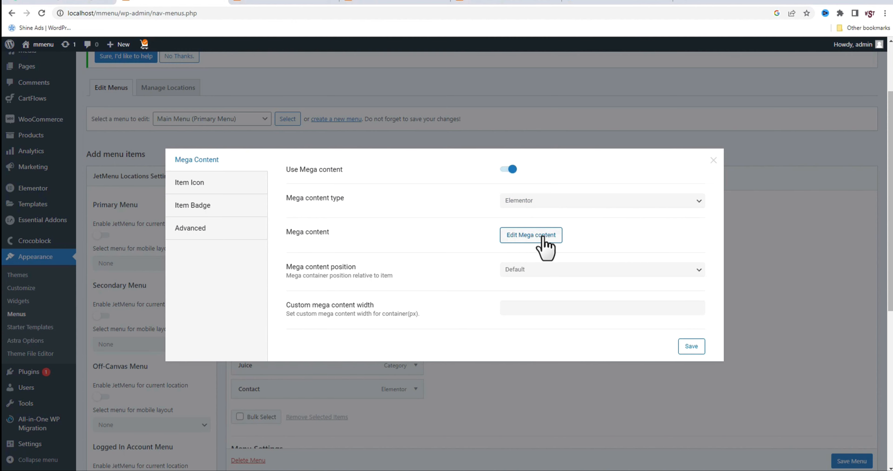
click(514, 239)
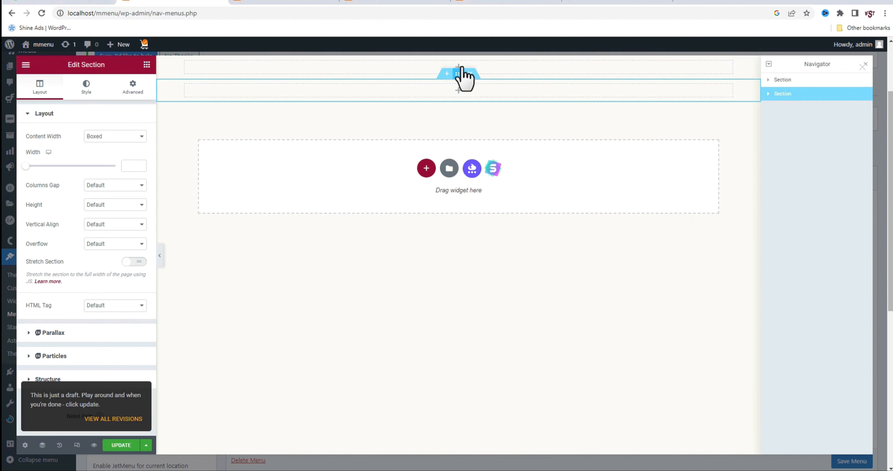
Clear the empty sections from the canvas and add a new single-column section
click(370, 123)
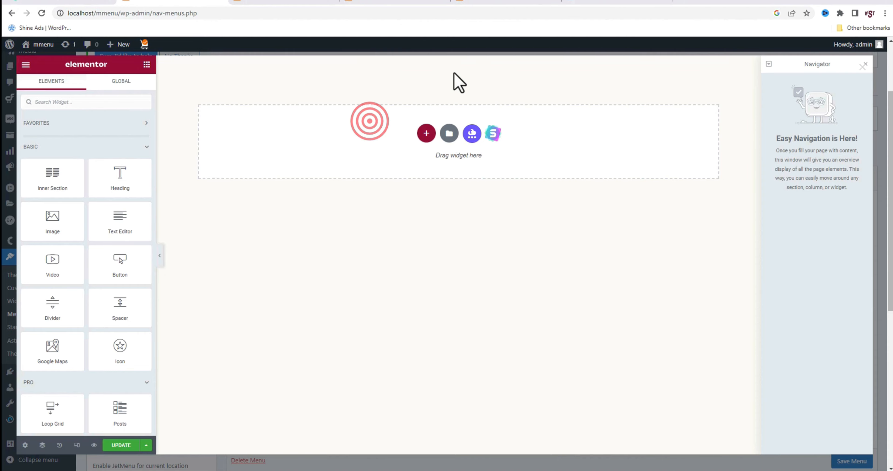
click(426, 134)
click(347, 166)
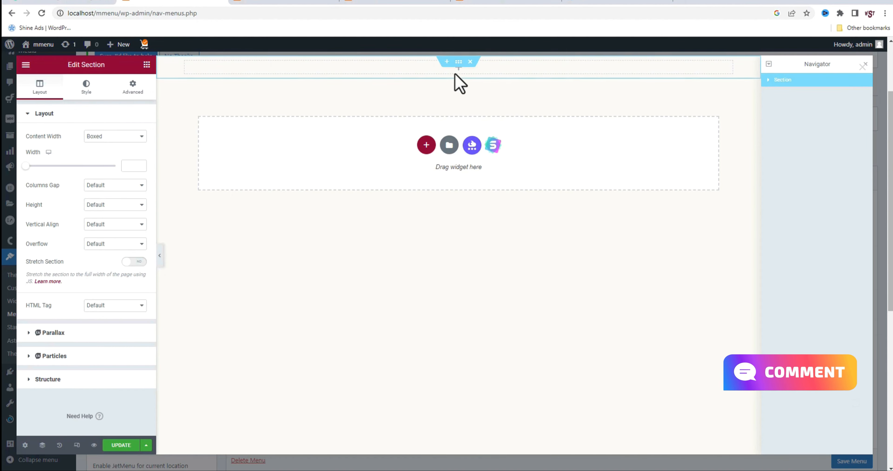
Find the Woo Product Carousel widget and place it in the new section
click(457, 66)
click(135, 104)
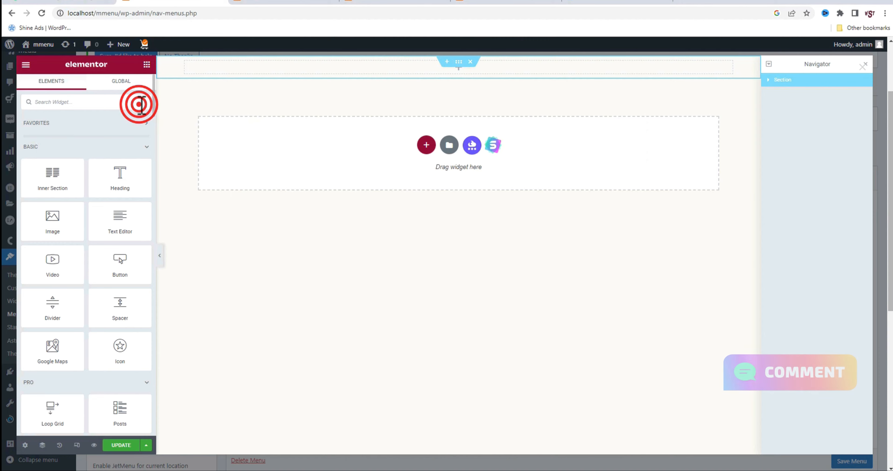
text(product c)
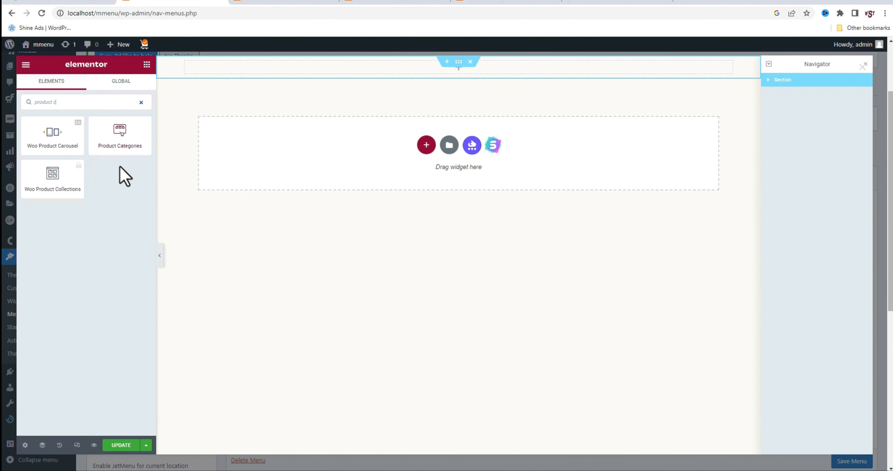
drag(60, 139, 357, 69)
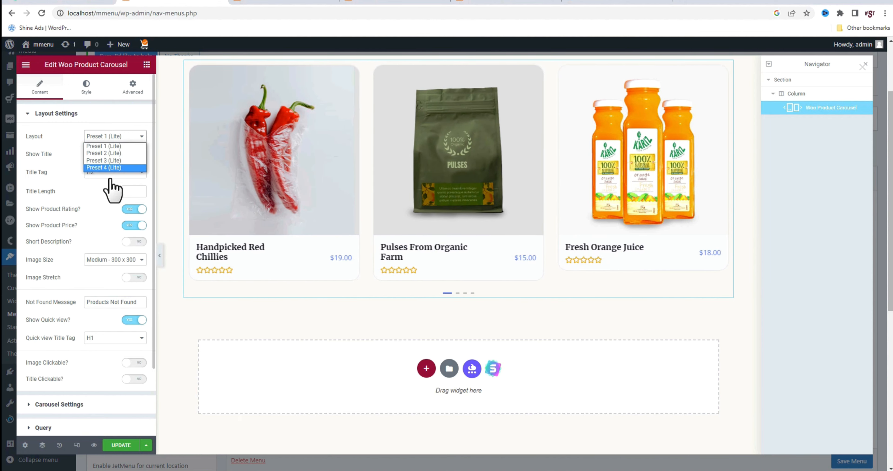
Try the Preset 3 (Lite) layout on the product carousel, then return it to Preset 1 (Lite)
click(108, 161)
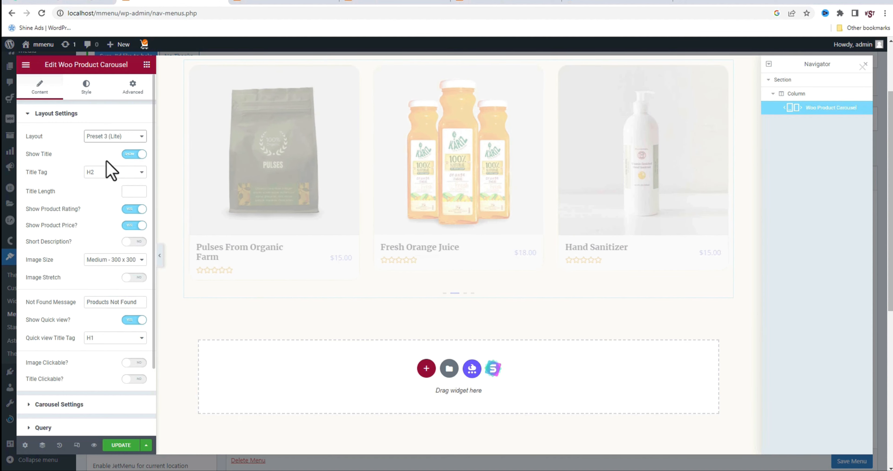
click(97, 135)
click(106, 146)
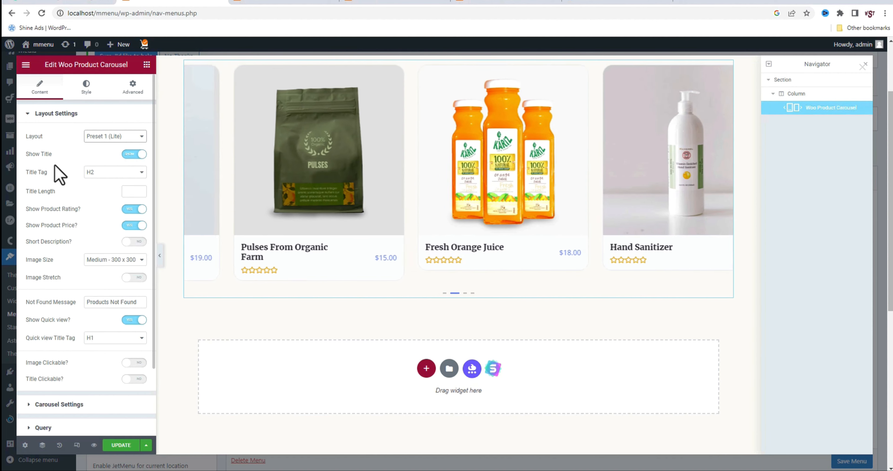
Keep the carousel's Slide effect and set its visible products on desktop to 4
click(68, 404)
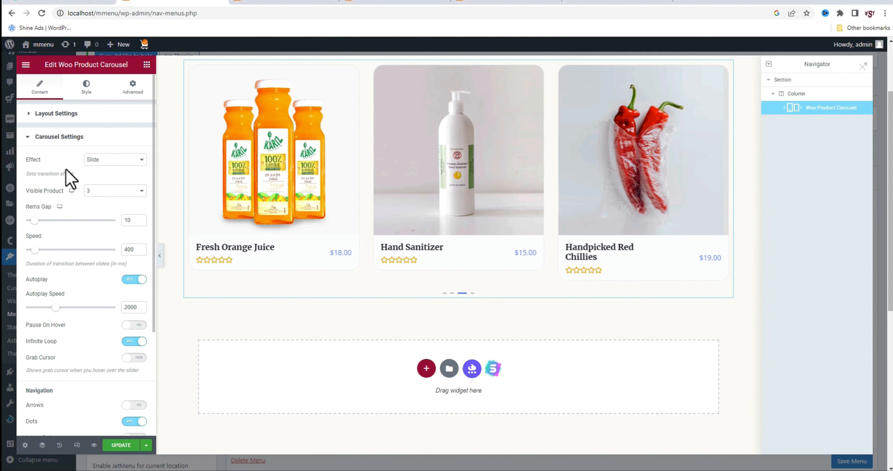
click(119, 160)
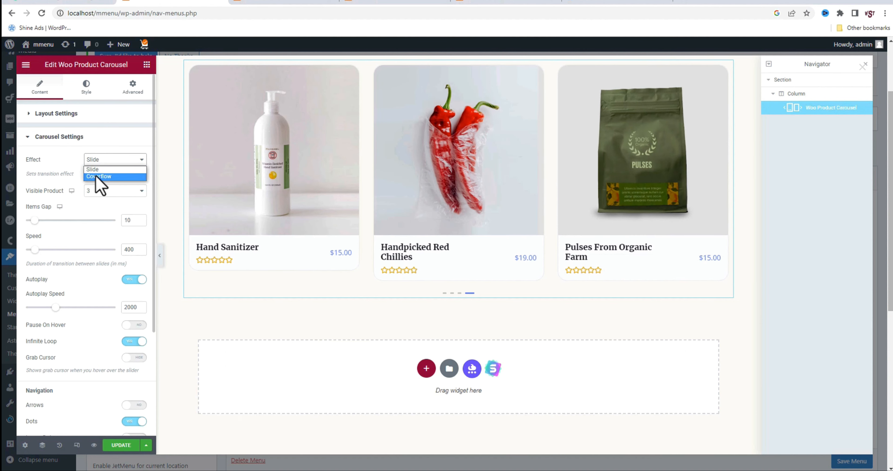
click(111, 169)
click(118, 191)
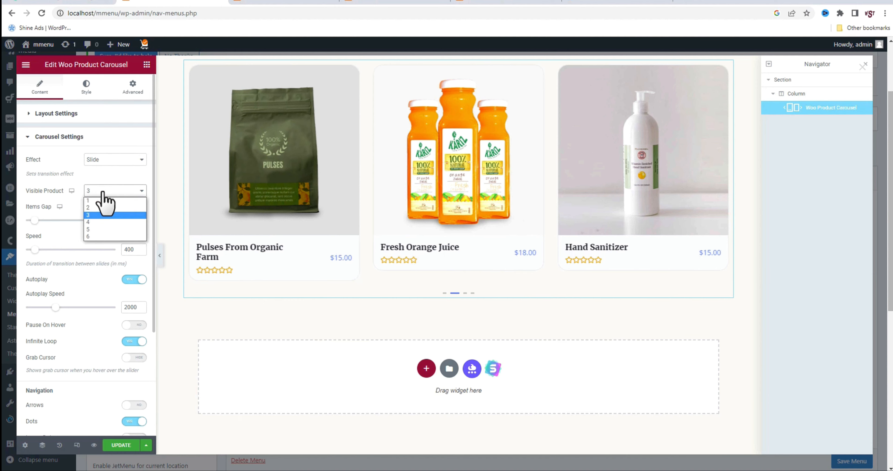
click(92, 222)
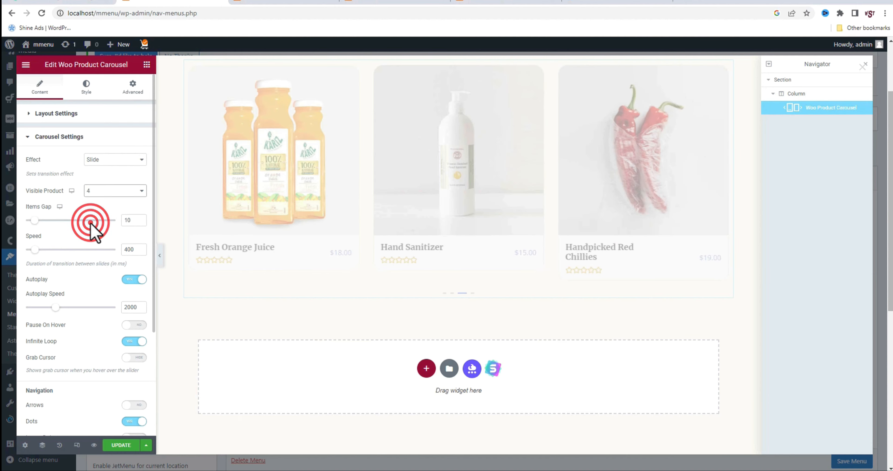
Try 2 visible products in the carousel's mobile view, set it back to 1 and return to the desktop view
click(72, 193)
click(66, 201)
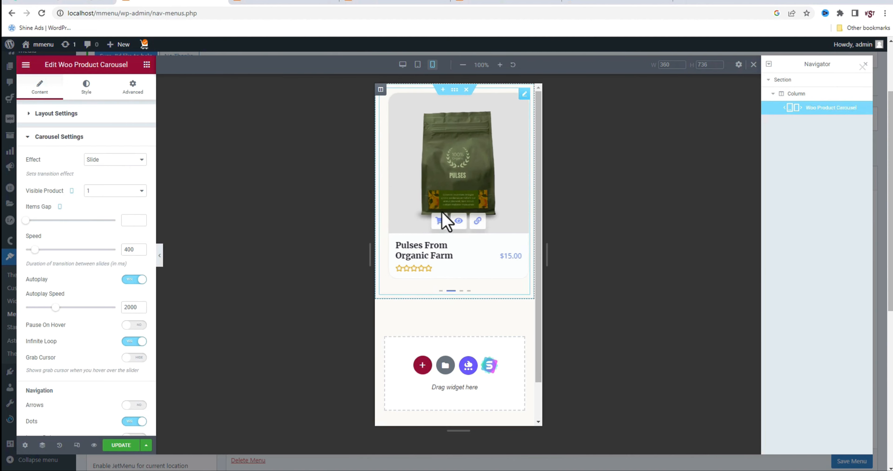
click(123, 191)
click(116, 204)
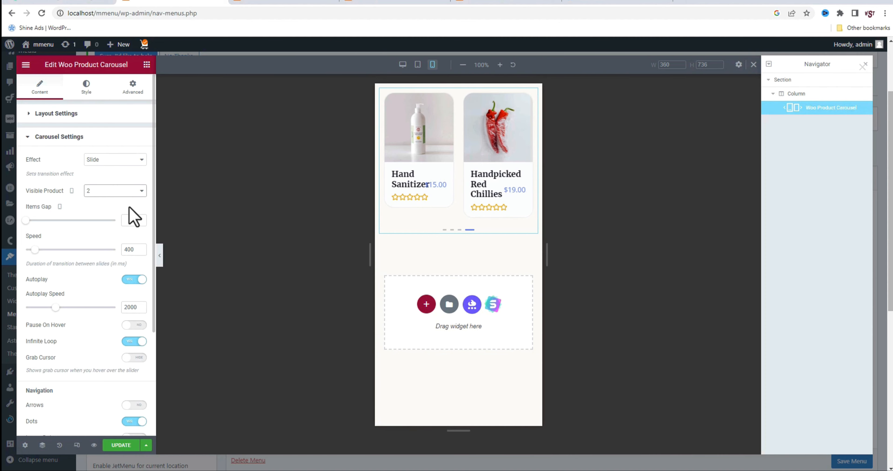
click(127, 192)
click(97, 201)
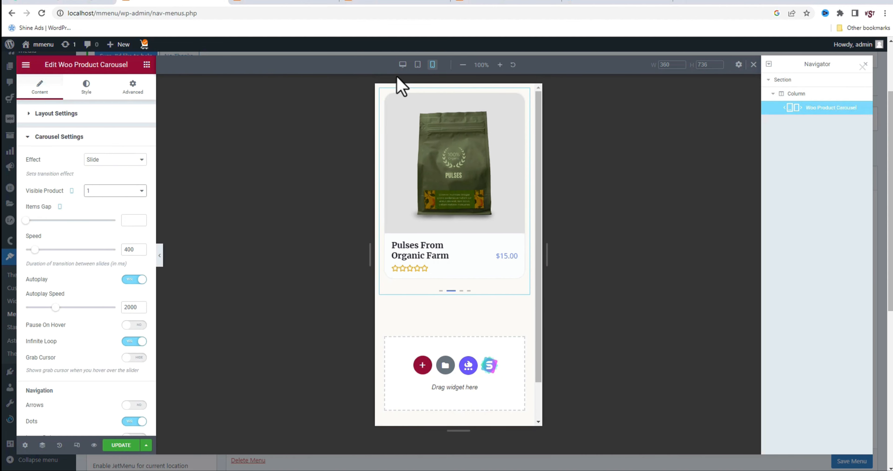
click(402, 65)
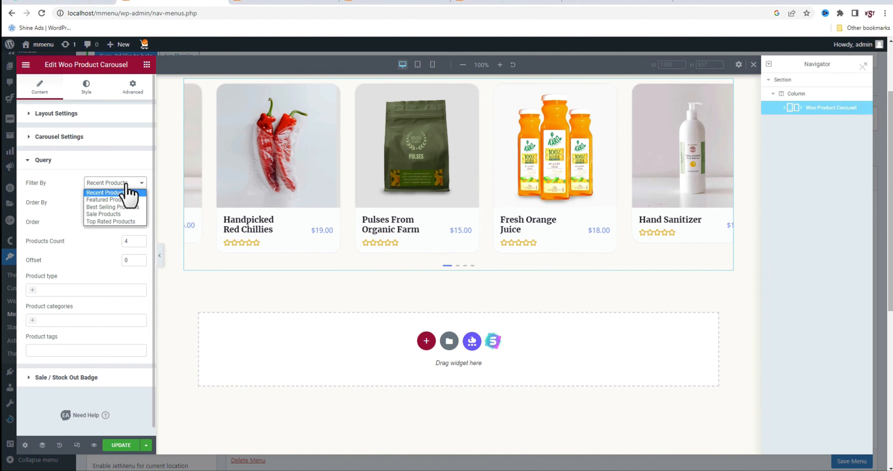
Query the carousel for Recent Products in the Health Care category and update the mega menu layout
click(126, 192)
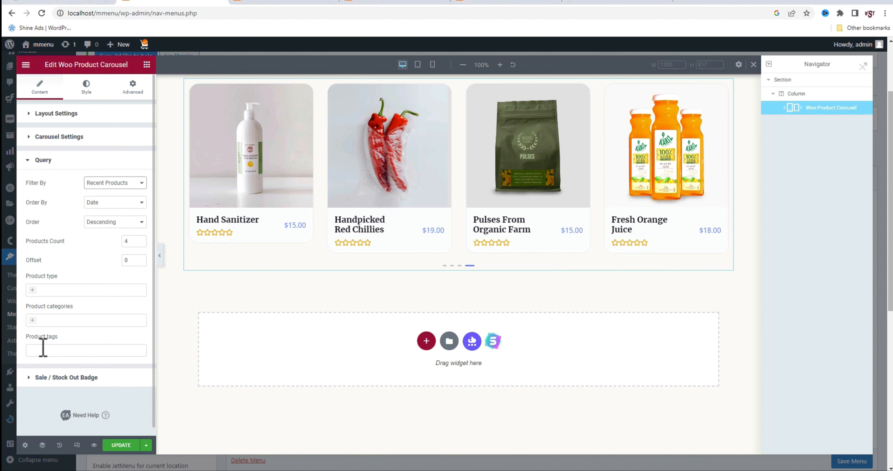
click(35, 320)
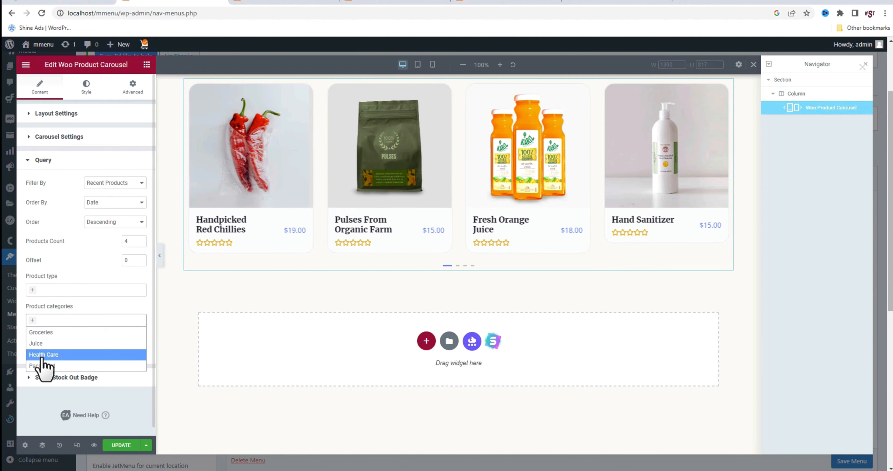
click(43, 355)
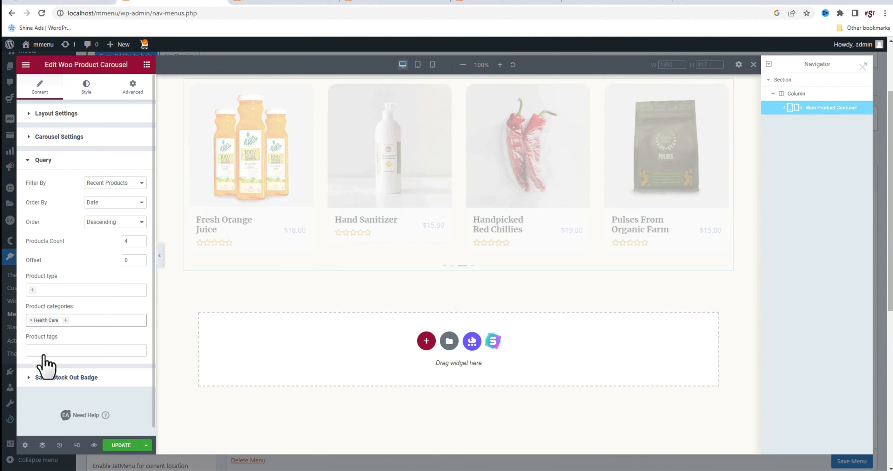
click(118, 446)
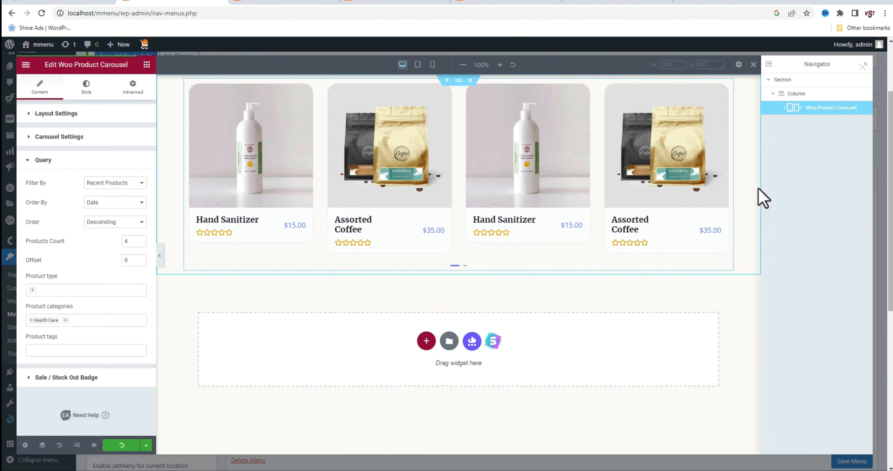
Leave the mega content editor, save the Health Care item settings and save the Main Menu
click(863, 67)
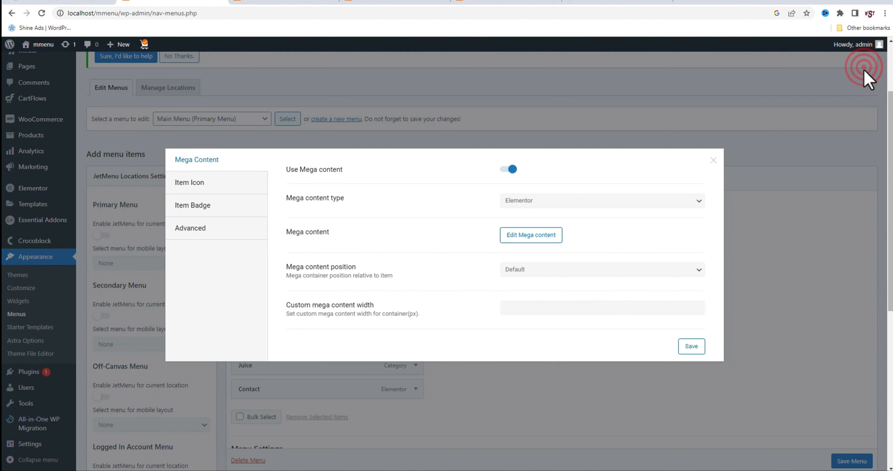
click(695, 346)
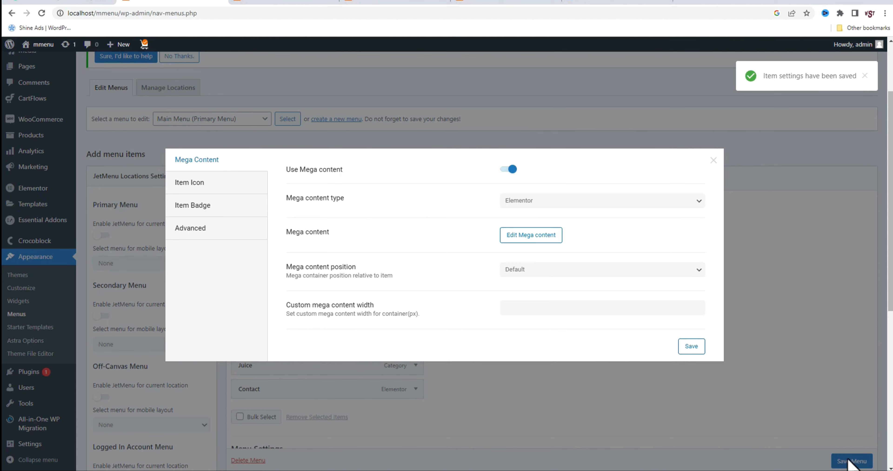
click(714, 161)
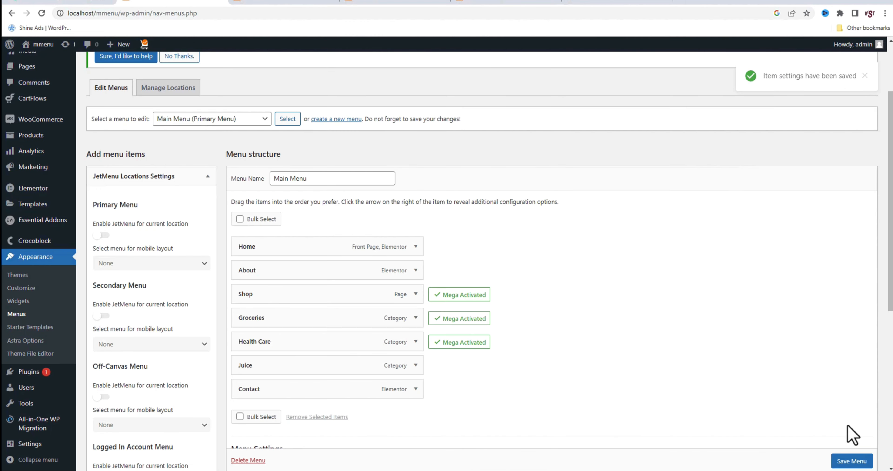
click(851, 461)
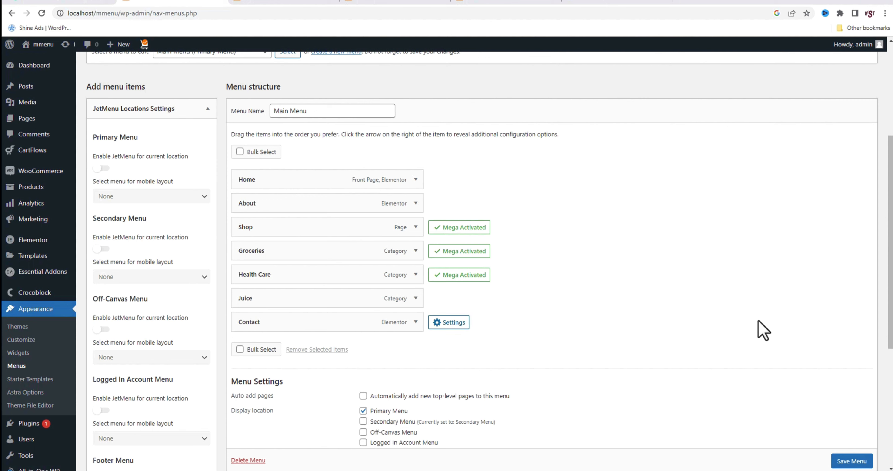
Save the Main Menu and start a new Header template in the Elementor Theme Builder
click(846, 459)
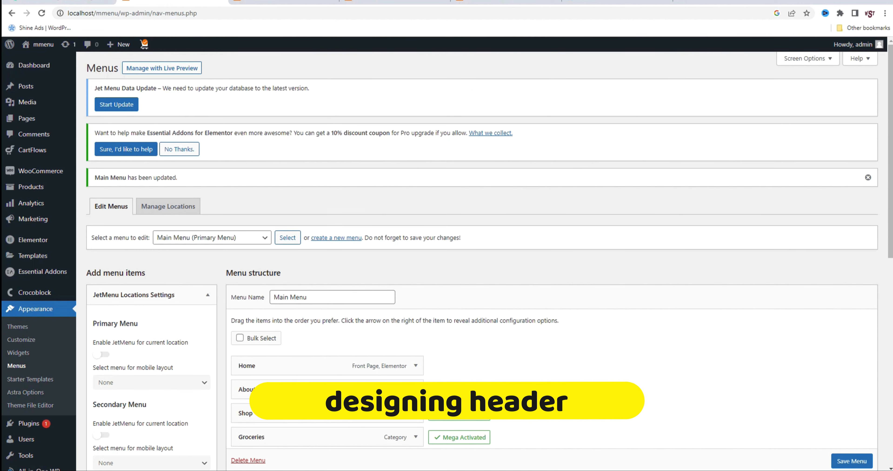
mouse_move(40, 256)
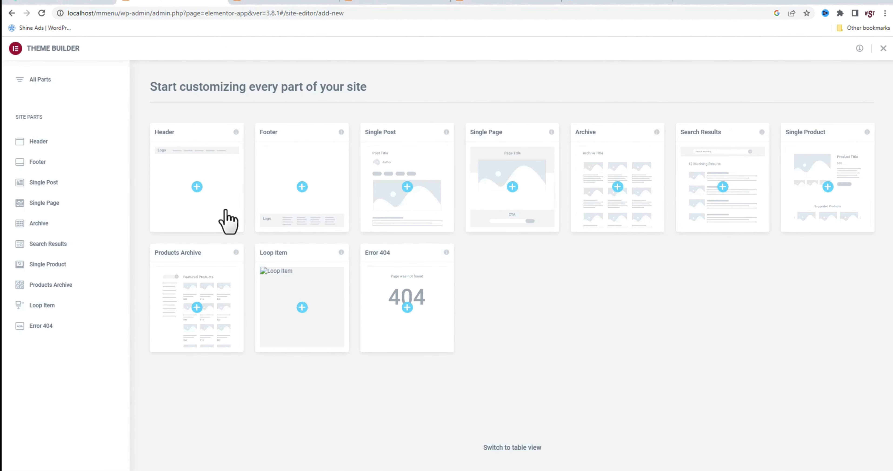
click(197, 188)
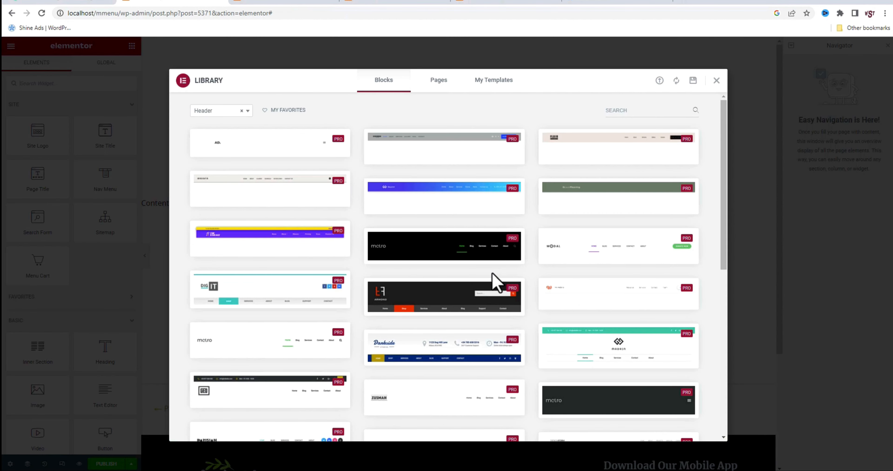
Browse the premade header blocks in the template library and close it without inserting one
scroll(371, 285, down, 4)
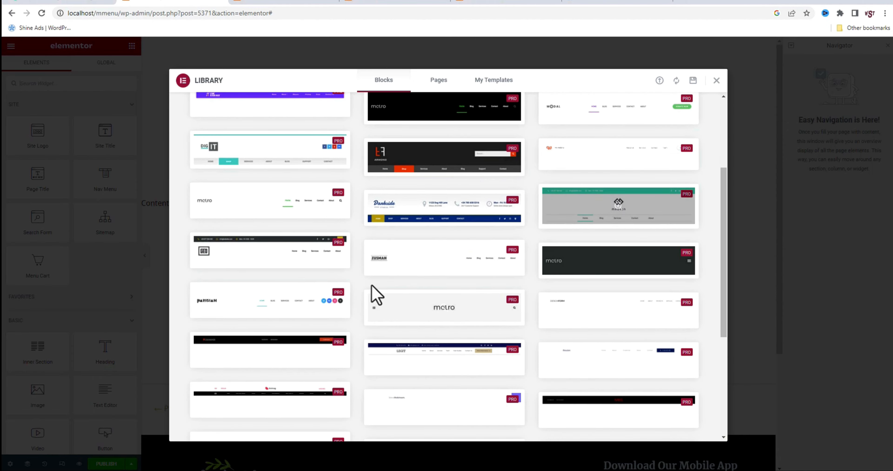
scroll(573, 322, down, 6)
scroll(554, 337, up, 8)
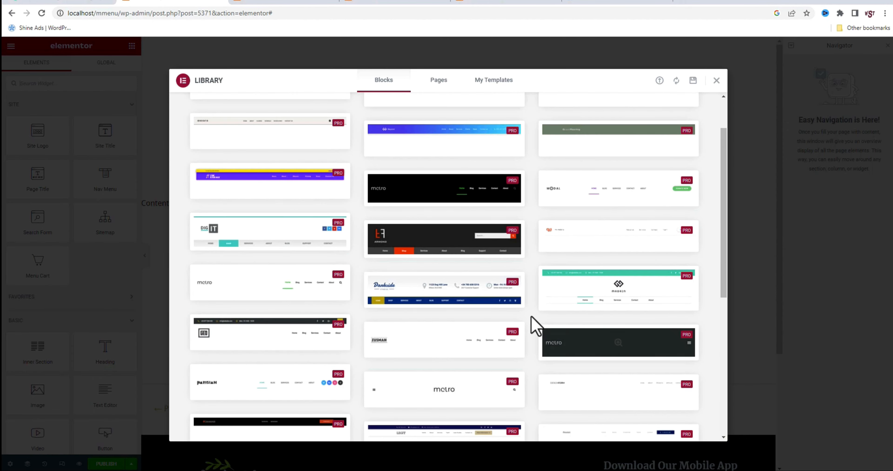
scroll(582, 372, up, 2)
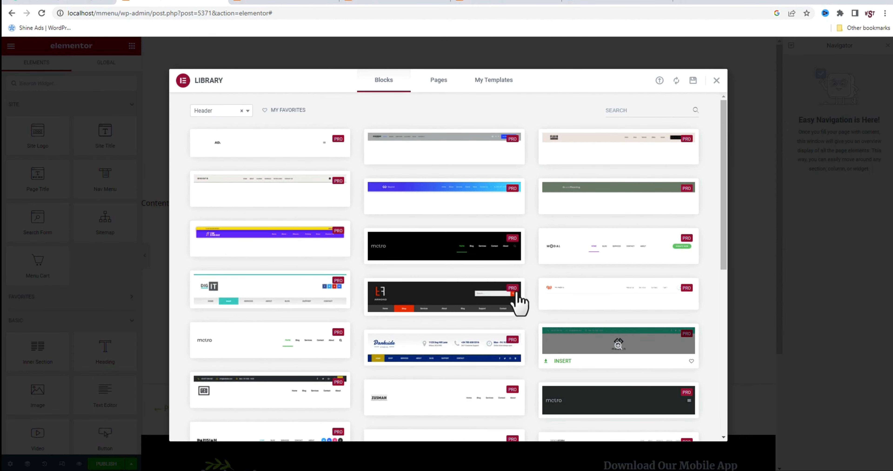
click(717, 81)
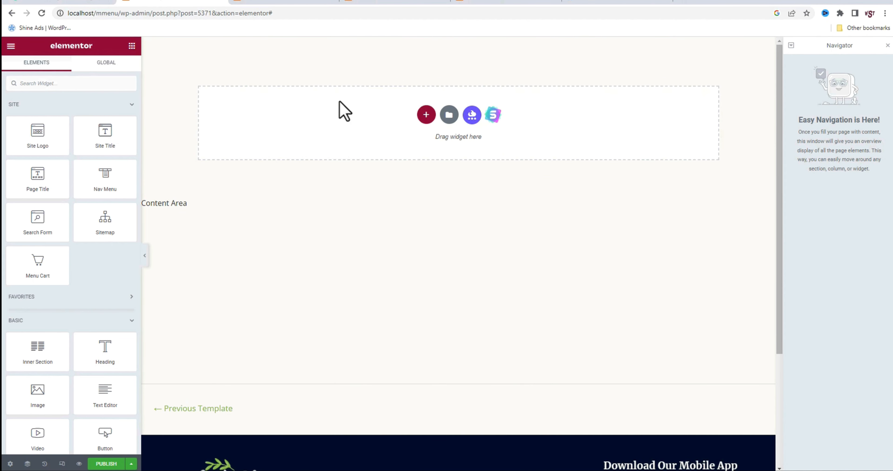
Add a three-column section to the header template and narrow its first column
click(427, 115)
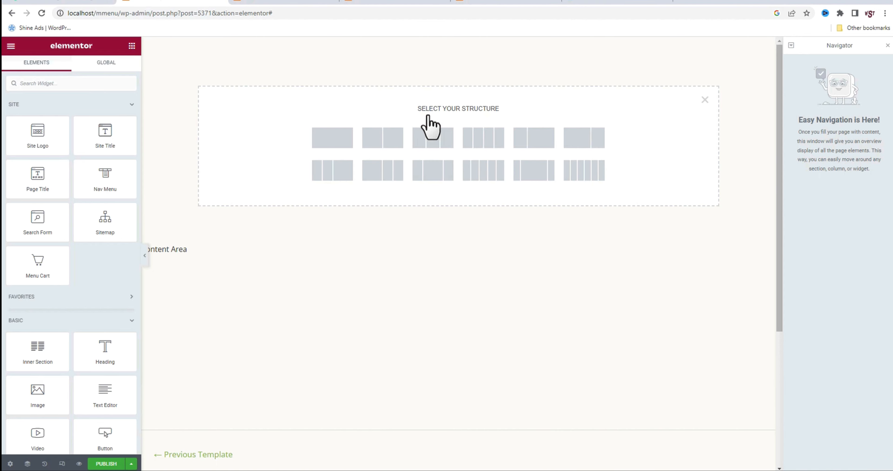
click(429, 138)
drag(367, 46, 267, 52)
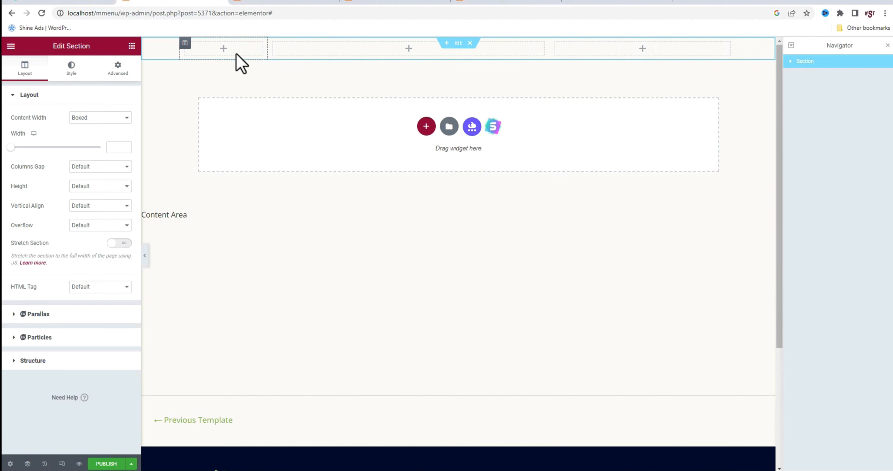
Place a Site Logo widget in the header's first column and set the logo width to 51%
click(223, 49)
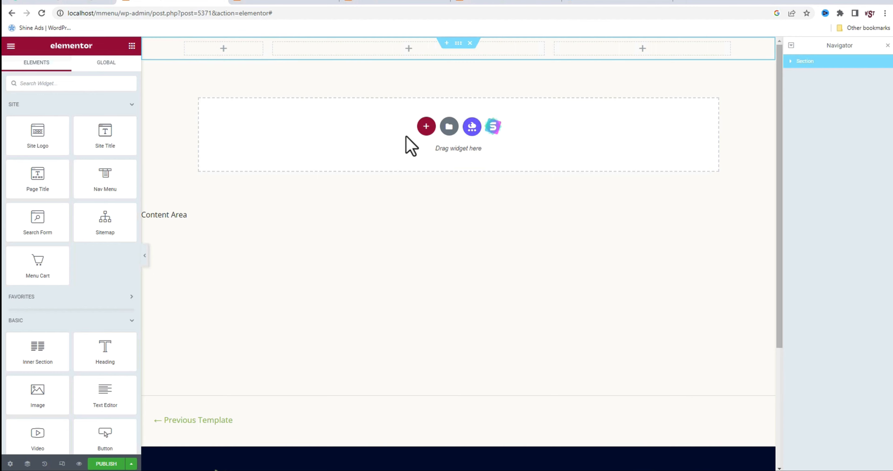
click(226, 49)
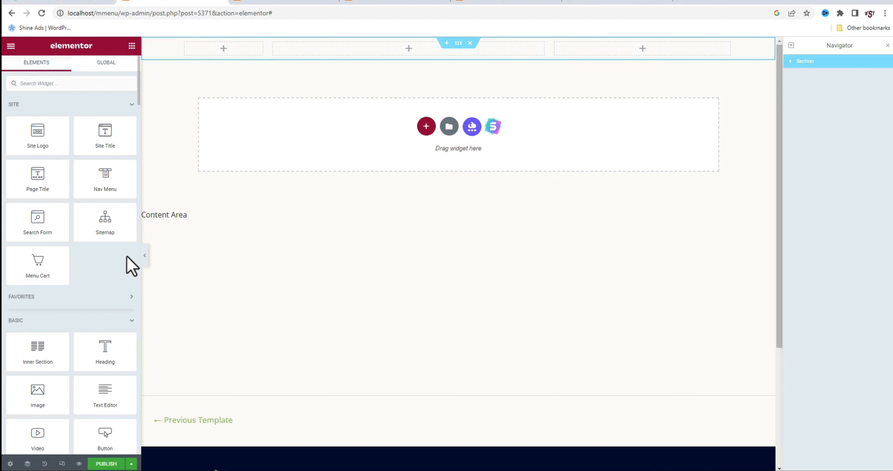
drag(43, 135, 203, 55)
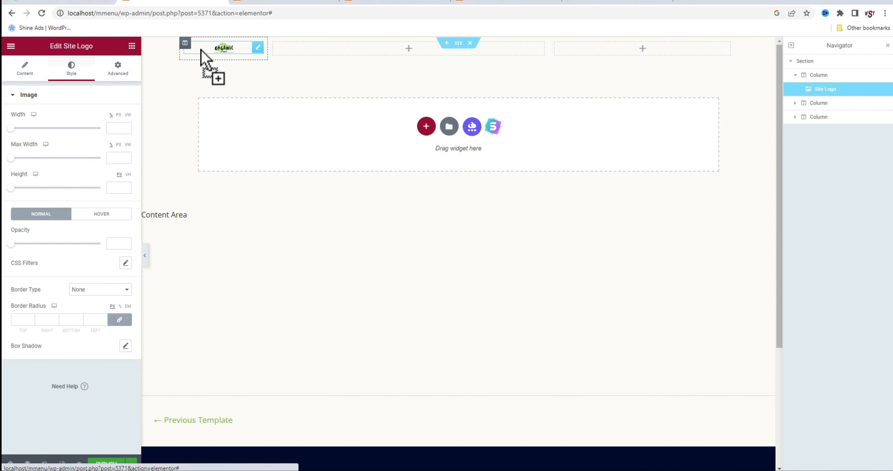
drag(11, 128, 55, 136)
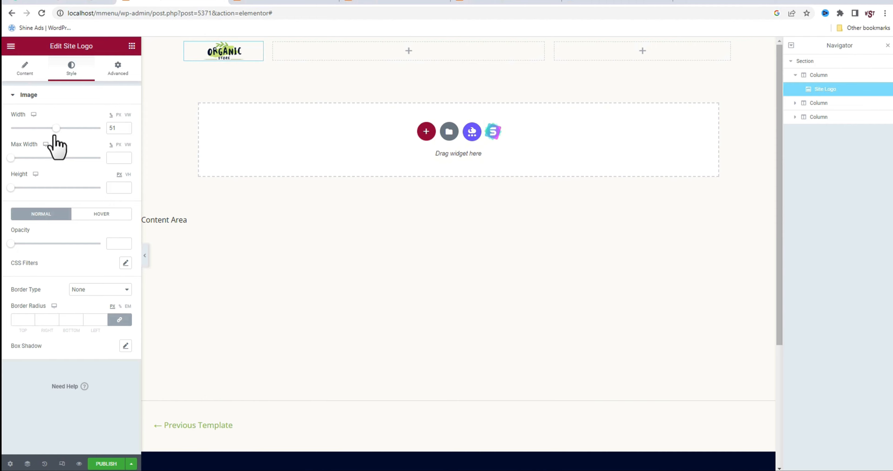
Set the header section's vertical alignment to Middle and widen its middle column at the expense of the third
click(803, 62)
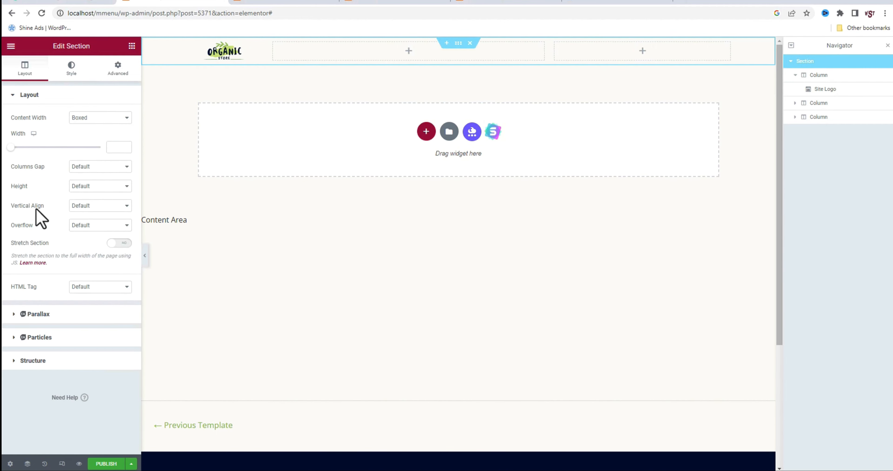
click(106, 205)
click(94, 230)
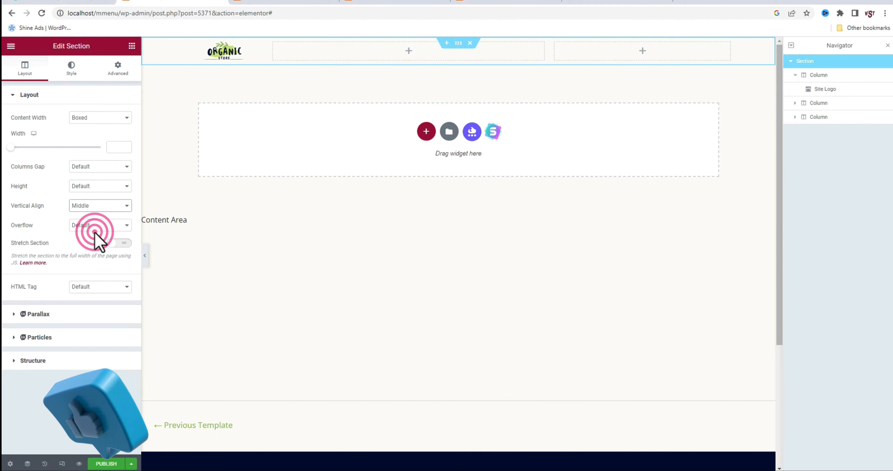
drag(563, 52, 653, 52)
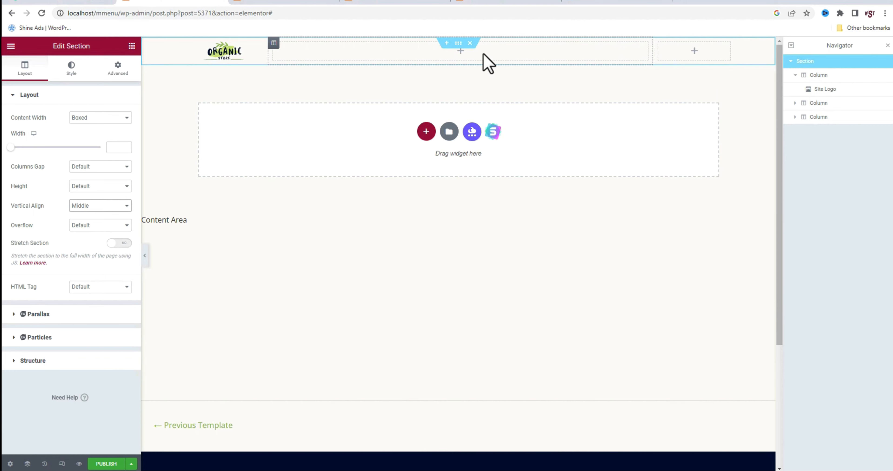
Add the horizontal Mega Menu widget to the middle column and assign Main Menu to it
click(460, 52)
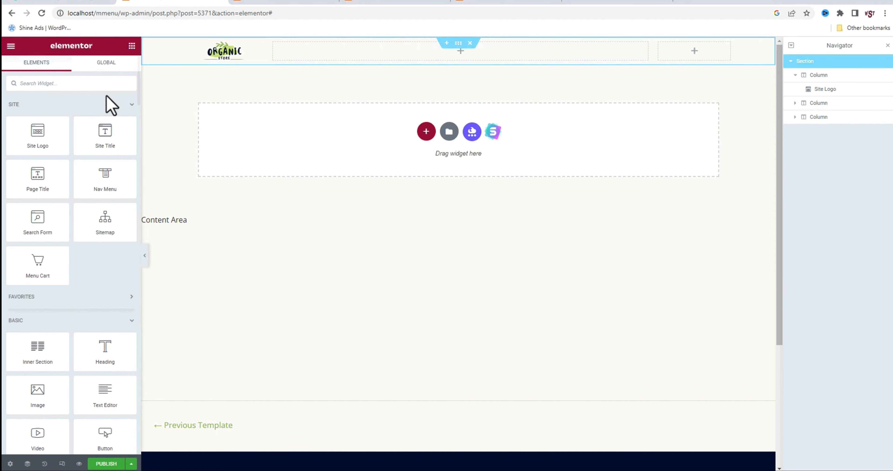
click(83, 85)
text(M)
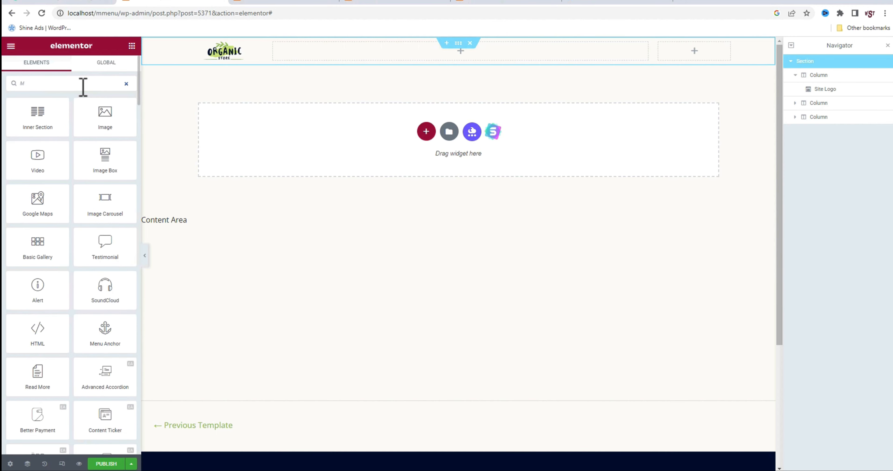
text(EG)
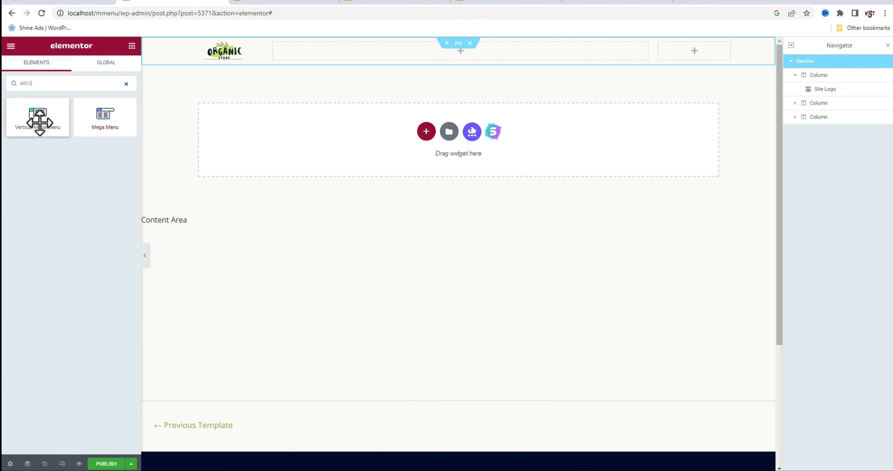
drag(104, 128, 363, 66)
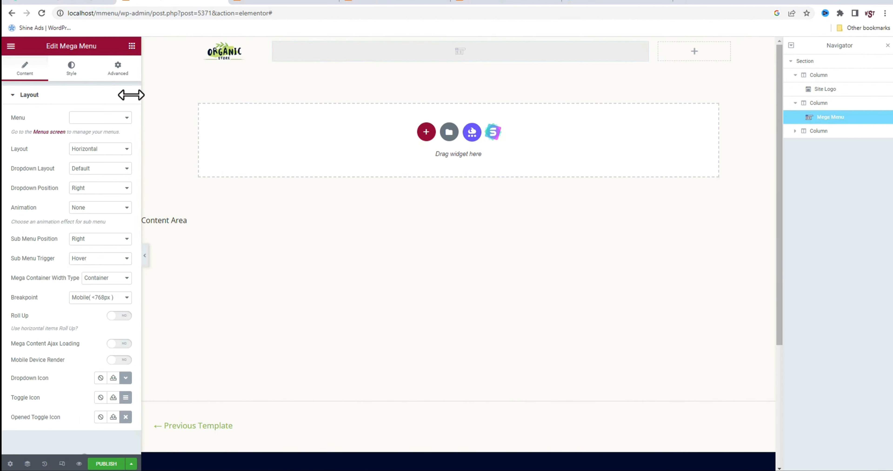
click(101, 118)
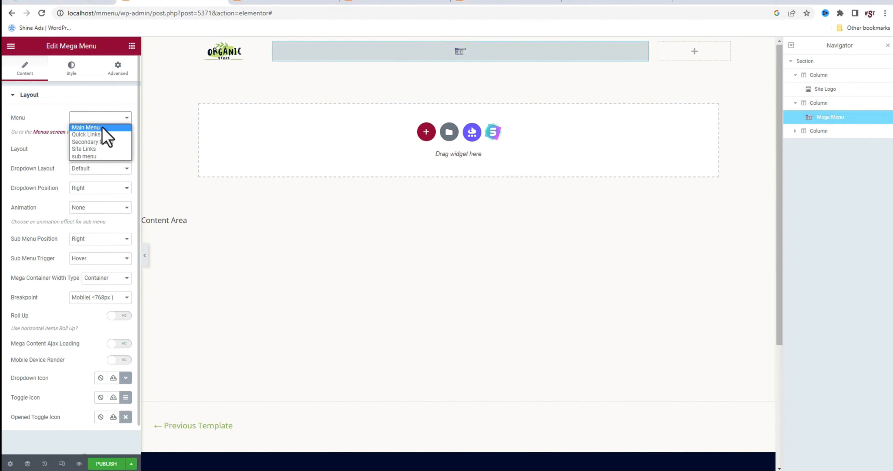
click(102, 127)
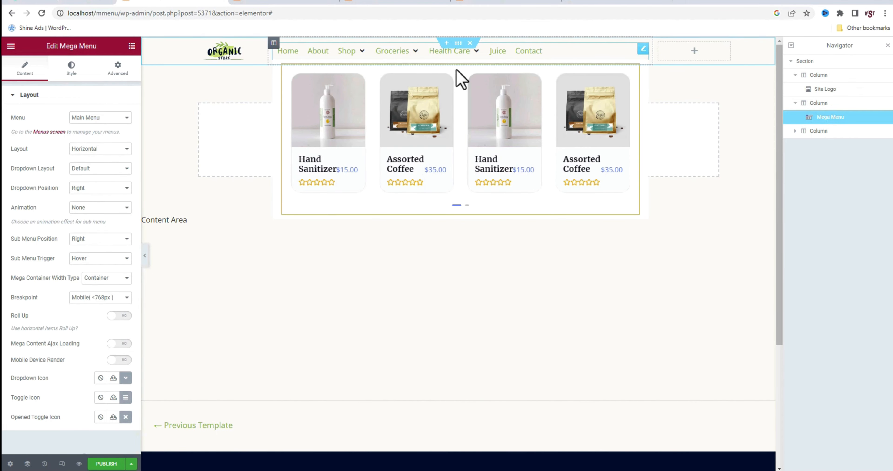
Try centre and right alignment for the mega menu's top-level items, and return them to left alignment
mouse_move(421, 55)
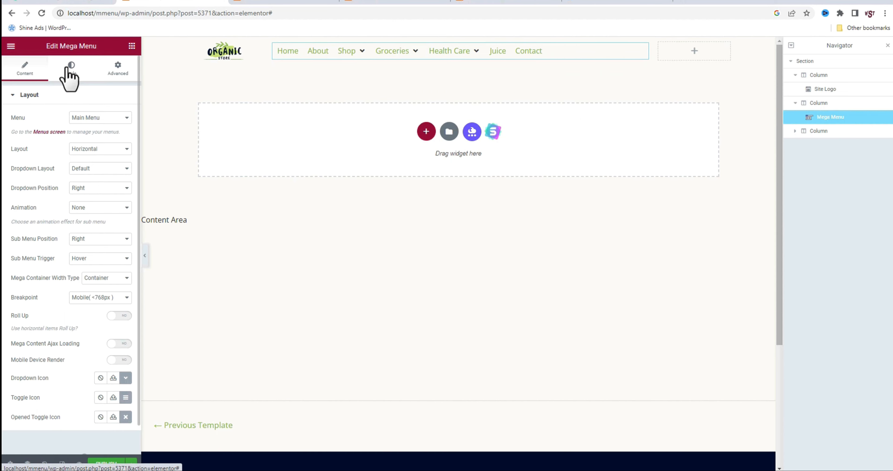
click(70, 67)
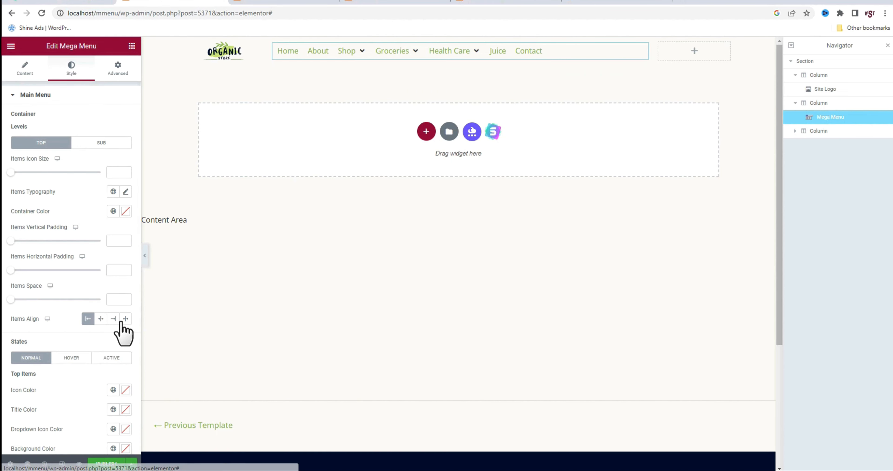
click(101, 319)
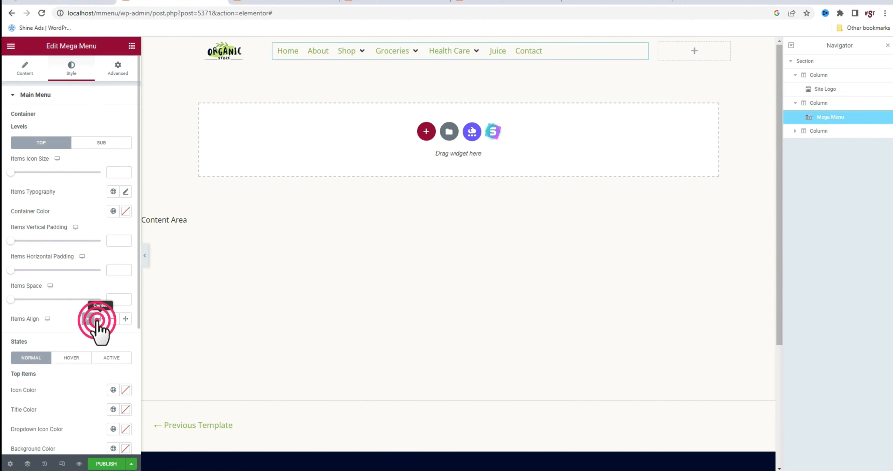
click(113, 319)
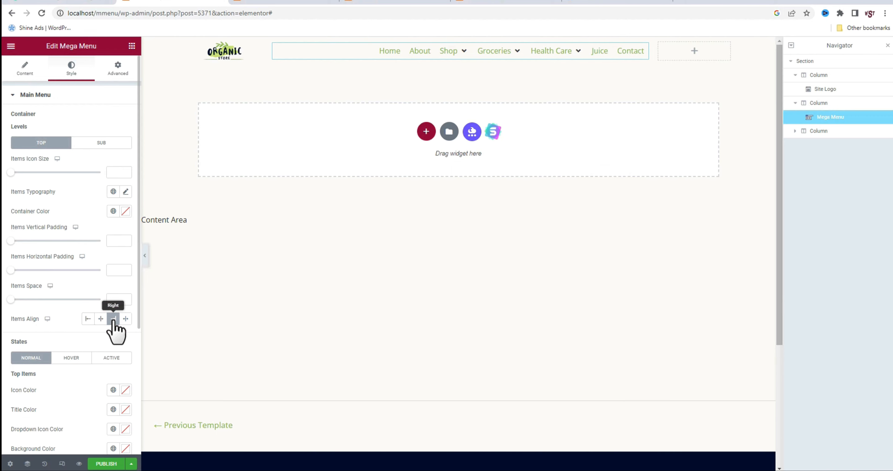
click(88, 319)
Set the normal-state title color of the mega menu's top items to black, #000000
scroll(88, 319, down, 1)
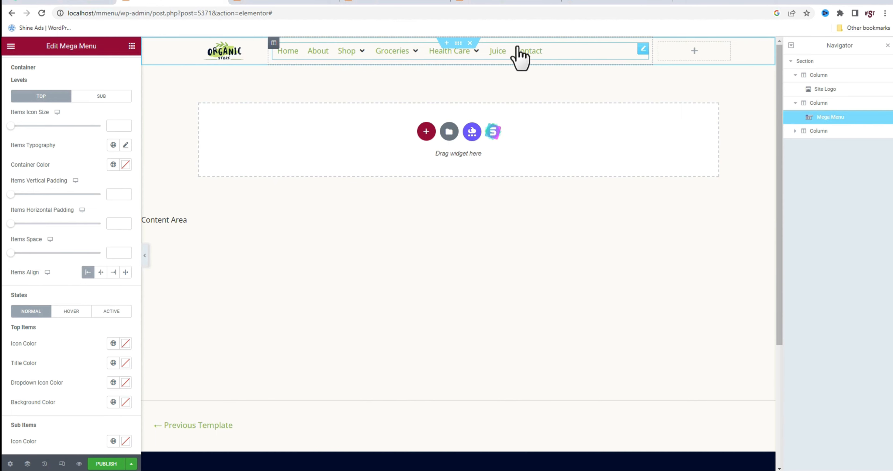
click(124, 364)
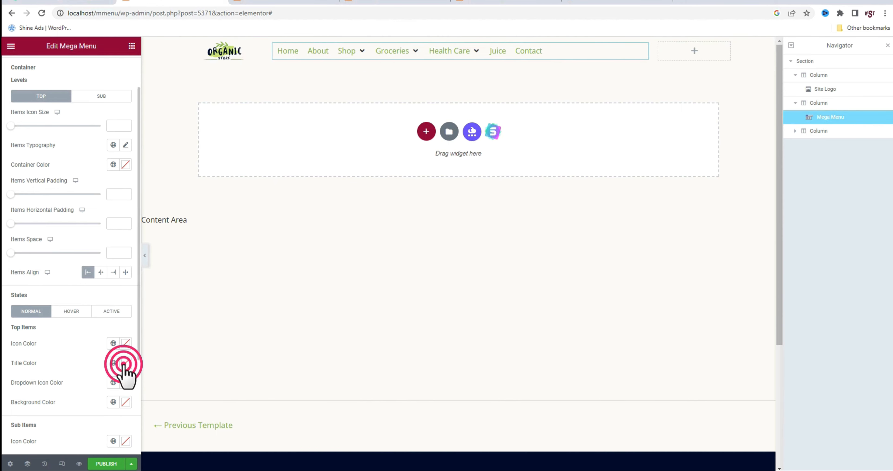
click(88, 264)
drag(86, 240, 50, 239)
drag(11, 319, 9, 320)
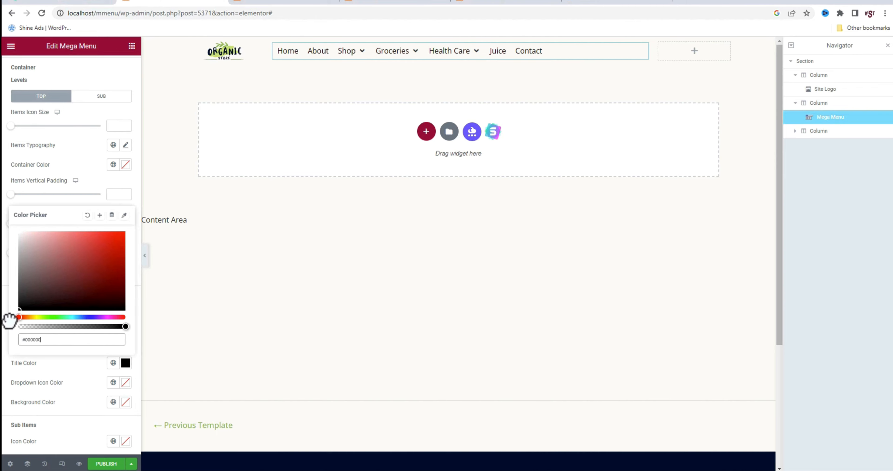
click(176, 301)
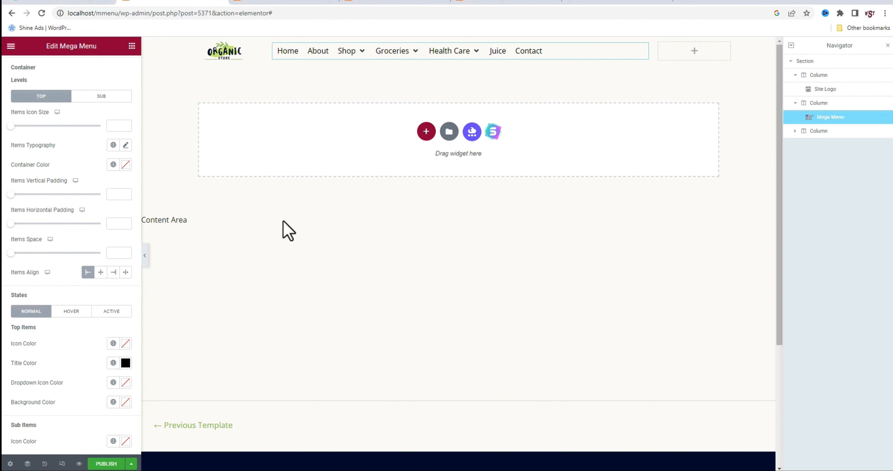
Set the hover-state title color of the mega menu's top items to light blue, #39A7FF
click(74, 313)
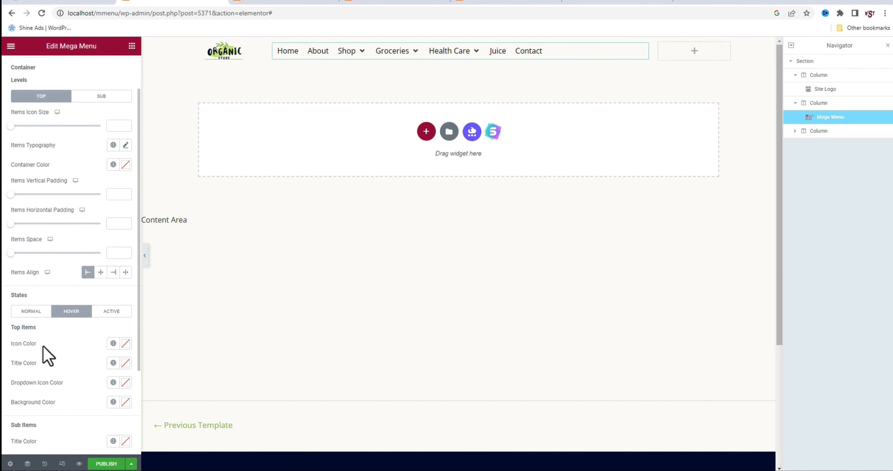
click(123, 362)
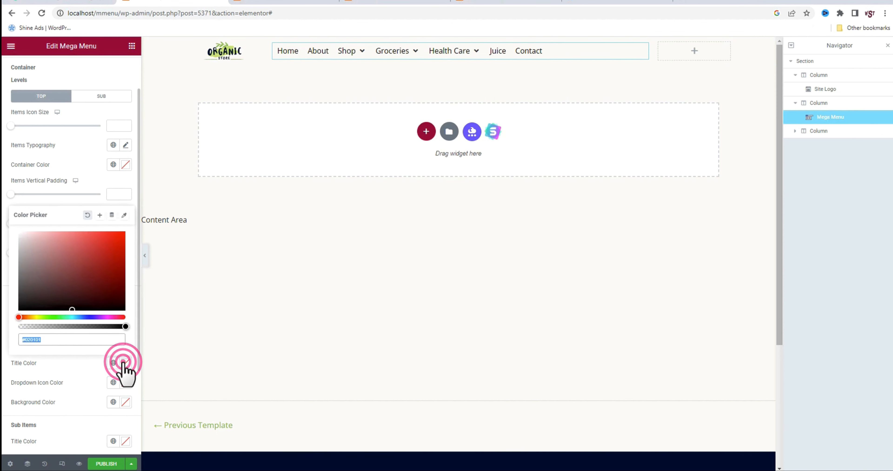
click(79, 317)
drag(89, 267, 101, 230)
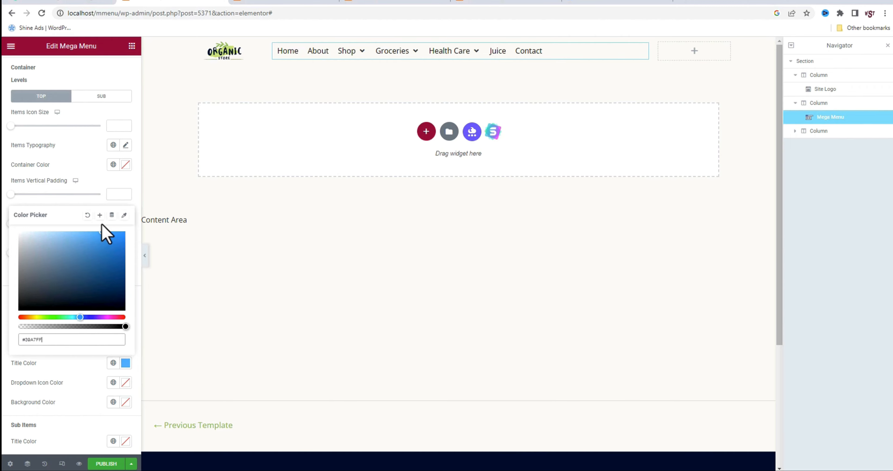
mouse_move(340, 50)
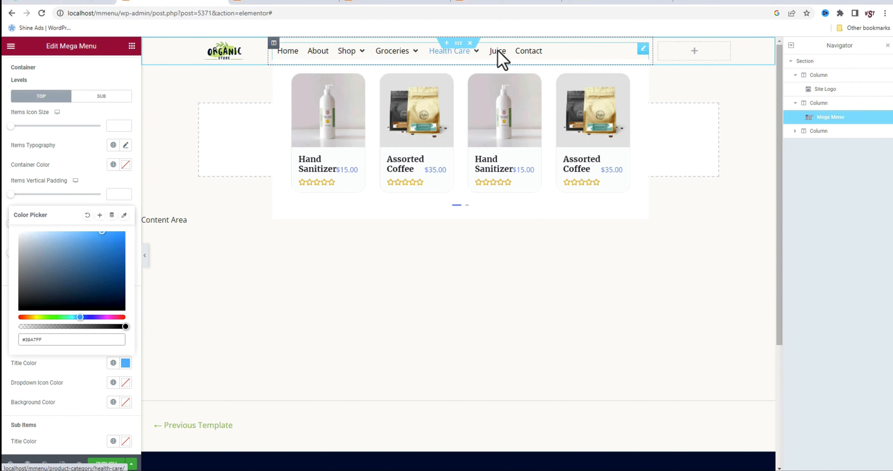
click(125, 363)
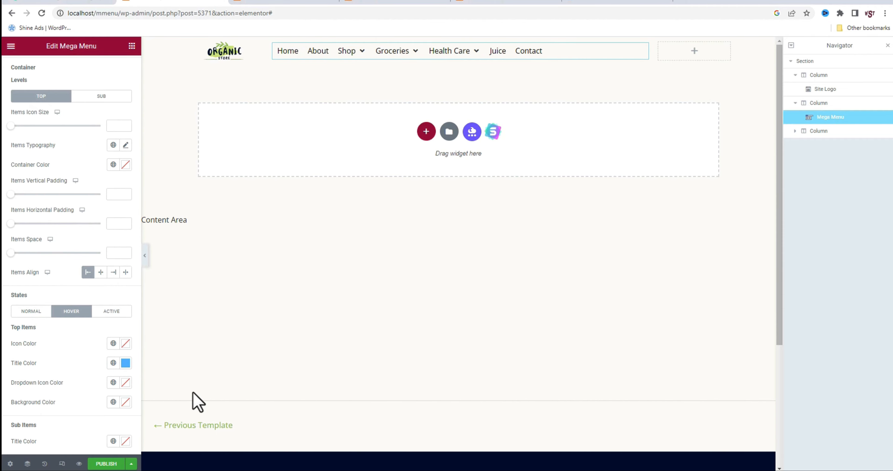
Set the typography weight of the mega menu's top-level items to 600 (Semi Bold)
scroll(104, 294, up, 1)
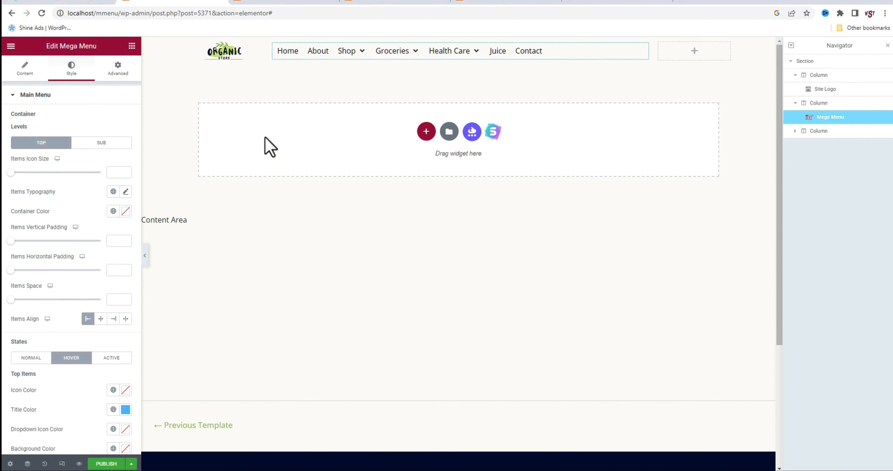
click(125, 192)
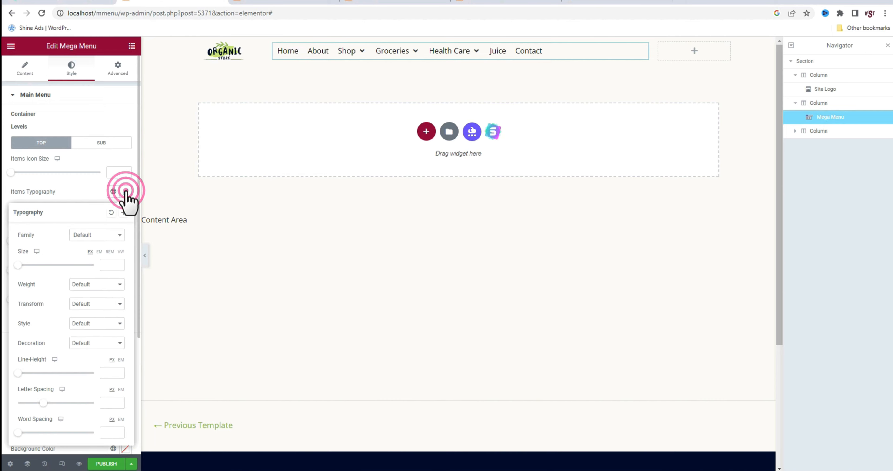
click(108, 286)
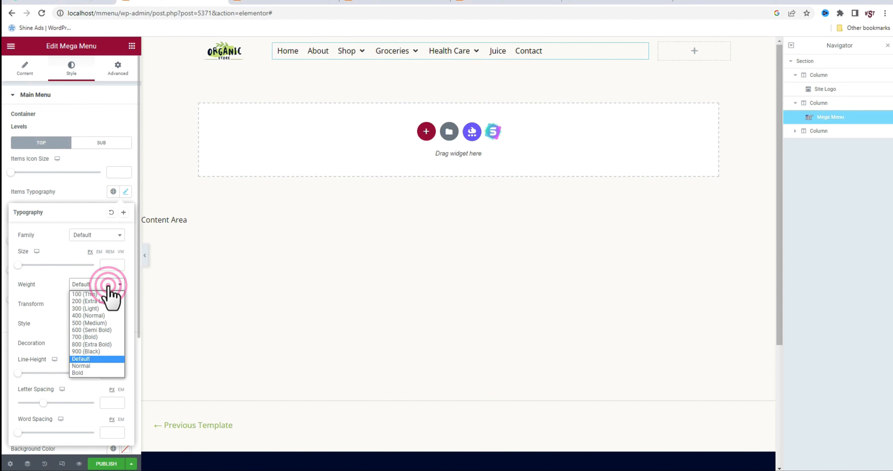
click(102, 330)
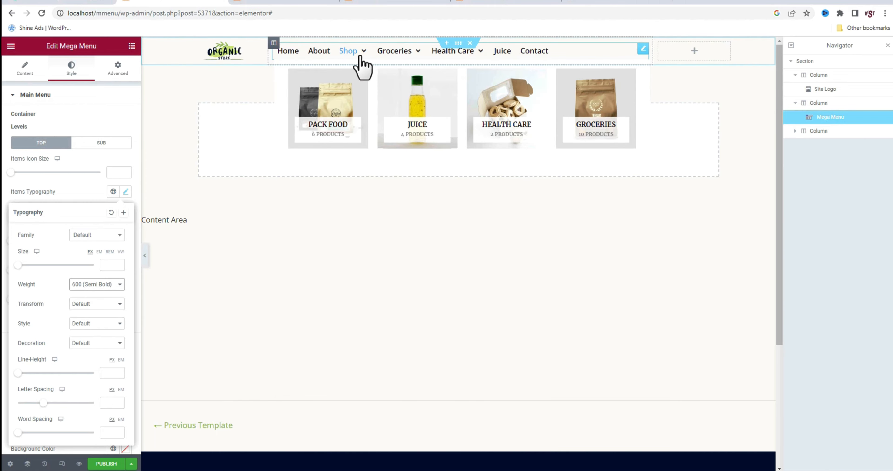
mouse_move(466, 51)
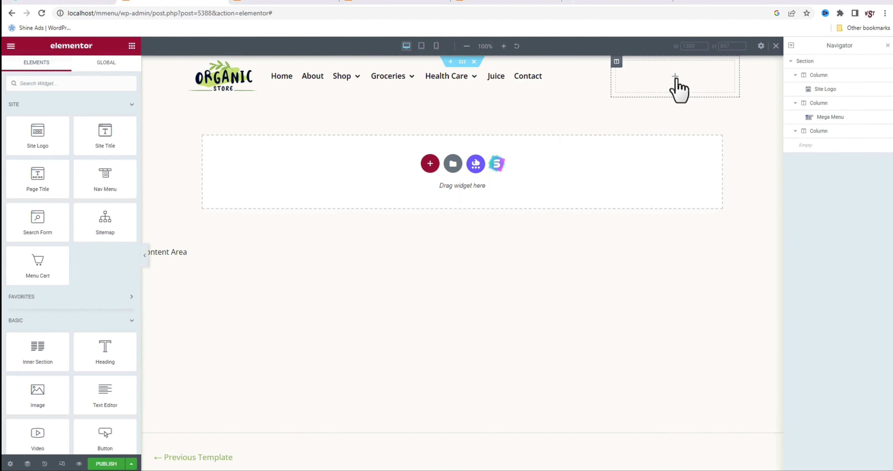
Add a Menu Cart widget to the empty third column and give it the Bag Light icon
click(675, 77)
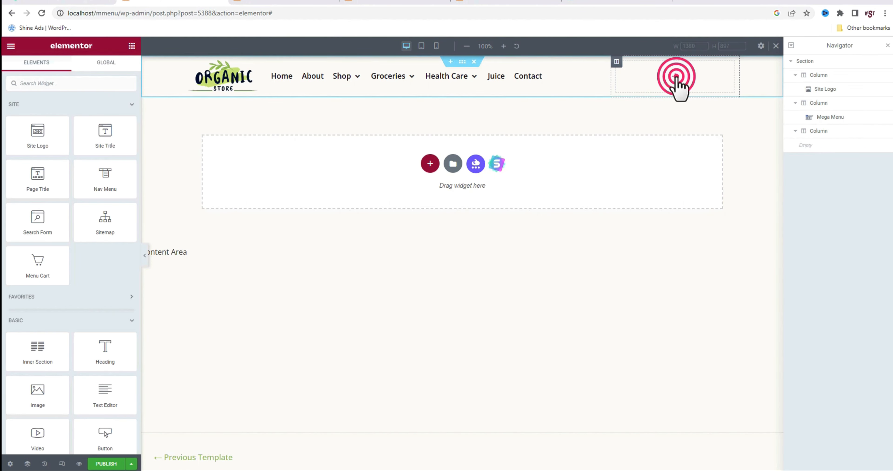
drag(40, 267, 661, 84)
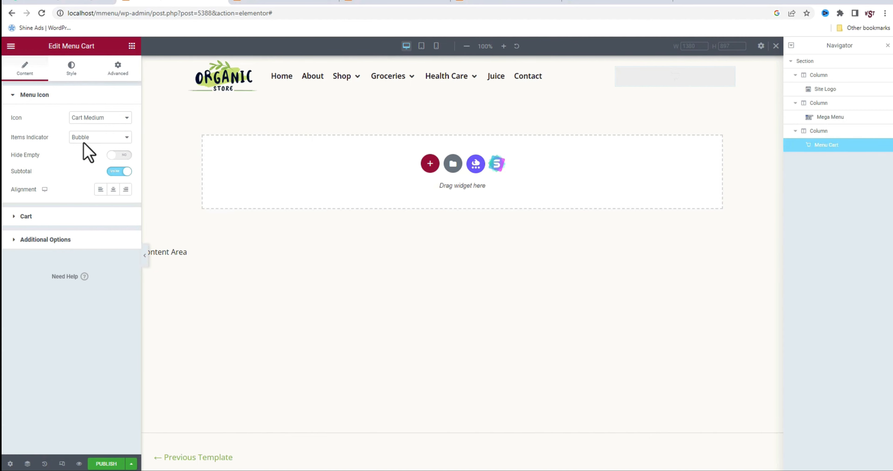
click(91, 119)
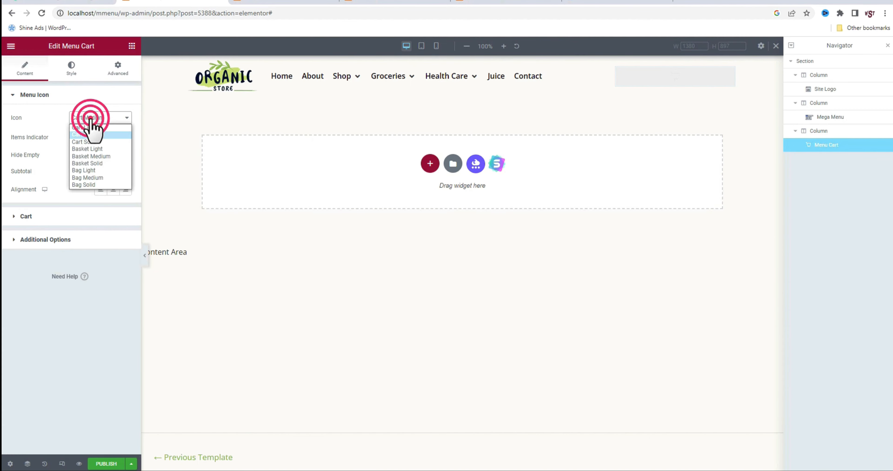
click(91, 171)
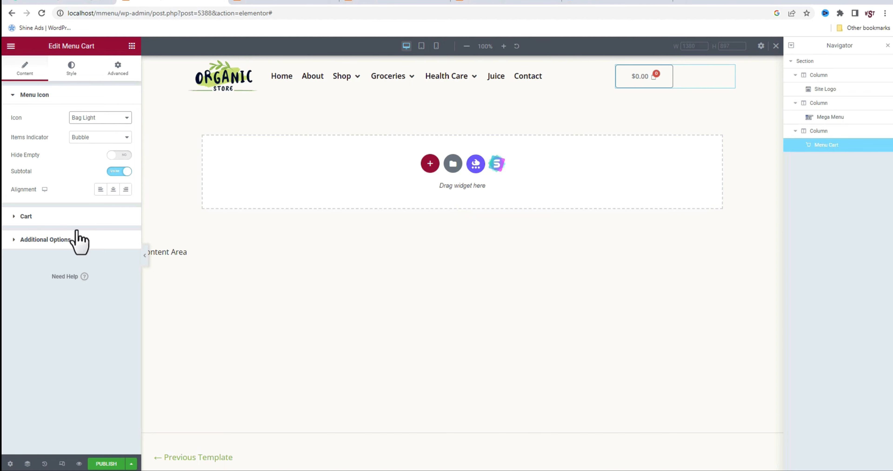
Align the menu cart to the right of its column and set its border width to 0
click(125, 189)
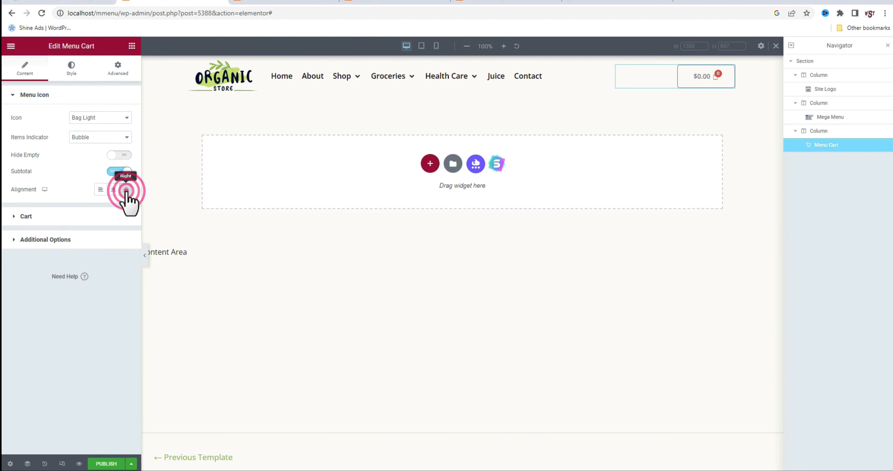
click(72, 77)
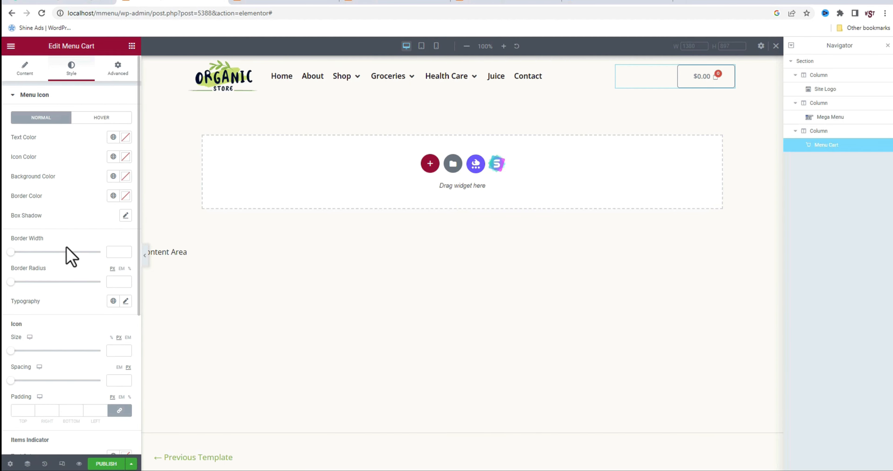
click(119, 252)
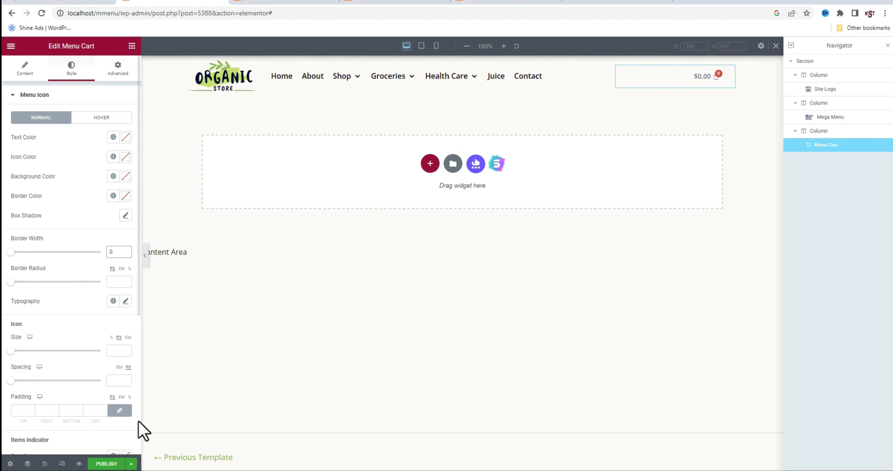
In the tablet preview, set the mega menu's breakpoint to Tablet (<1025px)
click(62, 464)
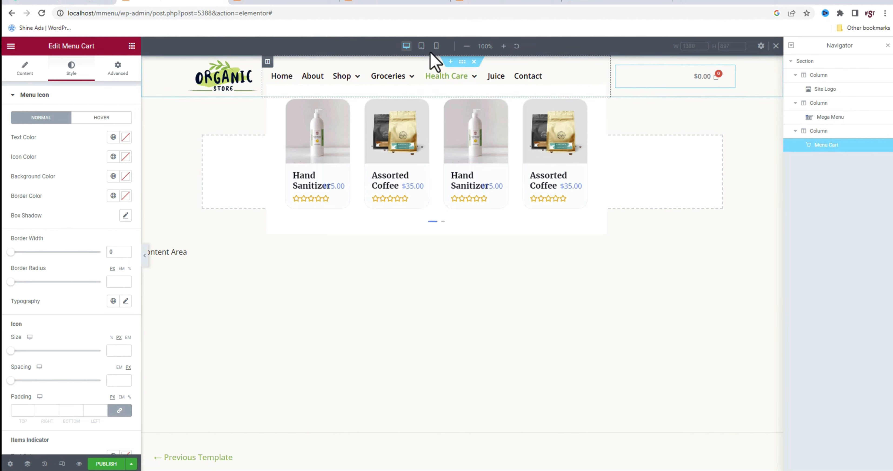
click(421, 46)
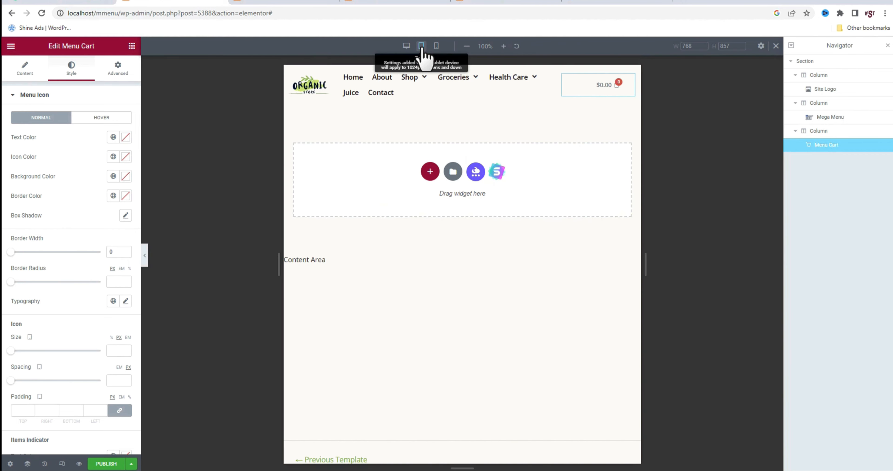
click(545, 76)
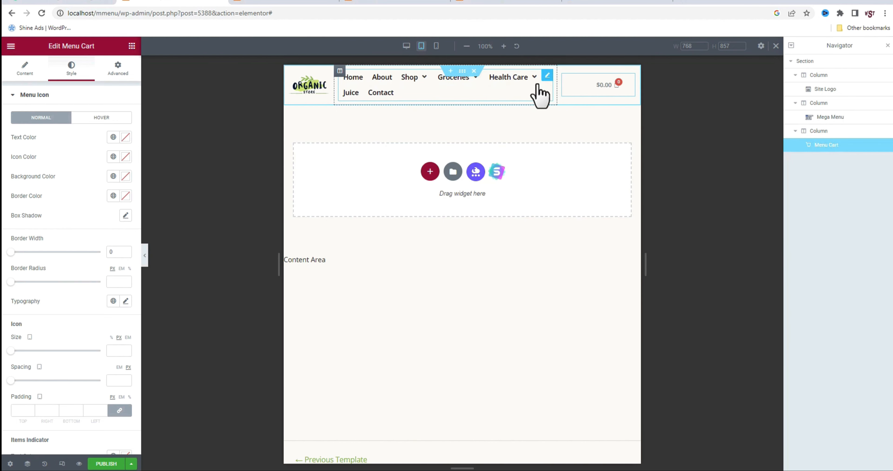
click(25, 68)
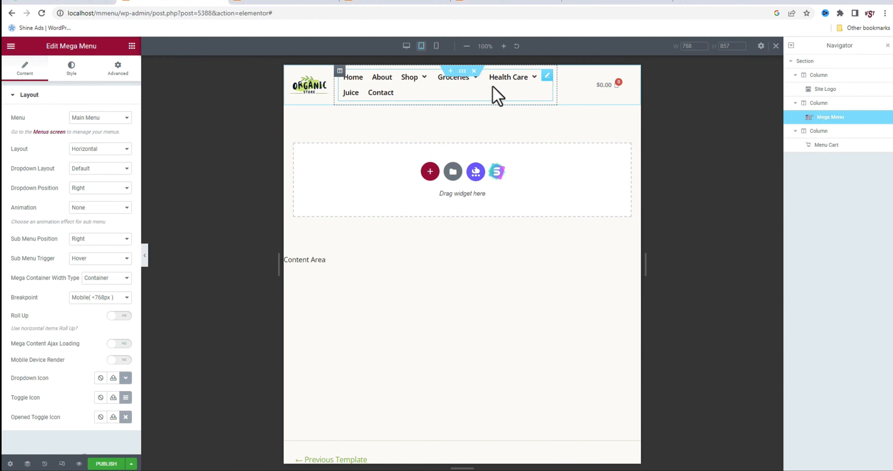
mouse_move(453, 77)
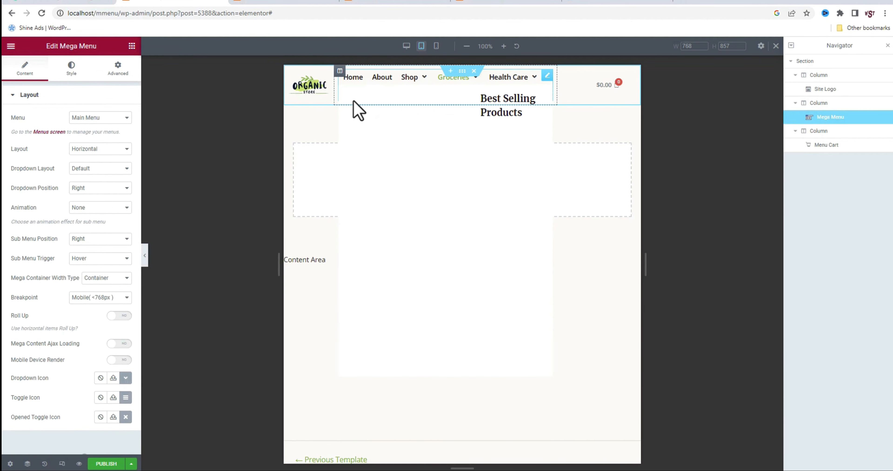
click(98, 298)
click(85, 314)
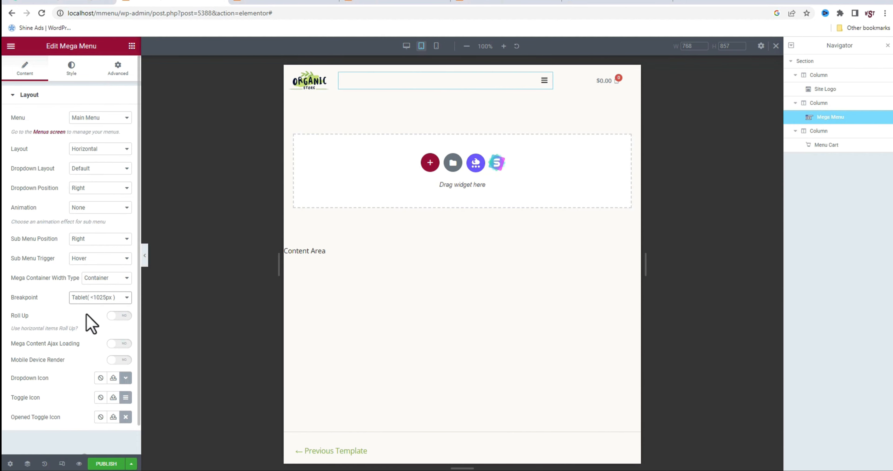
In the mobile preview, set the logo column's width to 30%
click(435, 46)
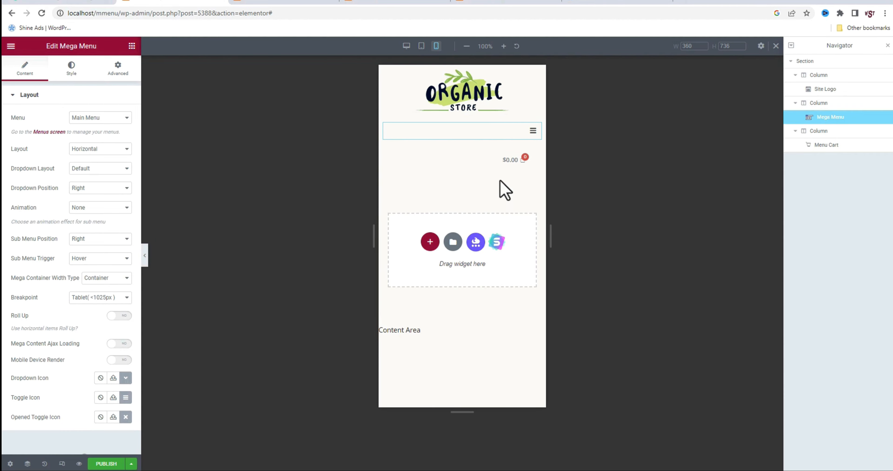
click(384, 71)
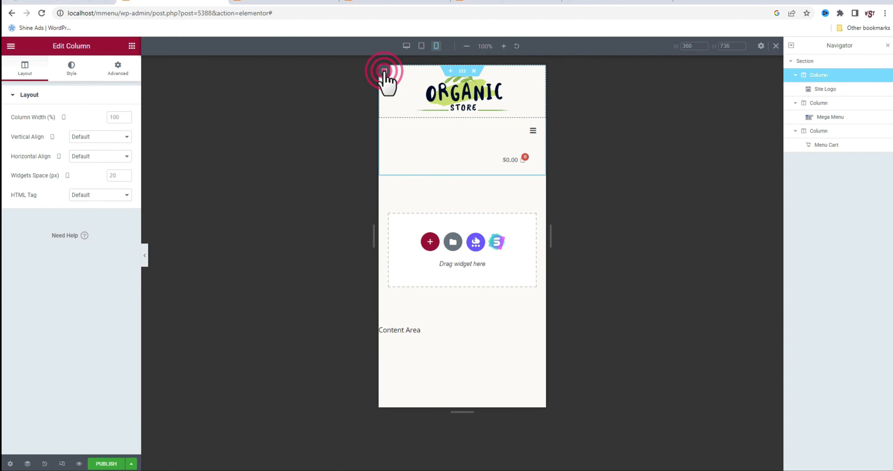
click(118, 116)
key(ctrl+a)
text(30)
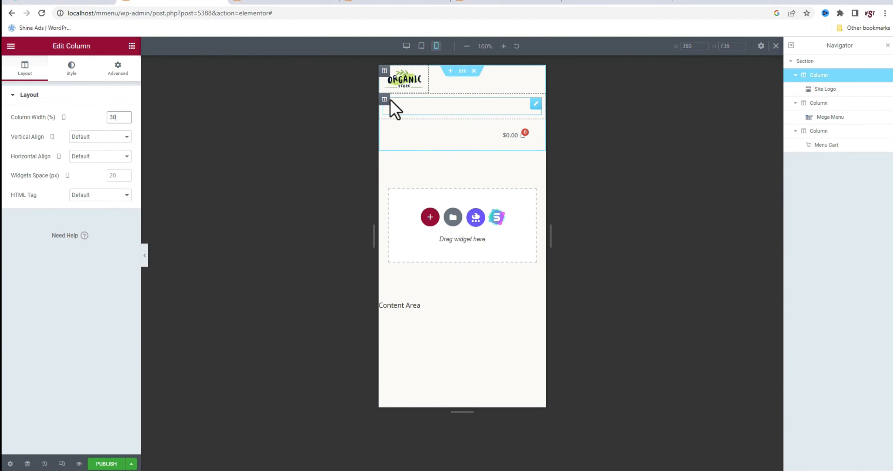
Set the mega menu column's mobile width to 70%
click(384, 100)
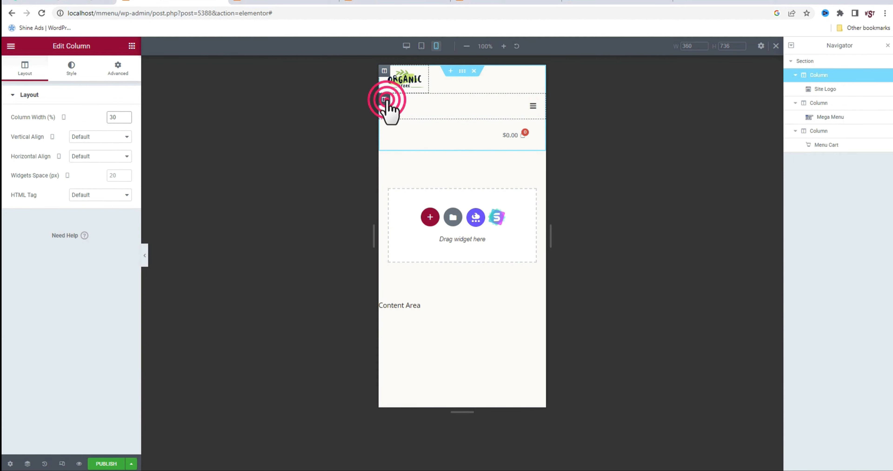
click(114, 117)
key(ctrl+a)
text(70)
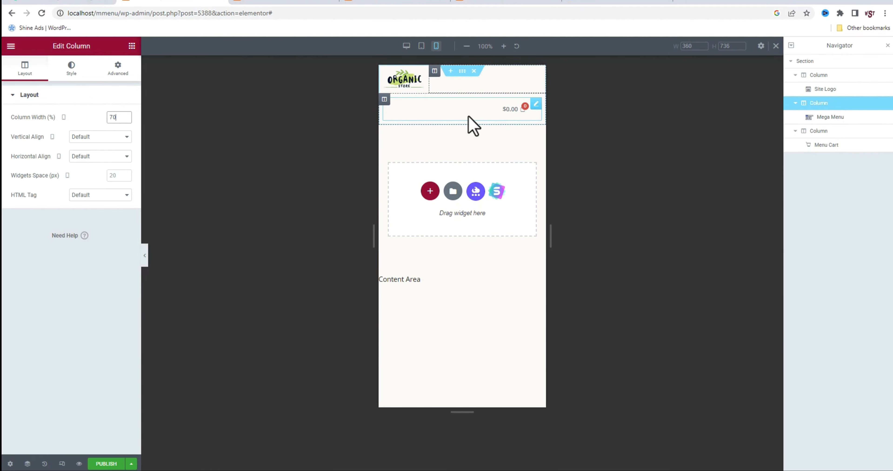
Hide the menu cart column on mobile devices
click(384, 100)
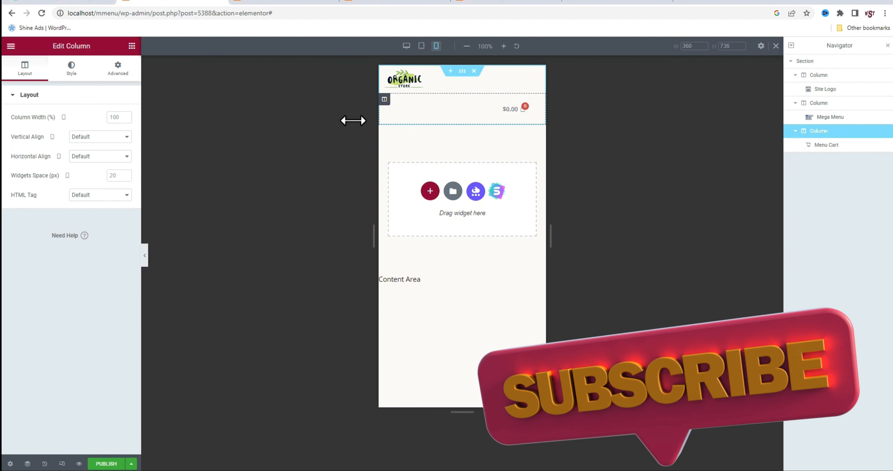
click(123, 66)
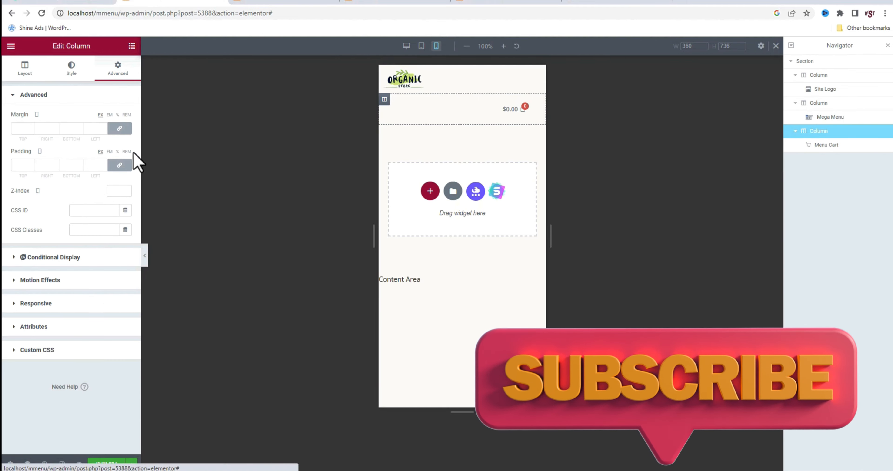
click(44, 303)
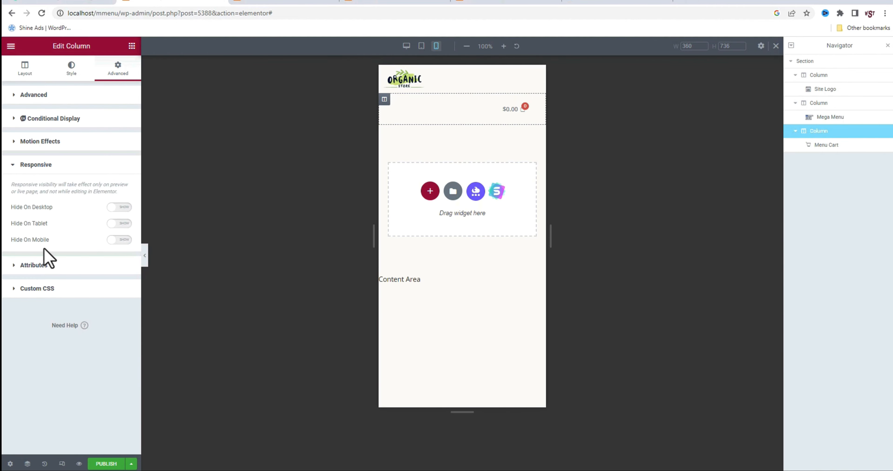
click(117, 238)
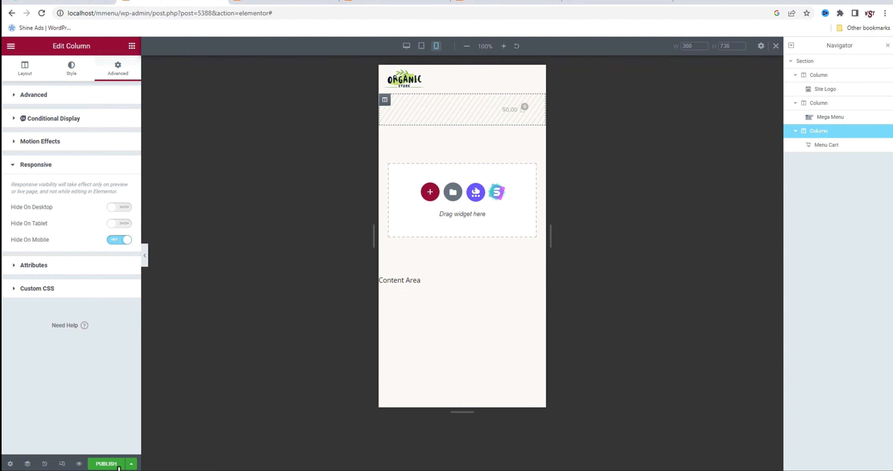
Publish the header template with a display condition that includes the Entire Site
click(106, 464)
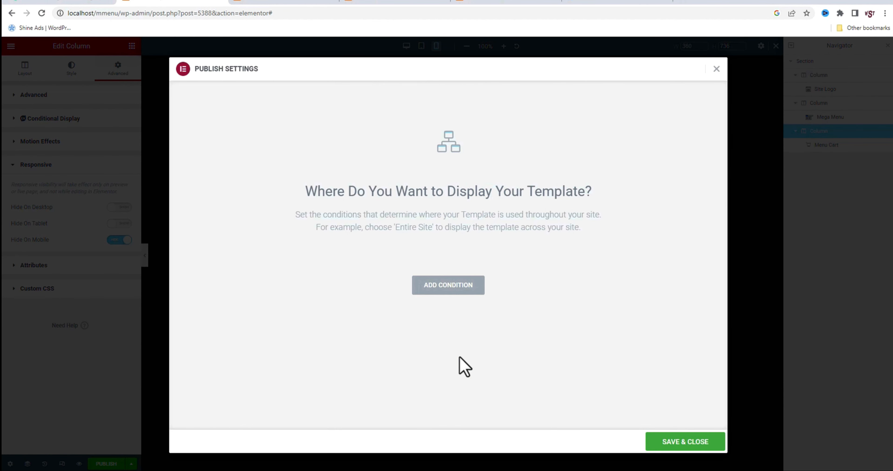
click(447, 287)
click(462, 284)
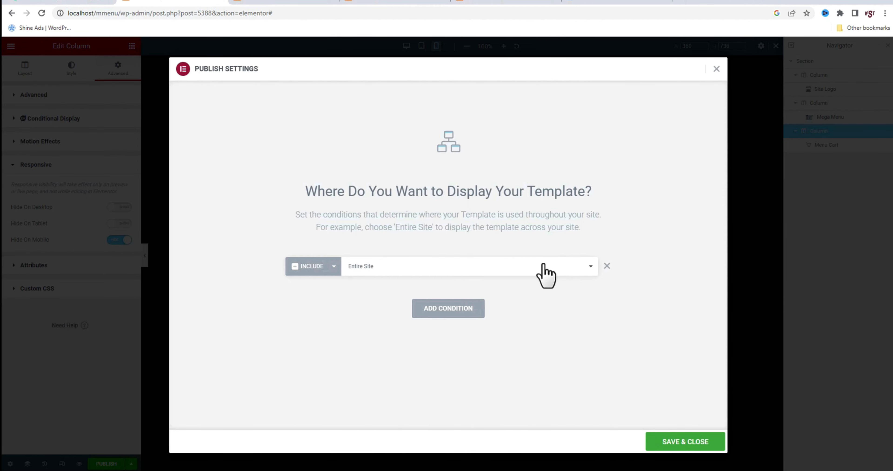
click(681, 444)
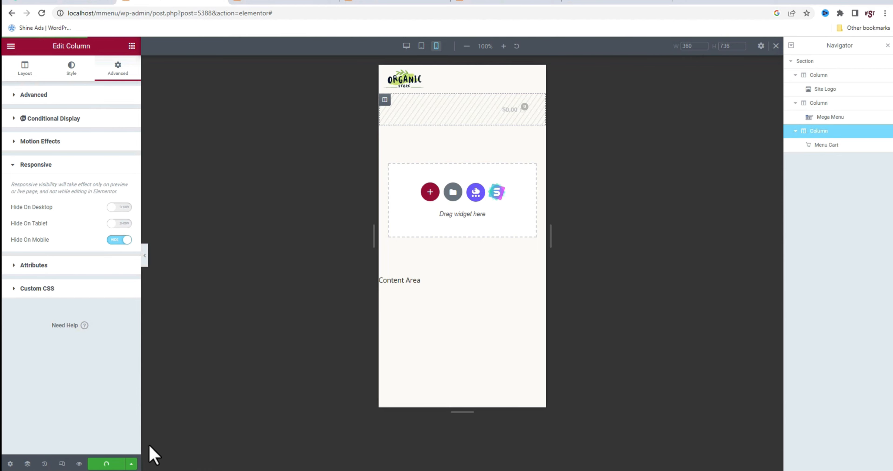
Reload the live home page and check the new header and the Groceries and Health Care mega menus
click(280, 3)
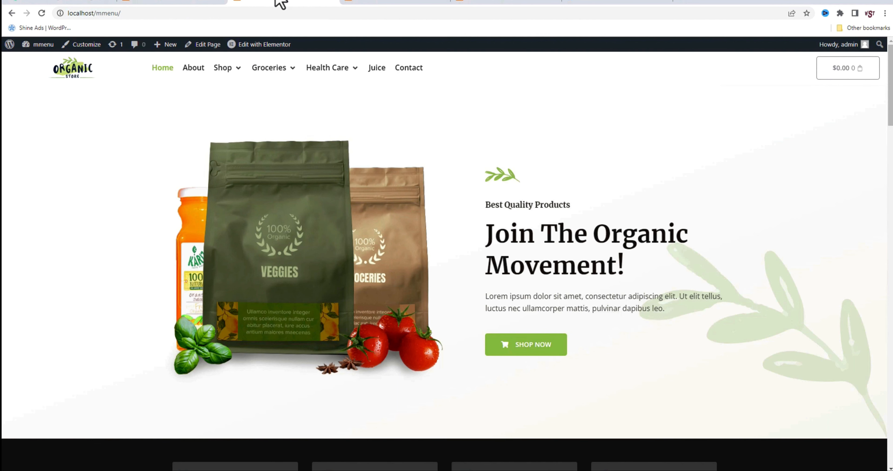
click(43, 14)
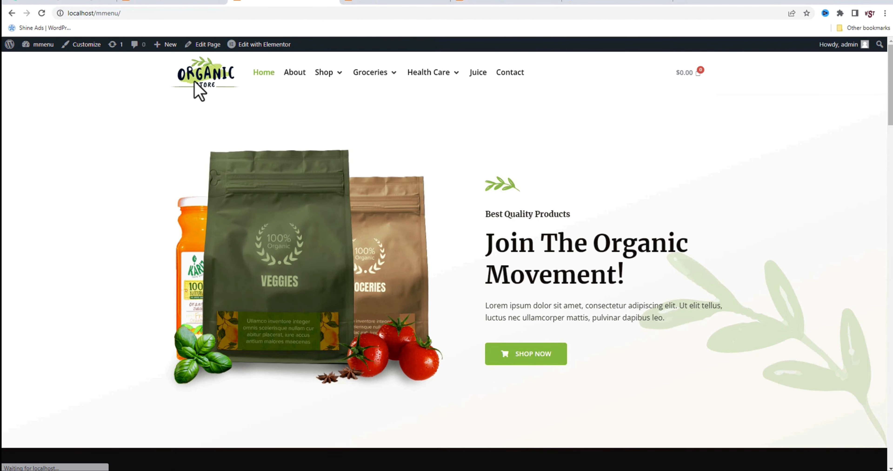
mouse_move(383, 79)
mouse_move(408, 73)
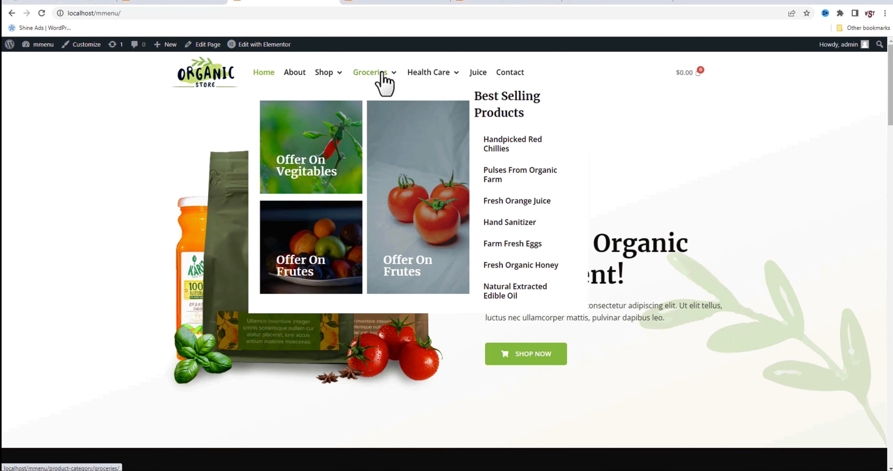
Back in the header template, set the desktop width of the cart column to 15% and of the mega menu column to 80%
key(ctrl+shift+Tab)
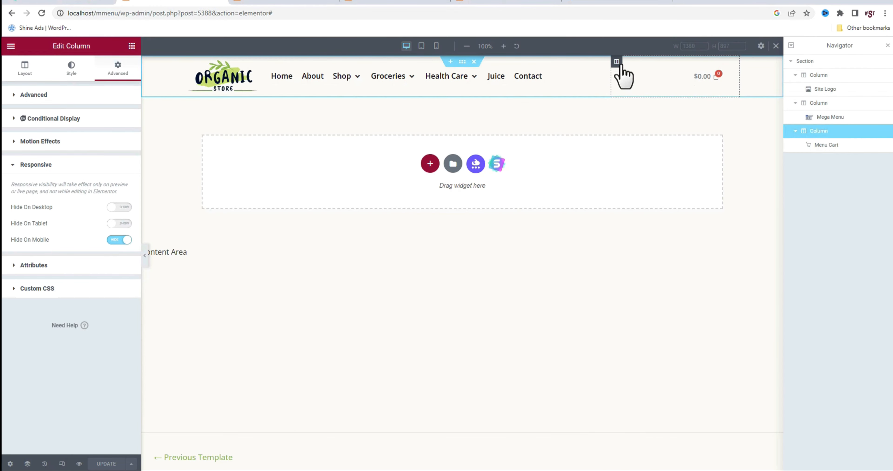
click(26, 69)
double_click(112, 116)
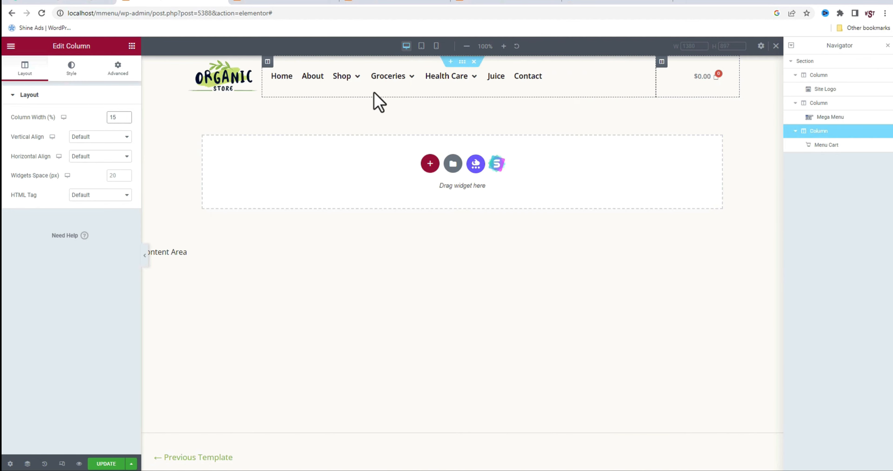
click(268, 62)
click(111, 117)
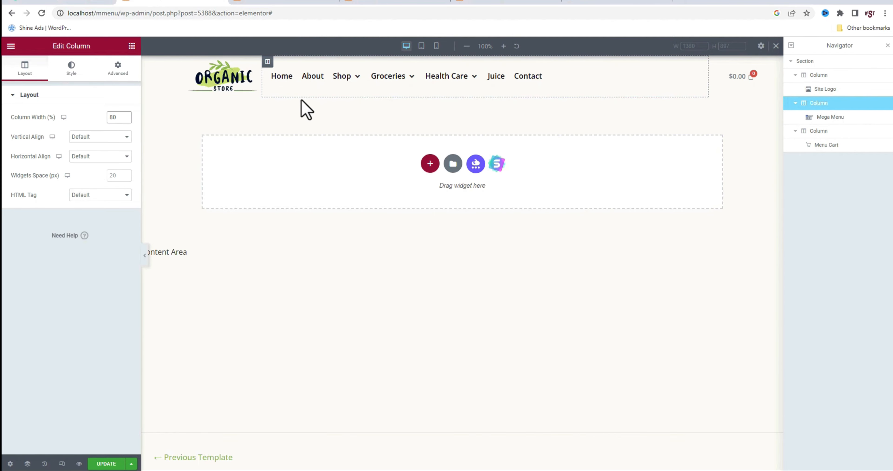
Update the header template with the new column widths and reload the live home page
mouse_move(358, 89)
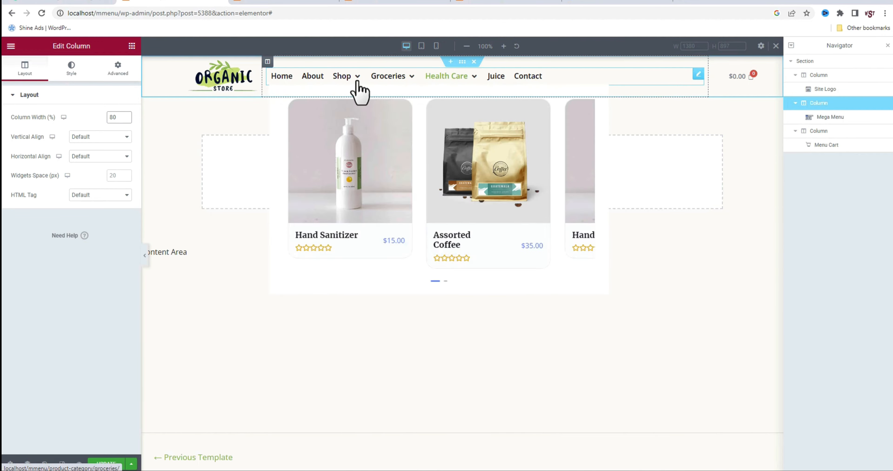
click(115, 464)
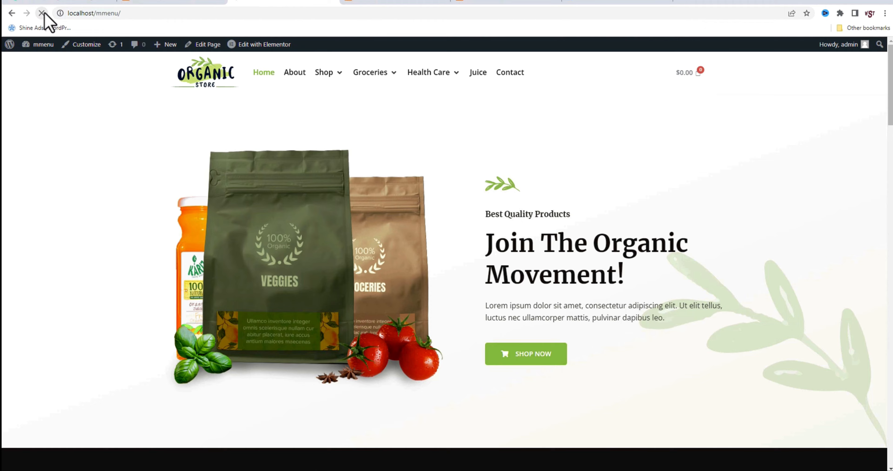
Inspect the live home page with the browser's developer tools in the iPhone XR mobile preview
right_click(500, 150)
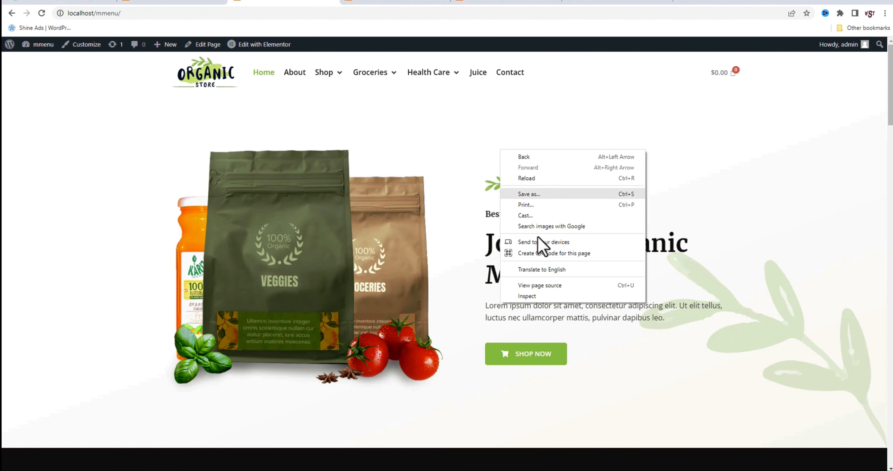
click(534, 299)
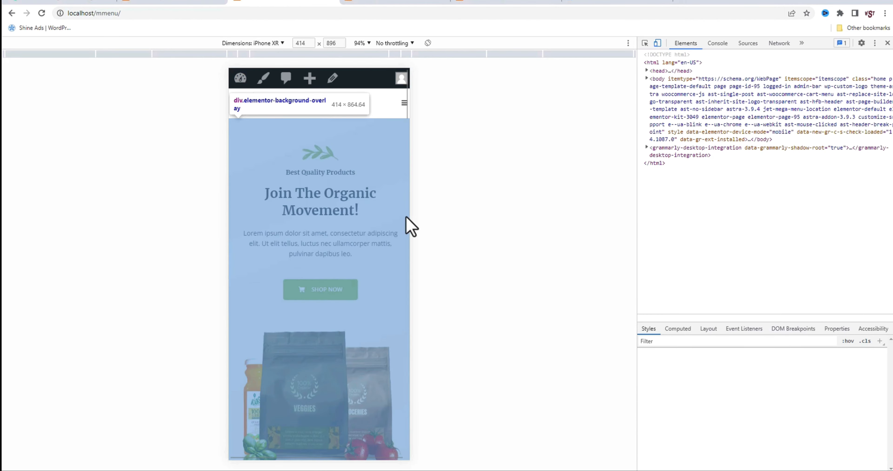
click(318, 218)
Open the mobile navigation menu, expand the Shop and Groceries submenus, and check their content down to the last menu entry
click(402, 104)
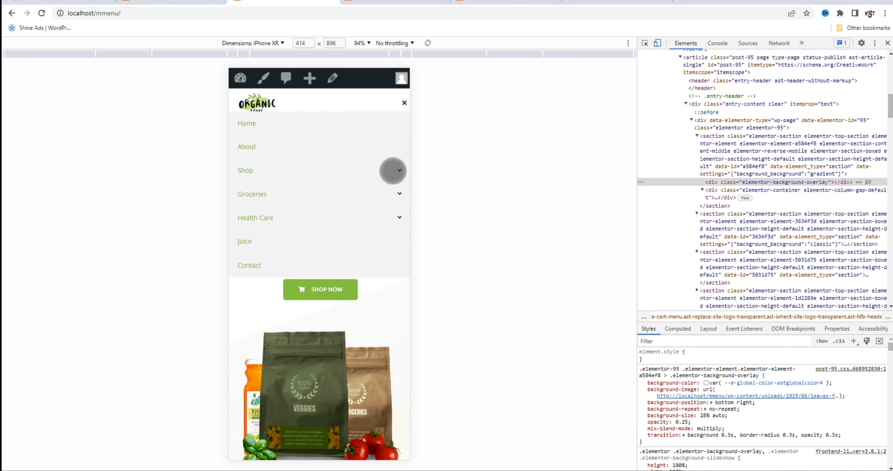
click(395, 170)
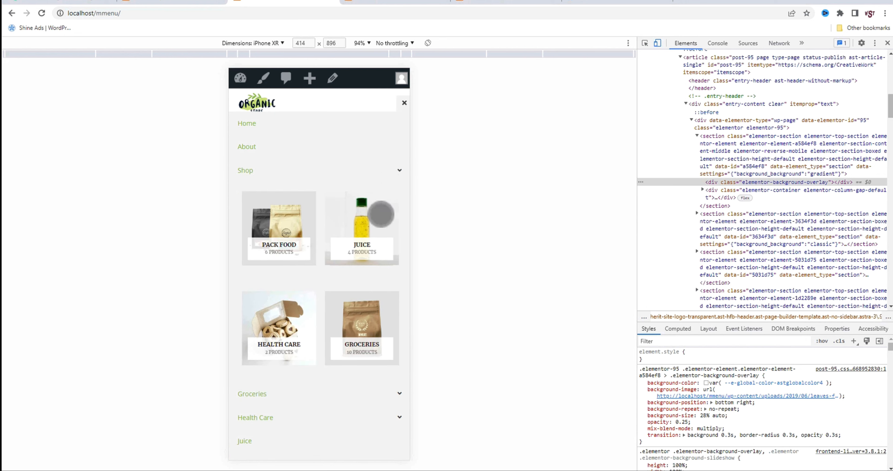
click(399, 392)
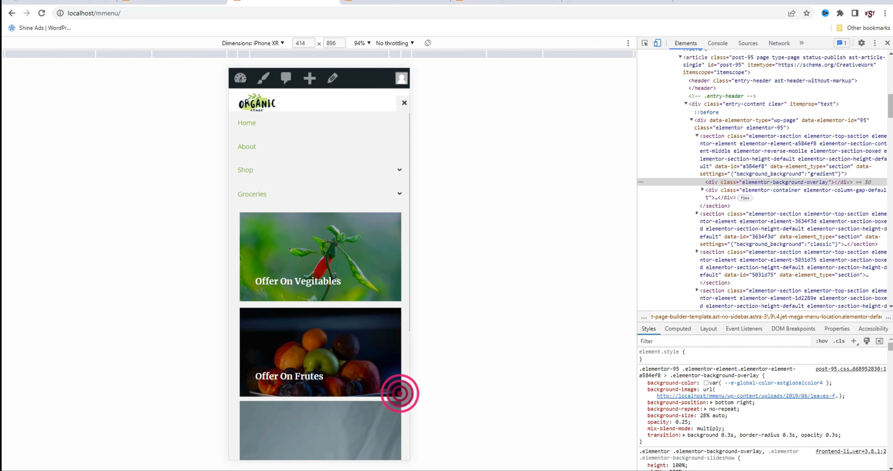
scroll(312, 329, down, 8)
scroll(308, 323, down, 8)
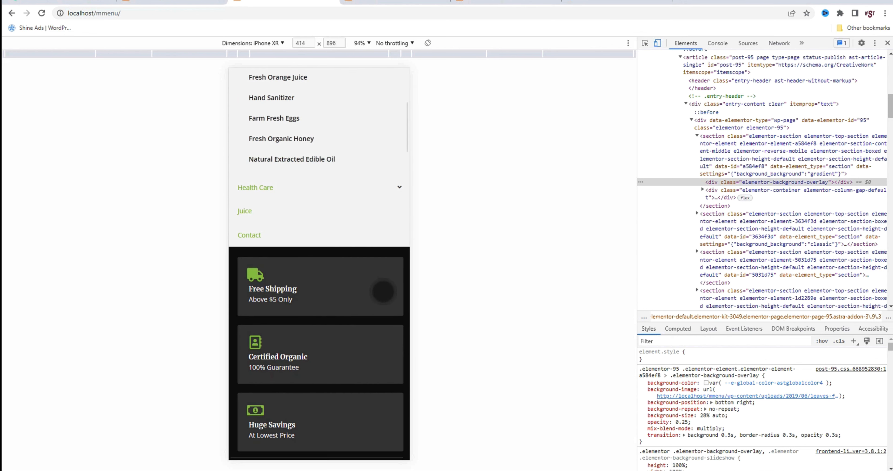